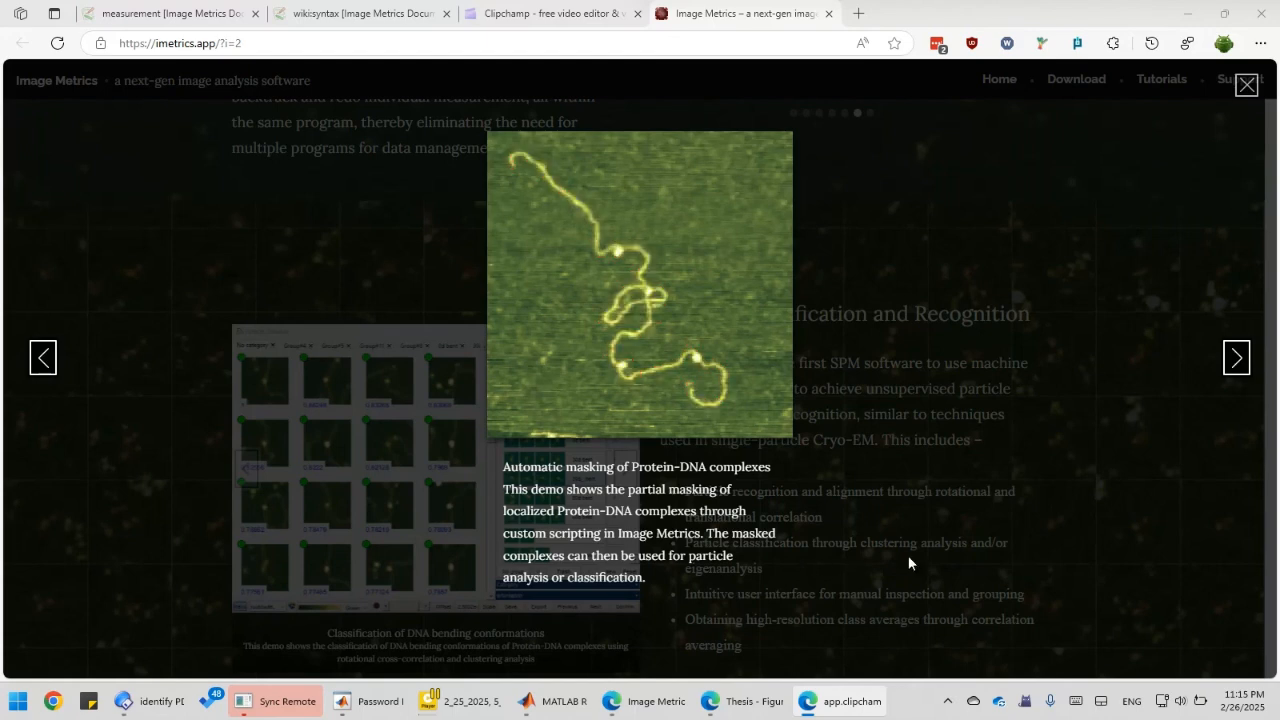
Switch to the Image Metrics program showing the Protein-DNA demo image a6a0015.ibw.
{"action": "left_click", "coordinate": [1232, 372]}
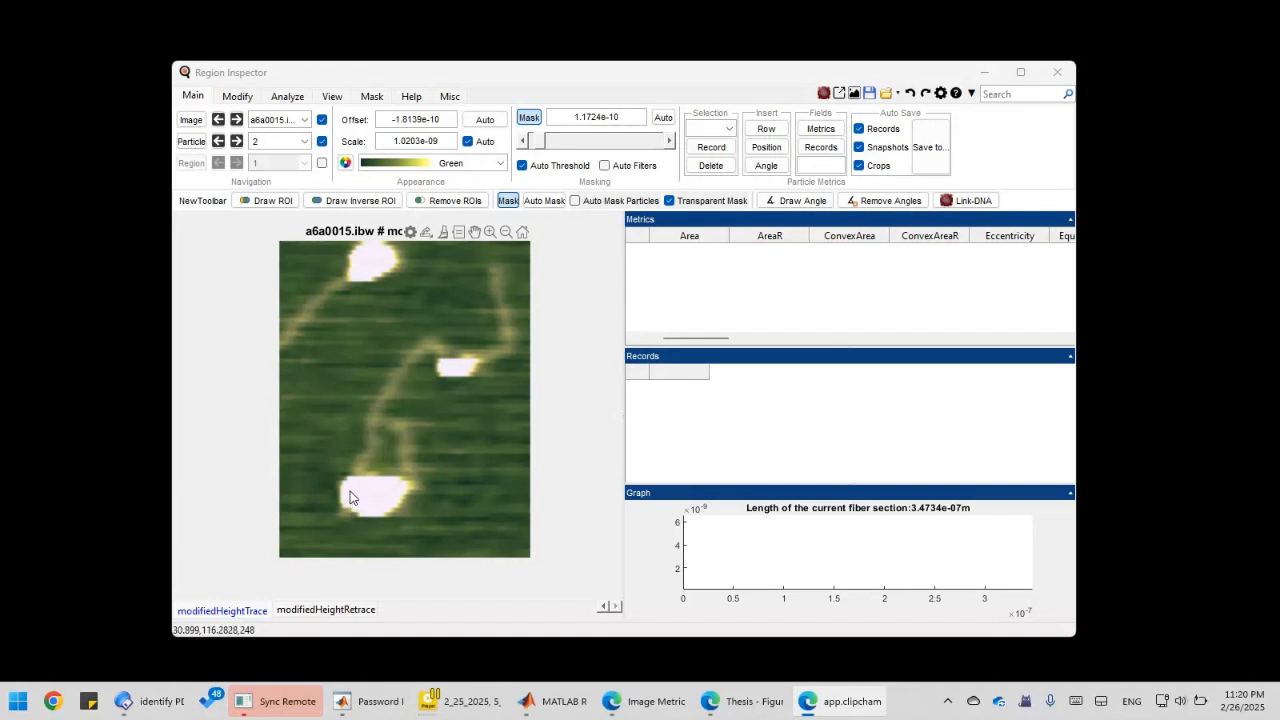
Record the fiber's peaks and spans with find_peaks_and_spans, adding sp and nsp rows.
{"action": "left_click", "coordinate": [463, 376]}
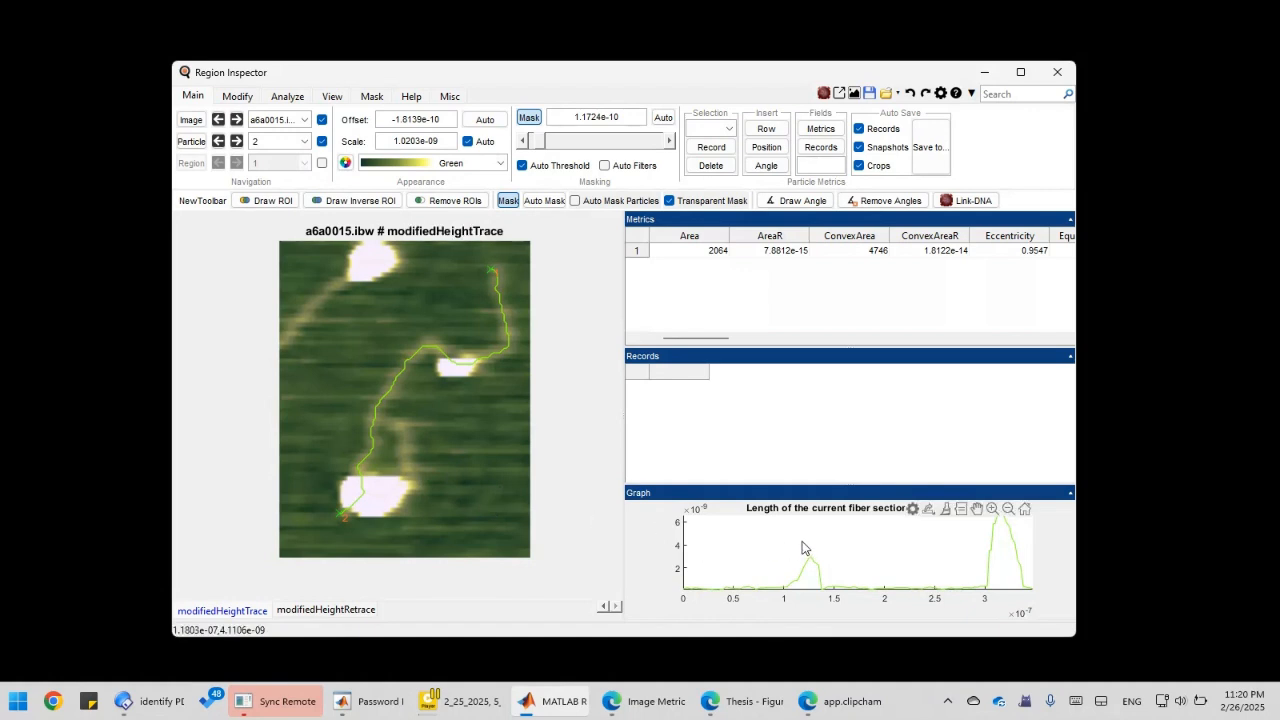
{"action": "right_click", "coordinate": [755, 540]}
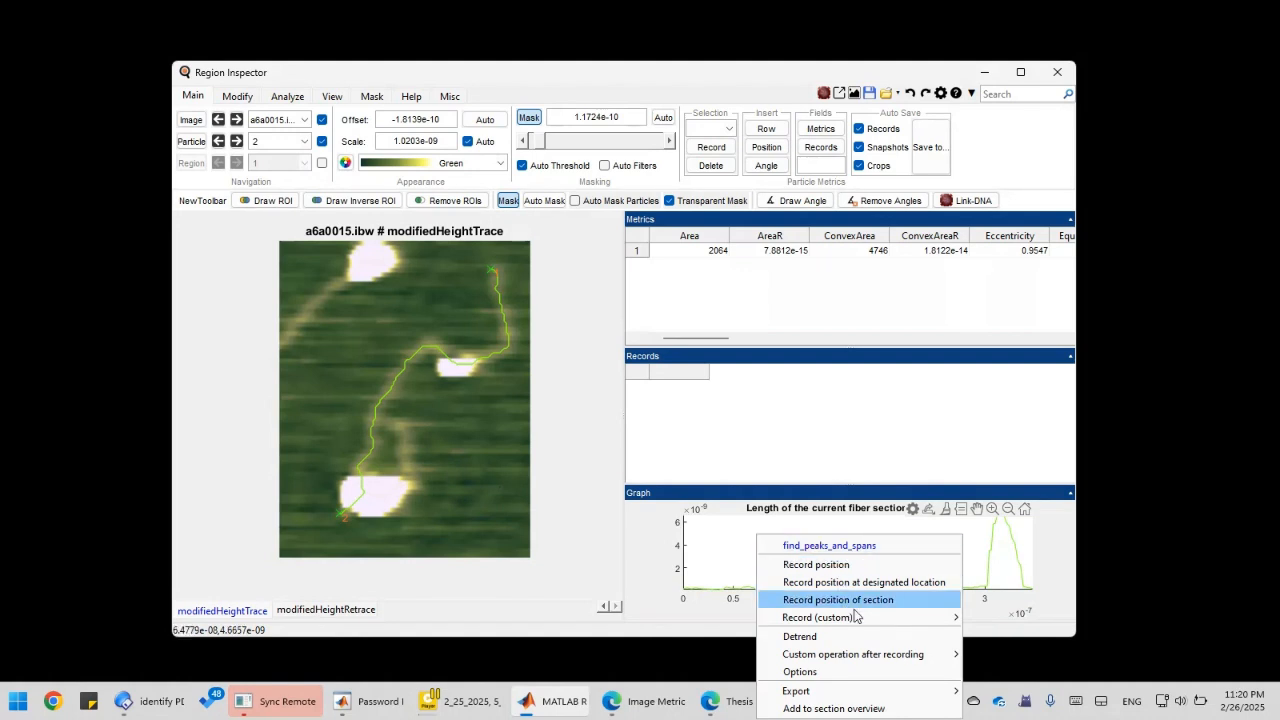
{"action": "mouse_move", "coordinate": [870, 617]}
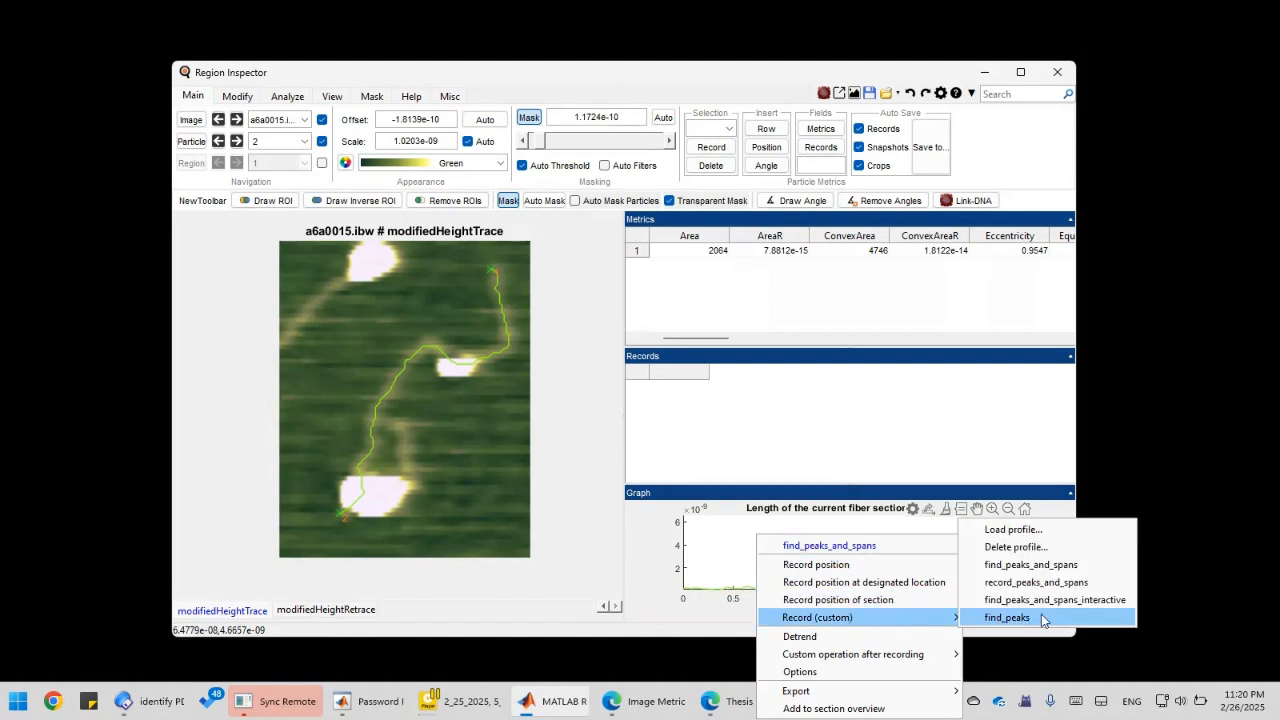
{"action": "left_click", "coordinate": [1018, 565]}
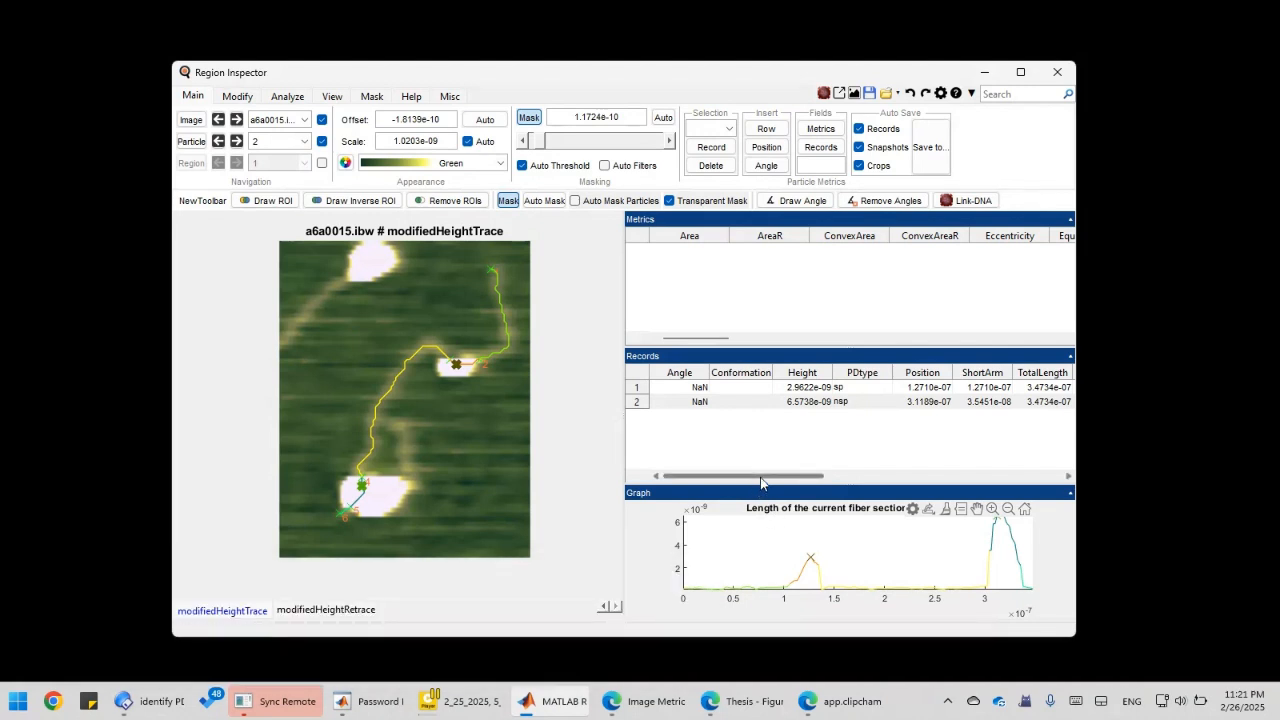
{"action": "left_click_drag", "start_coordinate": [760, 477], "coordinate": [734, 477]}
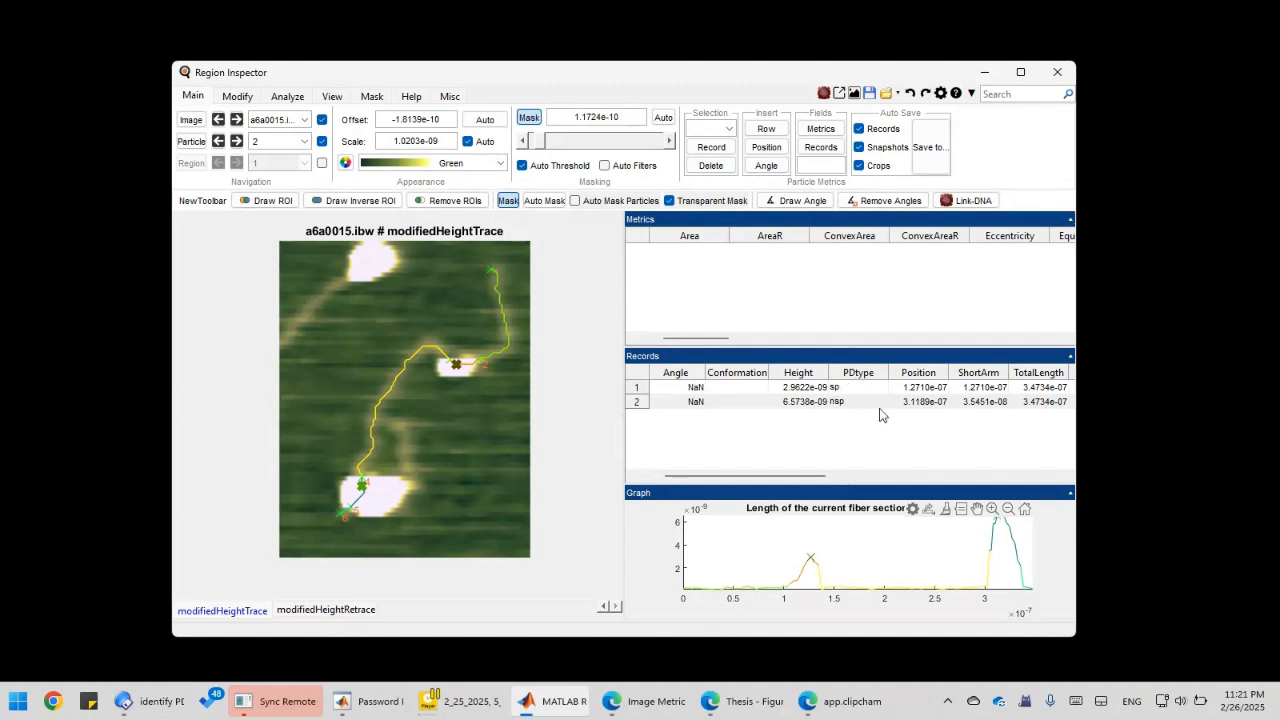
{"action": "double_click", "coordinate": [852, 390]}
{"action": "double_click", "coordinate": [855, 402]}
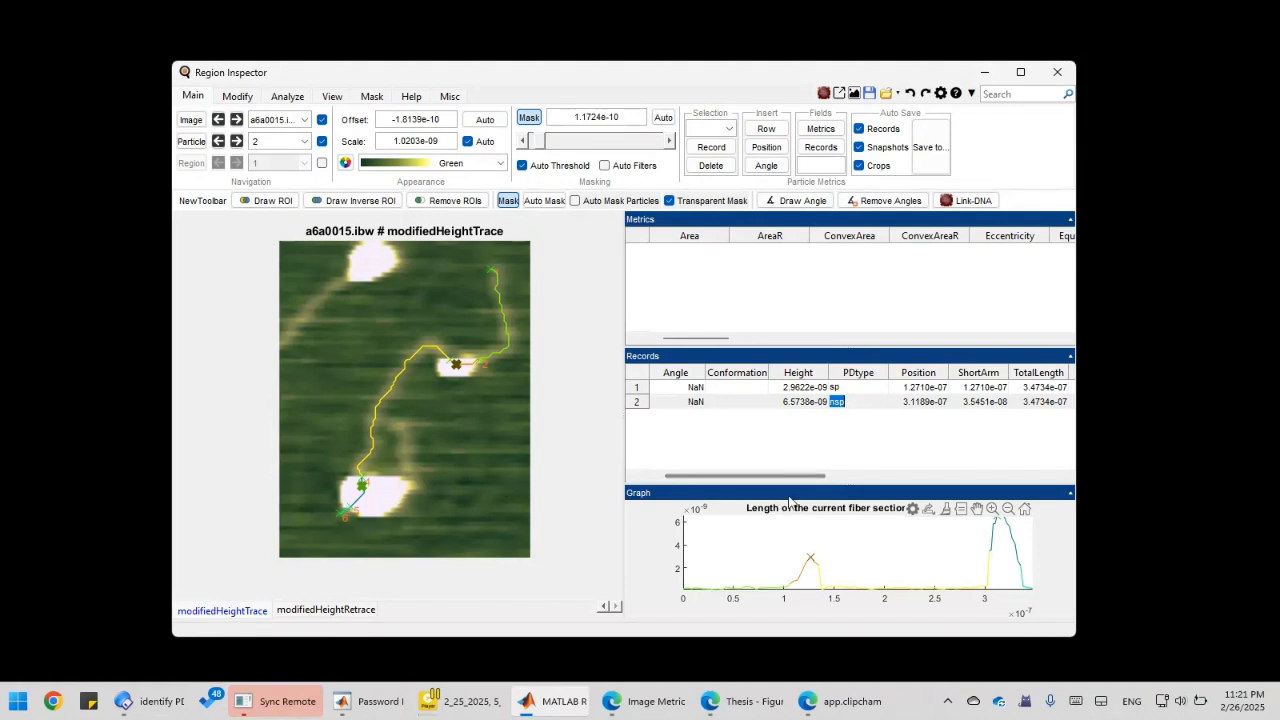
{"action": "left_click_drag", "start_coordinate": [798, 475], "coordinate": [720, 481]}
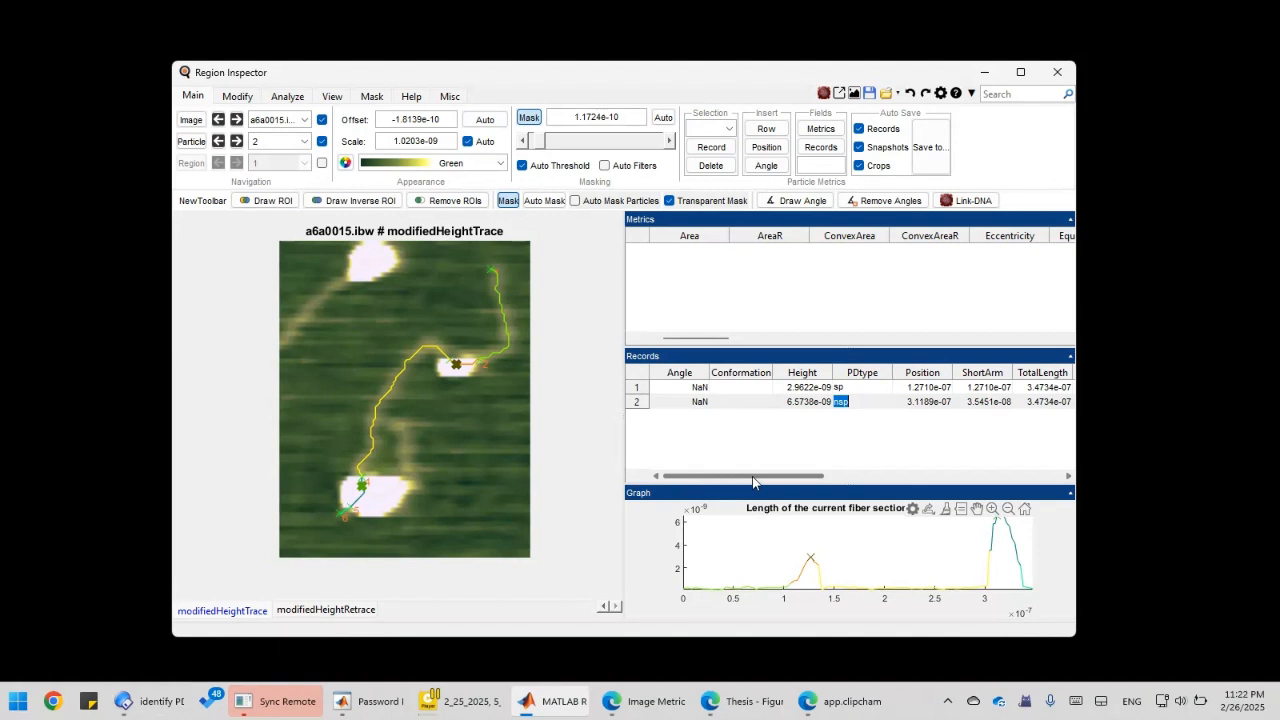
{"action": "mouse_move", "coordinate": [725, 477]}
{"action": "left_mouse_down"}
{"action": "mouse_move", "coordinate": [756, 476]}
{"action": "mouse_move", "coordinate": [706, 474]}
{"action": "left_mouse_up"}
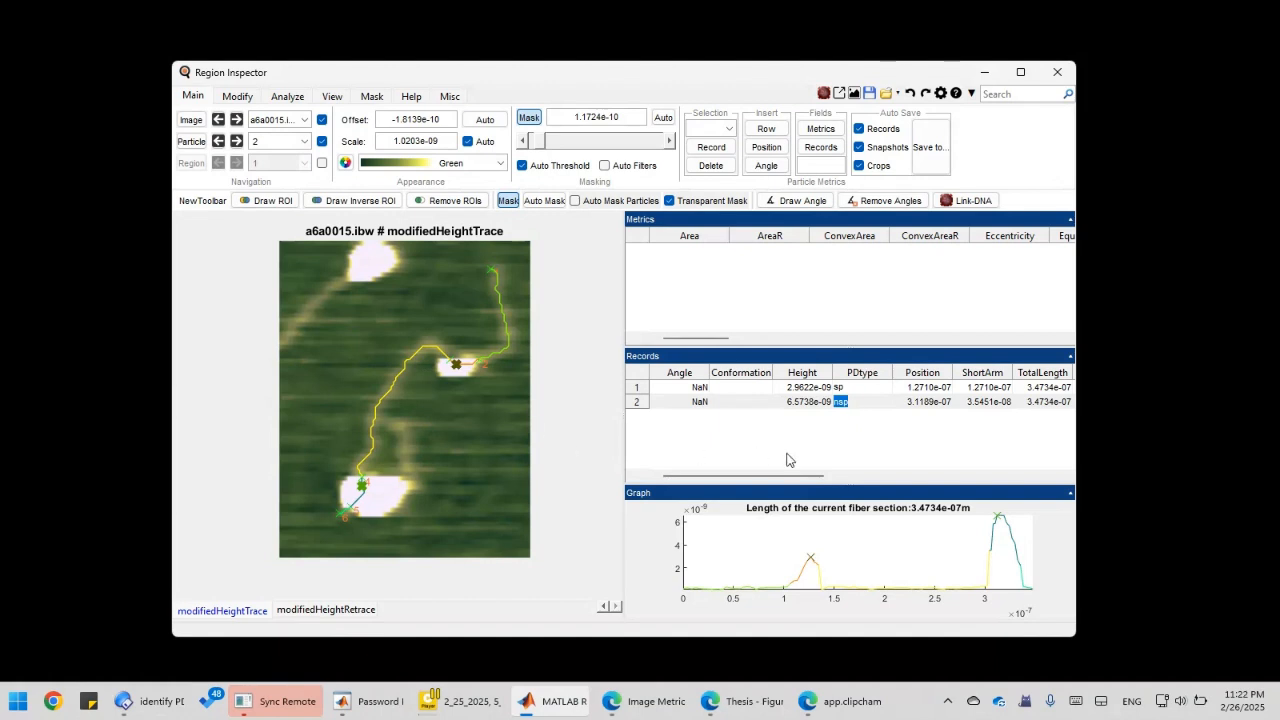
{"action": "left_click_drag", "start_coordinate": [773, 477], "coordinate": [738, 474]}
{"action": "left_click", "coordinate": [790, 527]}
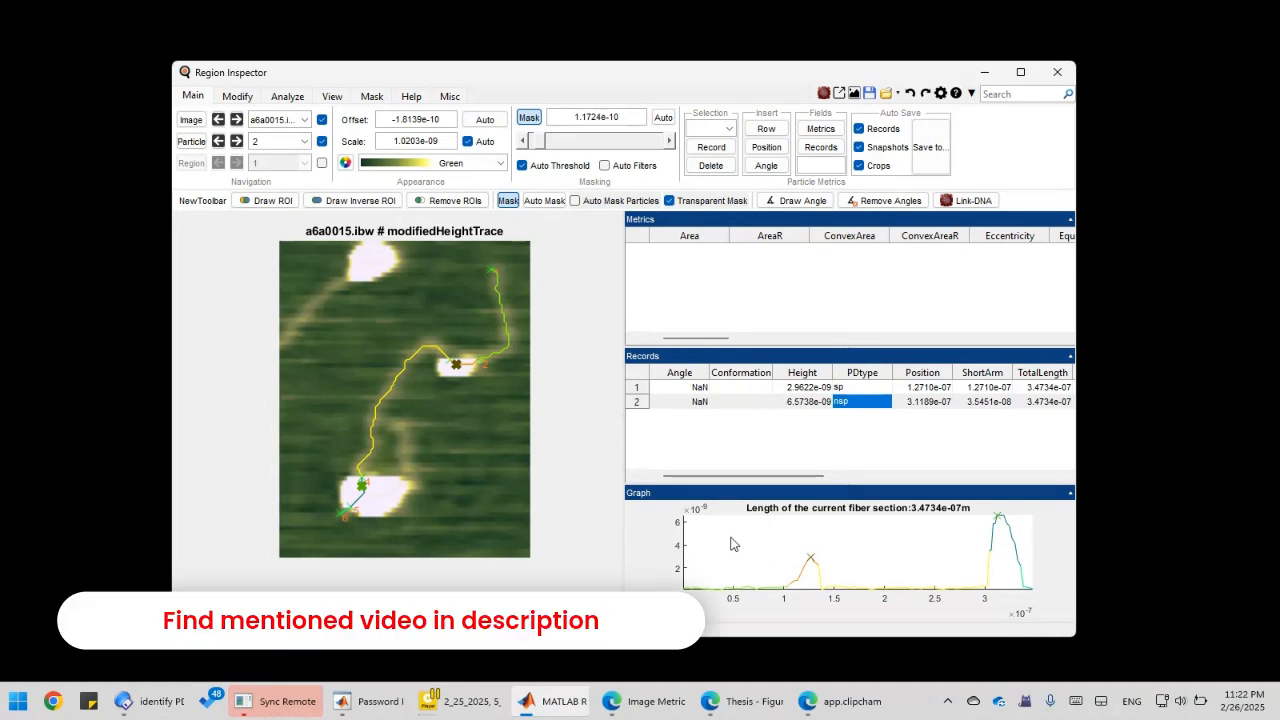
{"action": "right_click", "coordinate": [764, 528]}
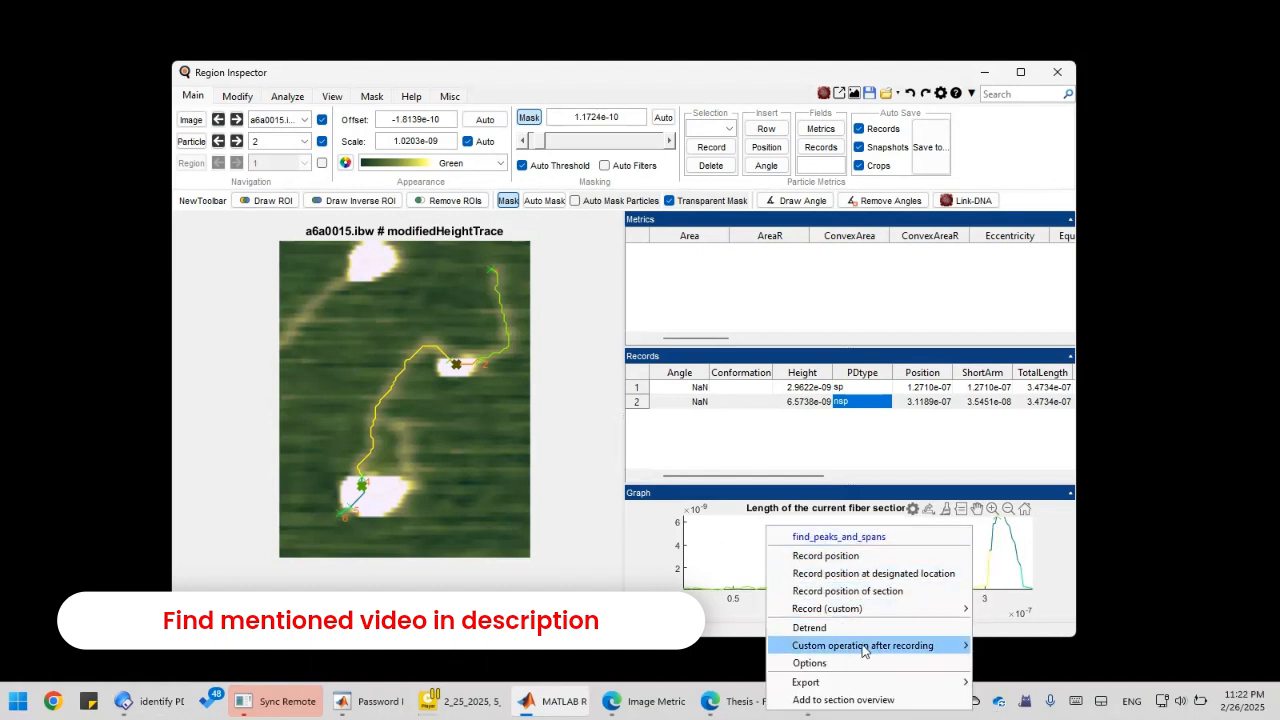
{"action": "mouse_move", "coordinate": [862, 646]}
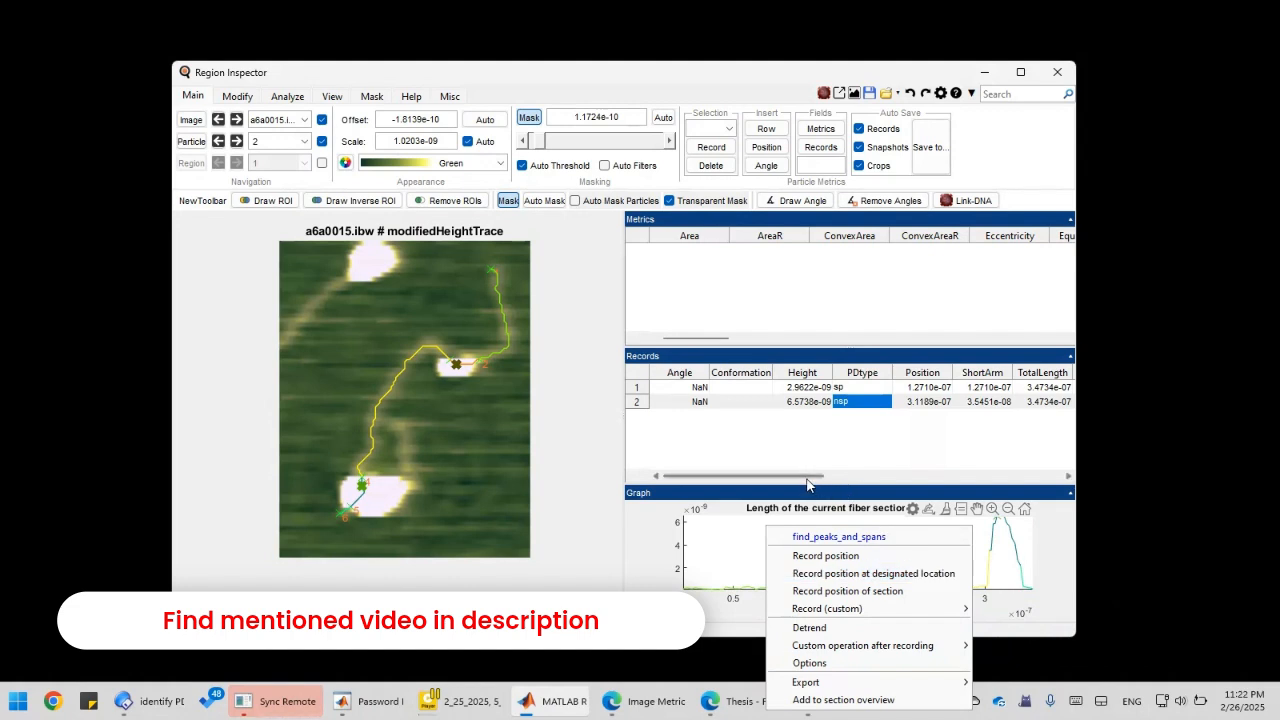
{"action": "left_click_drag", "start_coordinate": [807, 477], "coordinate": [802, 477]}
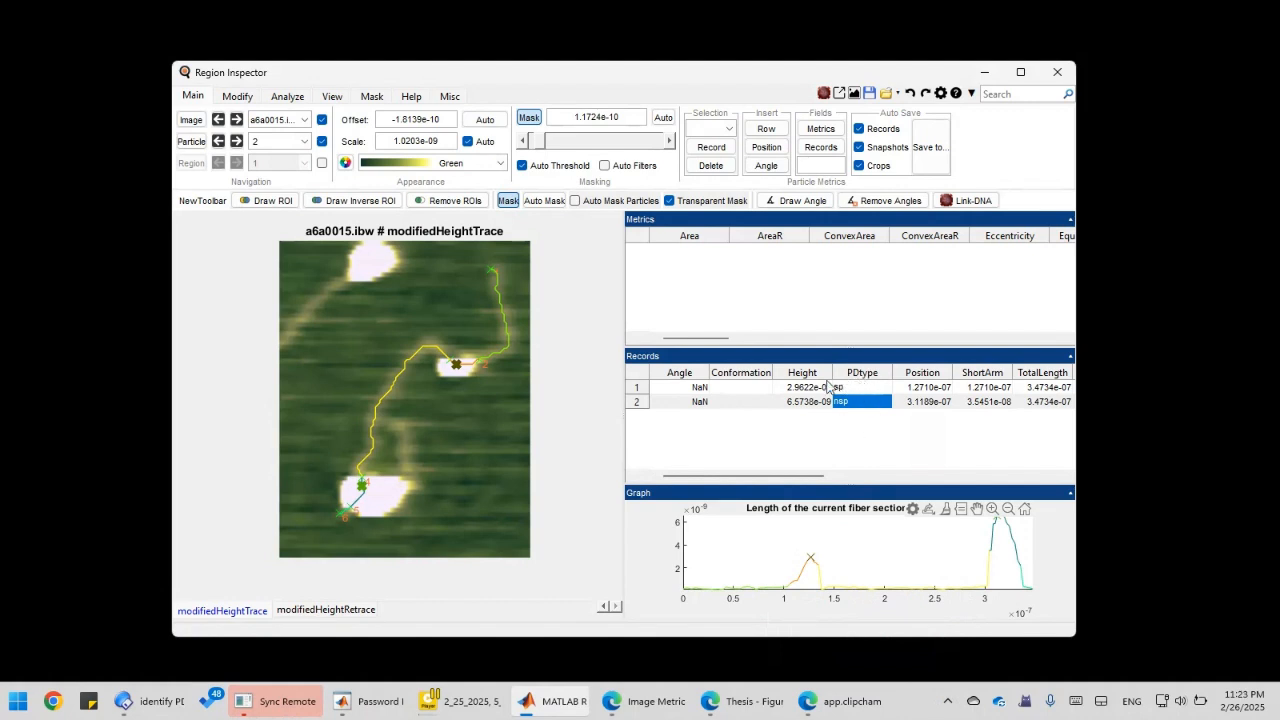
{"action": "left_click_drag", "start_coordinate": [795, 481], "coordinate": [706, 480]}
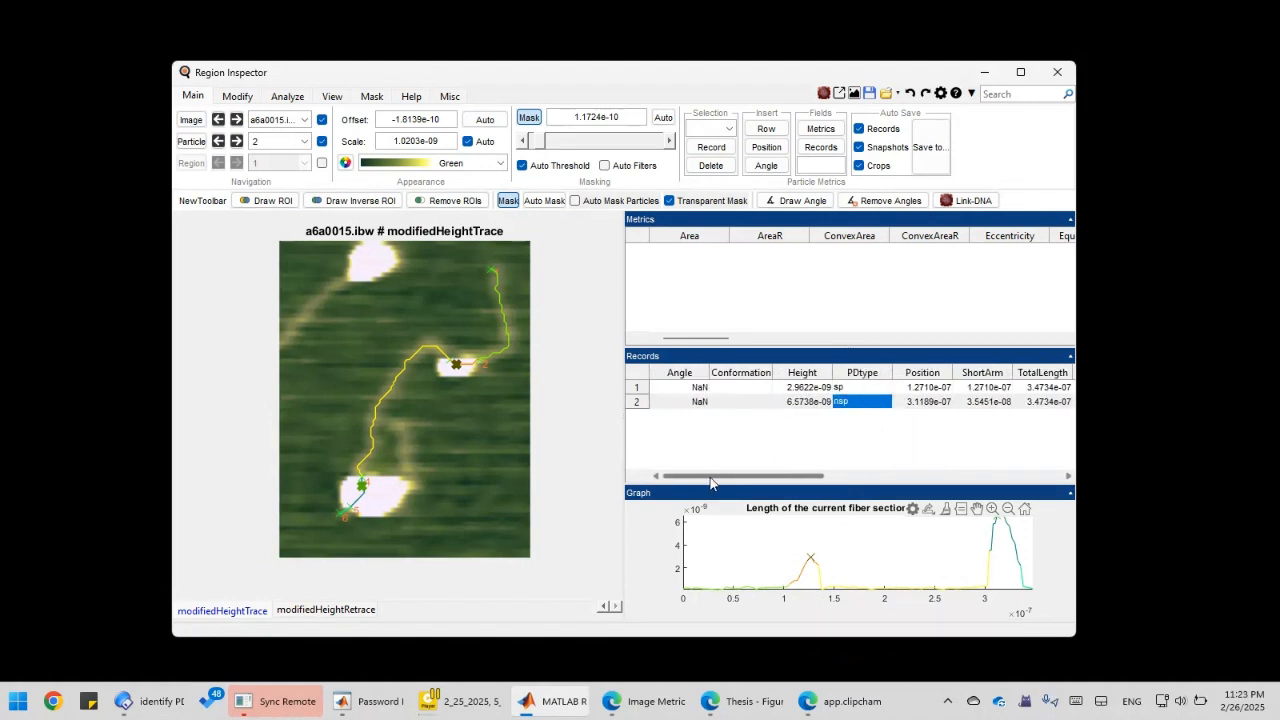
{"action": "left_click", "coordinate": [746, 388]}
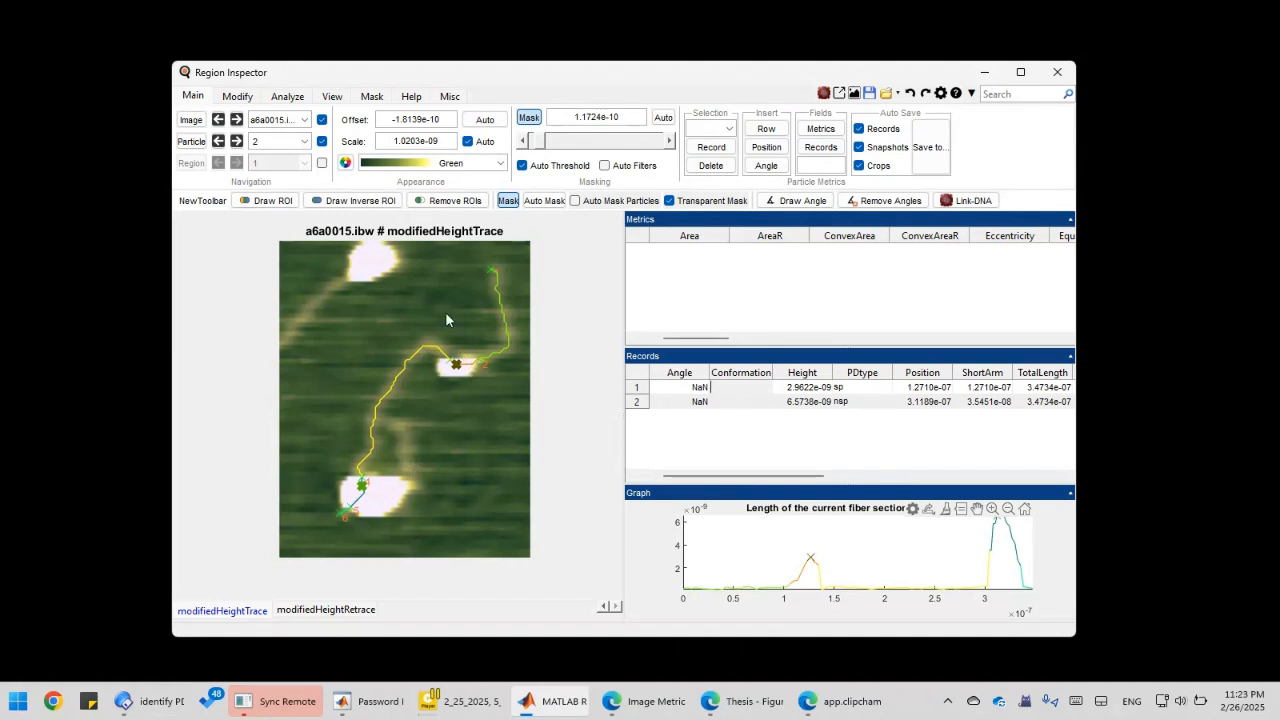
Draw freehand ROIs around the small middle blob and the large lower blob.
{"action": "left_click", "coordinate": [270, 205]}
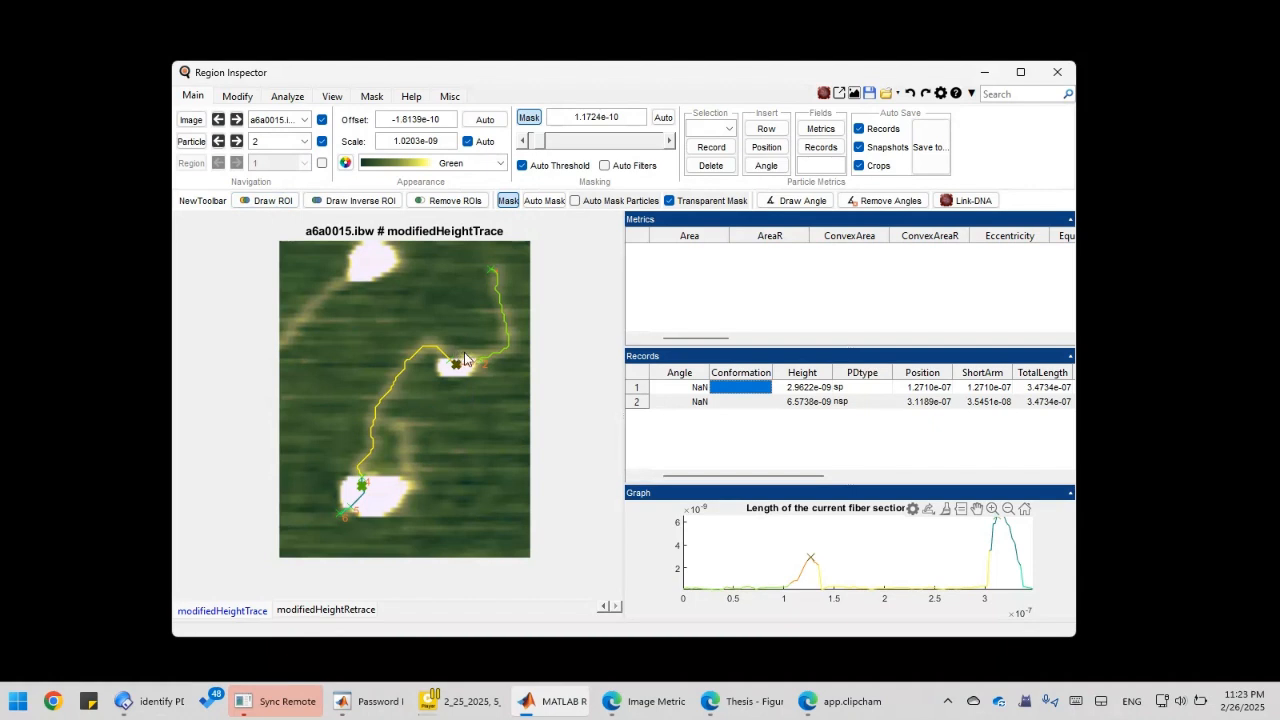
{"action": "mouse_move", "coordinate": [448, 352]}
{"action": "left_mouse_down"}
{"action": "mouse_move", "coordinate": [431, 372]}
{"action": "mouse_move", "coordinate": [446, 385]}
{"action": "mouse_move", "coordinate": [475, 377]}
{"action": "mouse_move", "coordinate": [466, 355]}
{"action": "left_mouse_up"}
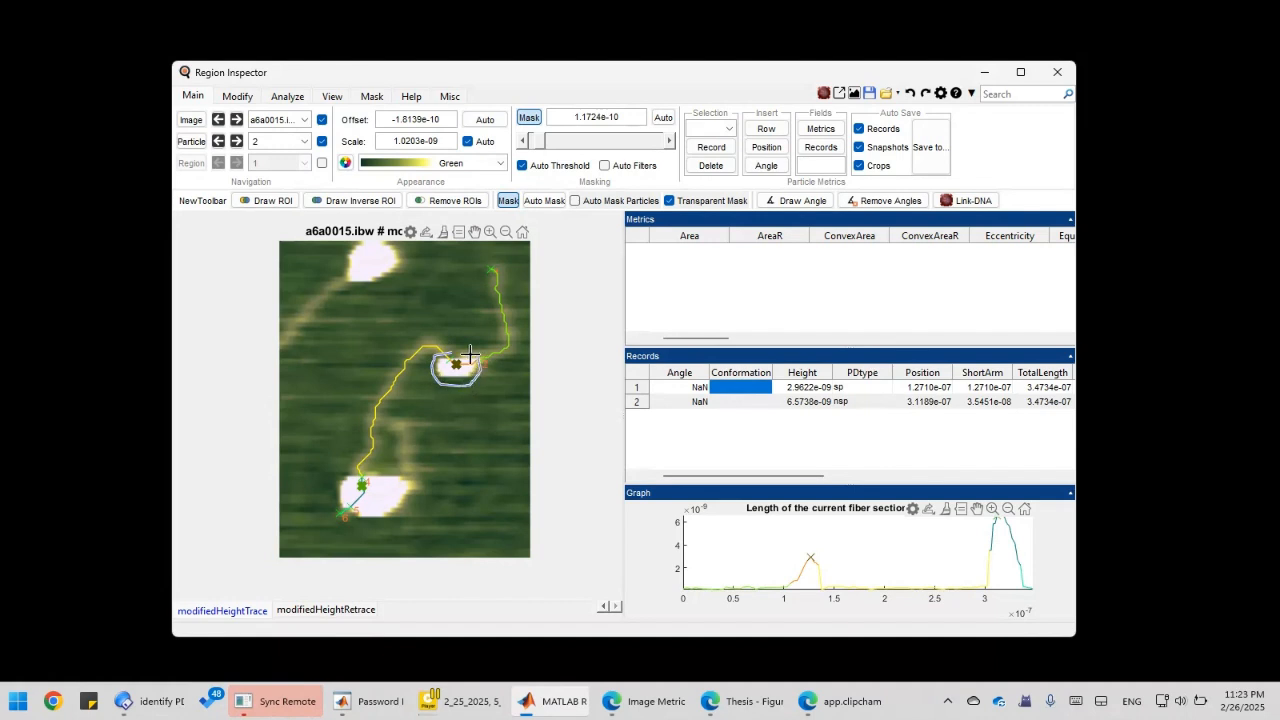
{"action": "left_click", "coordinate": [256, 200]}
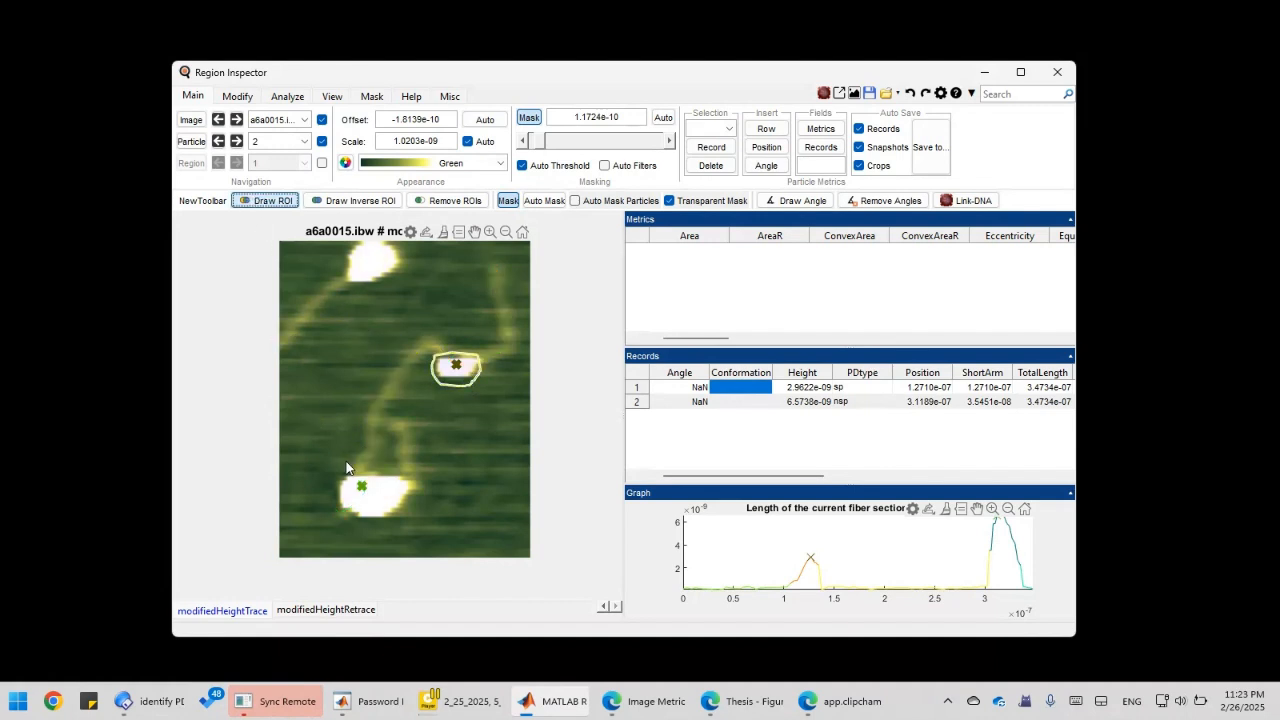
{"action": "mouse_move", "coordinate": [340, 474]}
{"action": "left_mouse_down"}
{"action": "mouse_move", "coordinate": [334, 504]}
{"action": "mouse_move", "coordinate": [365, 527]}
{"action": "mouse_move", "coordinate": [431, 505]}
{"action": "mouse_move", "coordinate": [400, 470]}
{"action": "mouse_move", "coordinate": [378, 472]}
{"action": "left_mouse_up"}
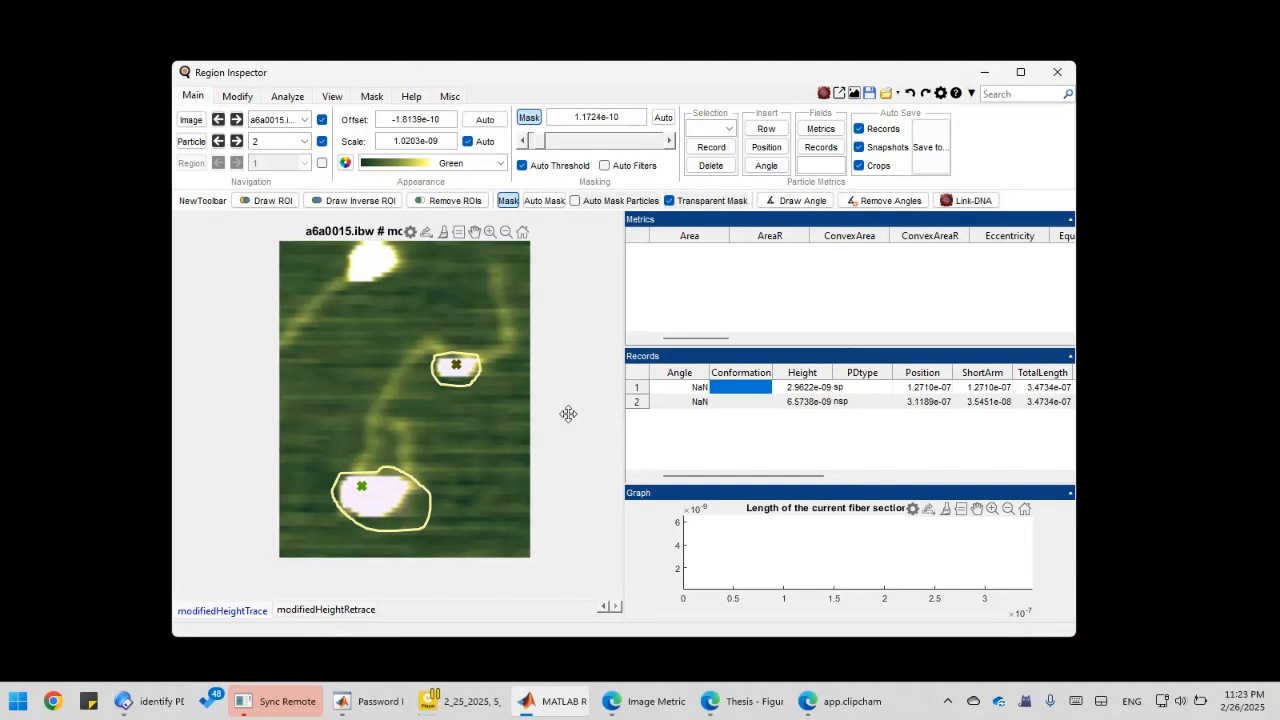
Record all shape parameters of the small middle blob into the first record, area 189.
{"action": "left_click", "coordinate": [700, 386]}
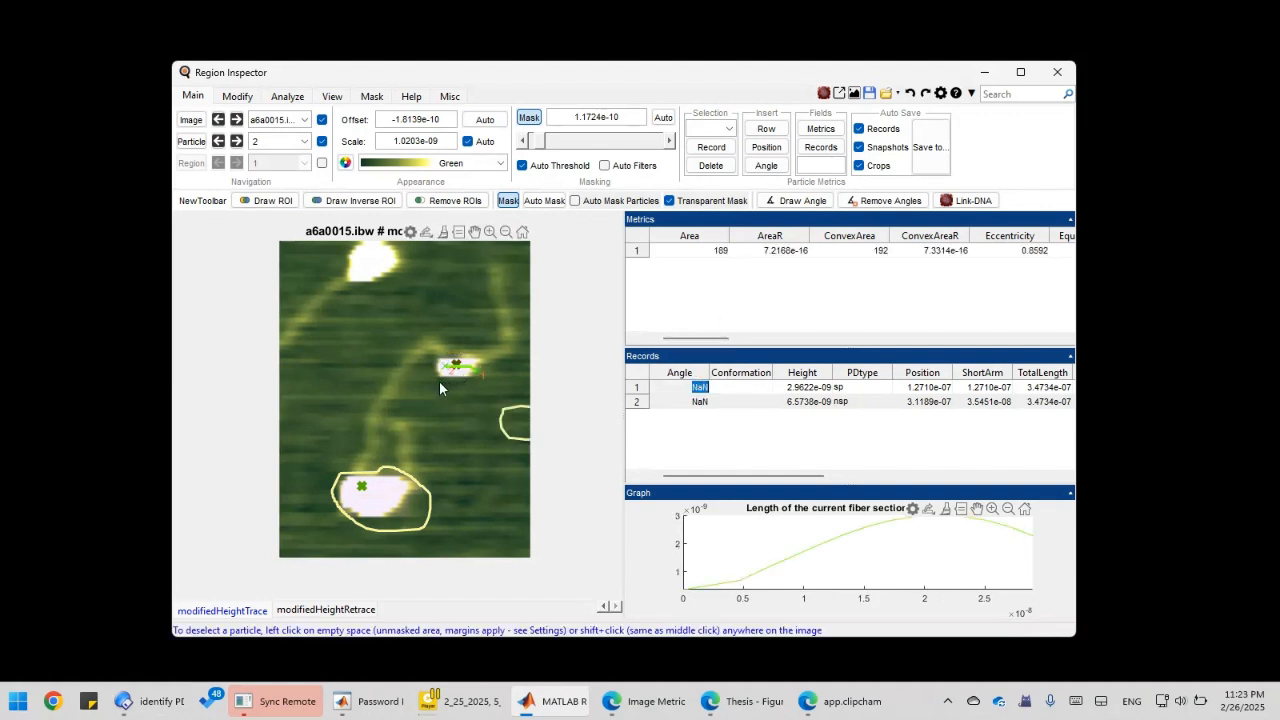
{"action": "right_click", "coordinate": [741, 308]}
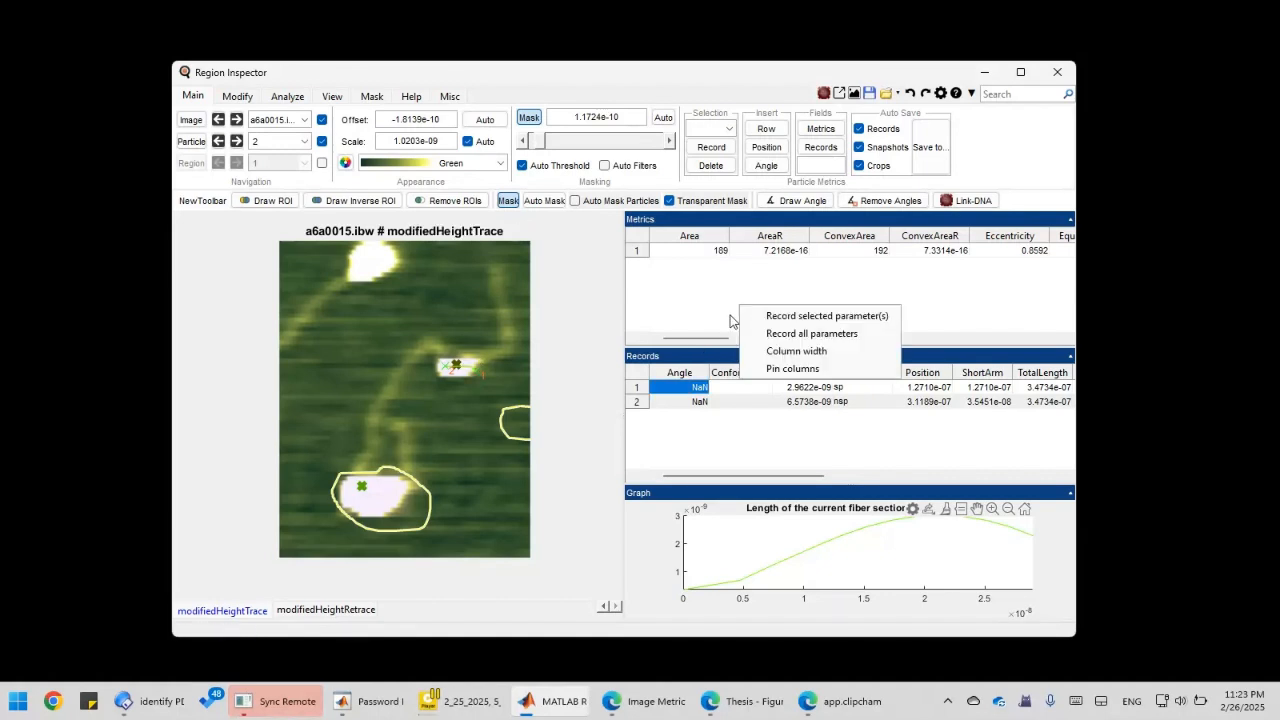
{"action": "left_click", "coordinate": [805, 338]}
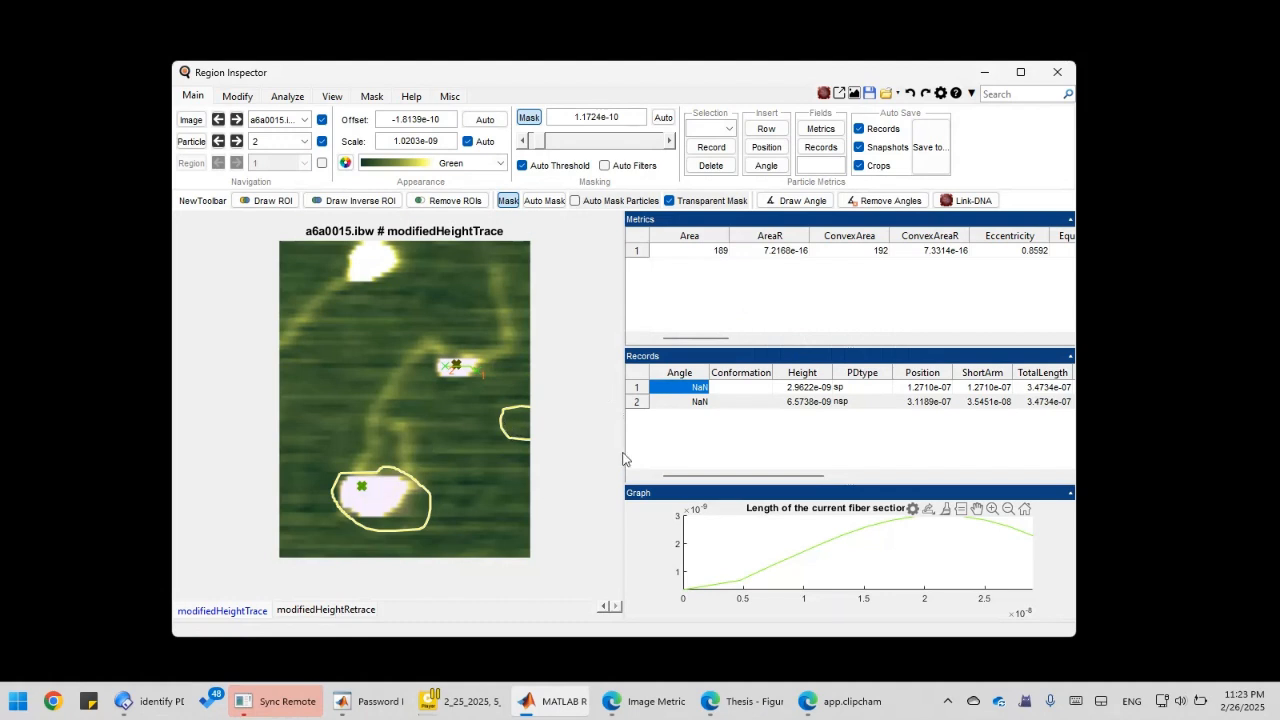
Record all parameters of the lower blob into the second record and check AreaR 628.
{"action": "left_click", "coordinate": [731, 403]}
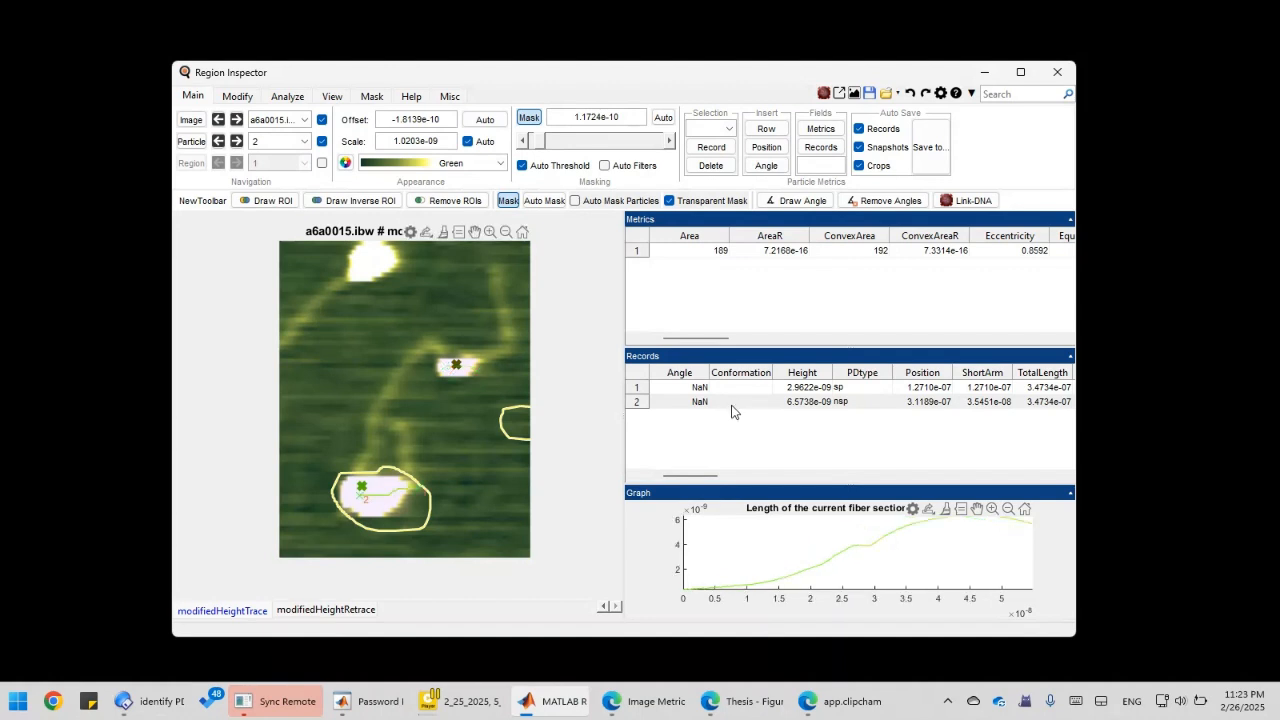
{"action": "right_click", "coordinate": [746, 306]}
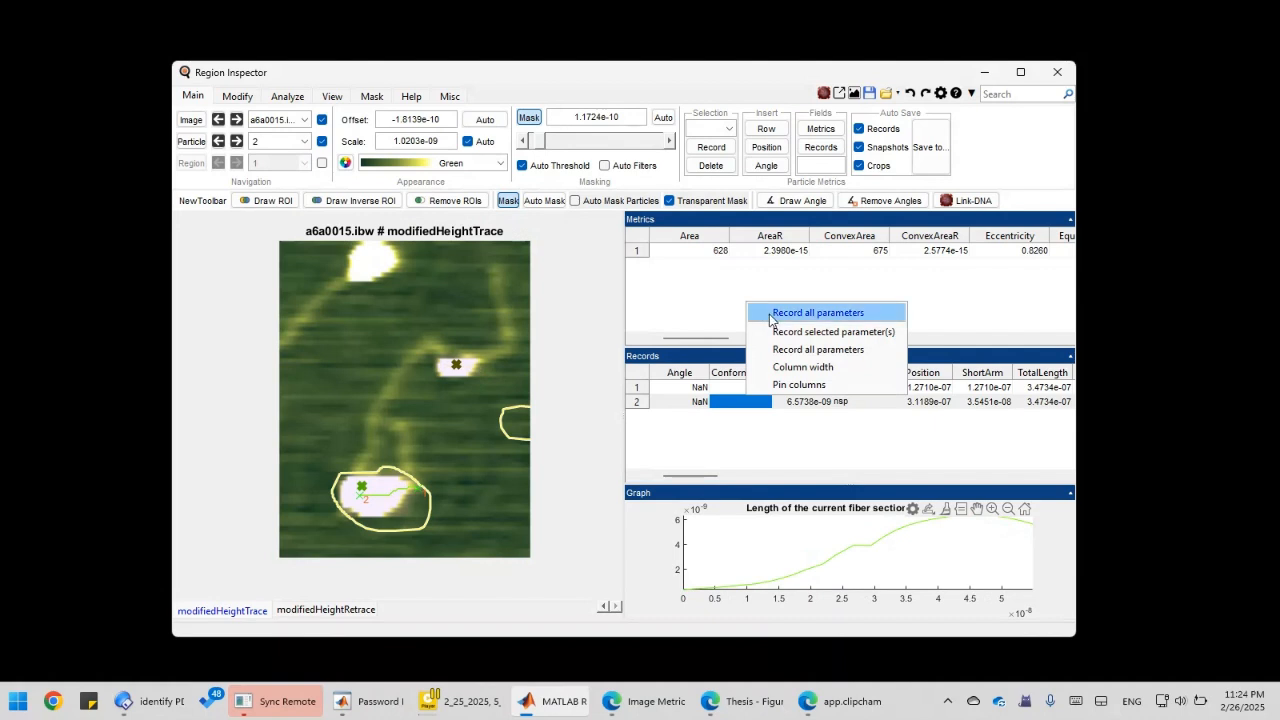
{"action": "left_click", "coordinate": [771, 314]}
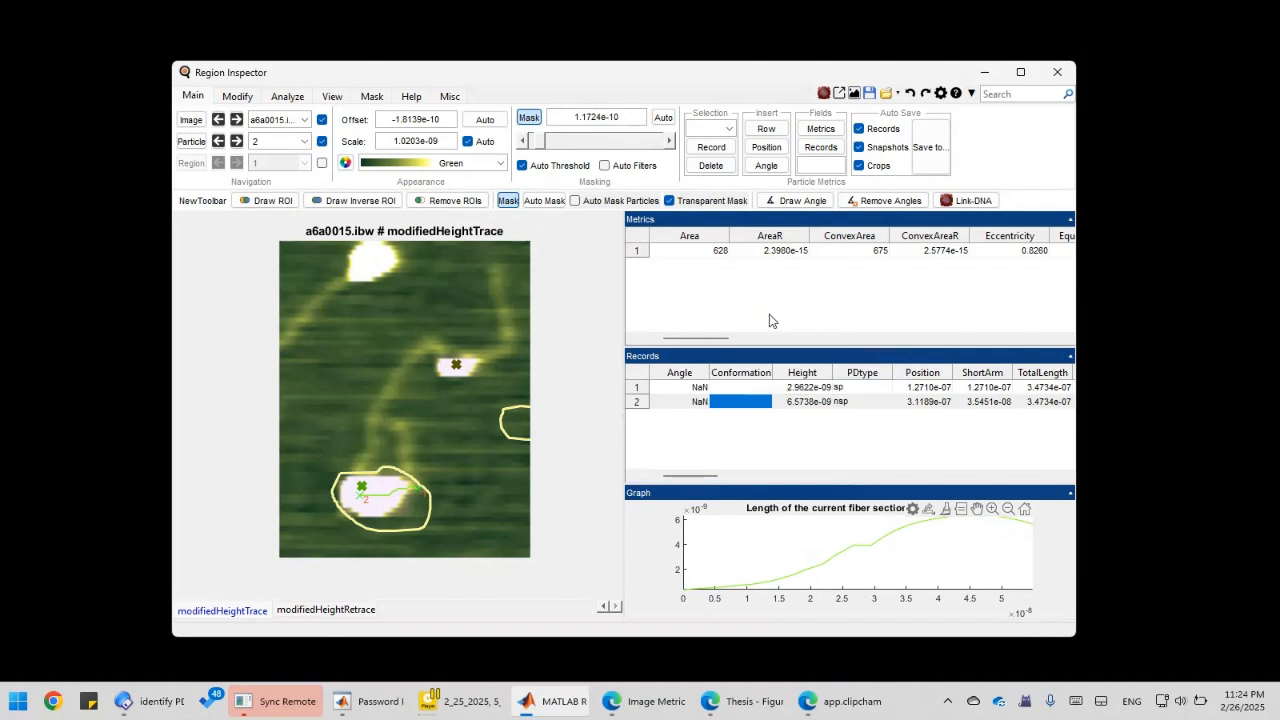
{"action": "left_click", "coordinate": [738, 477]}
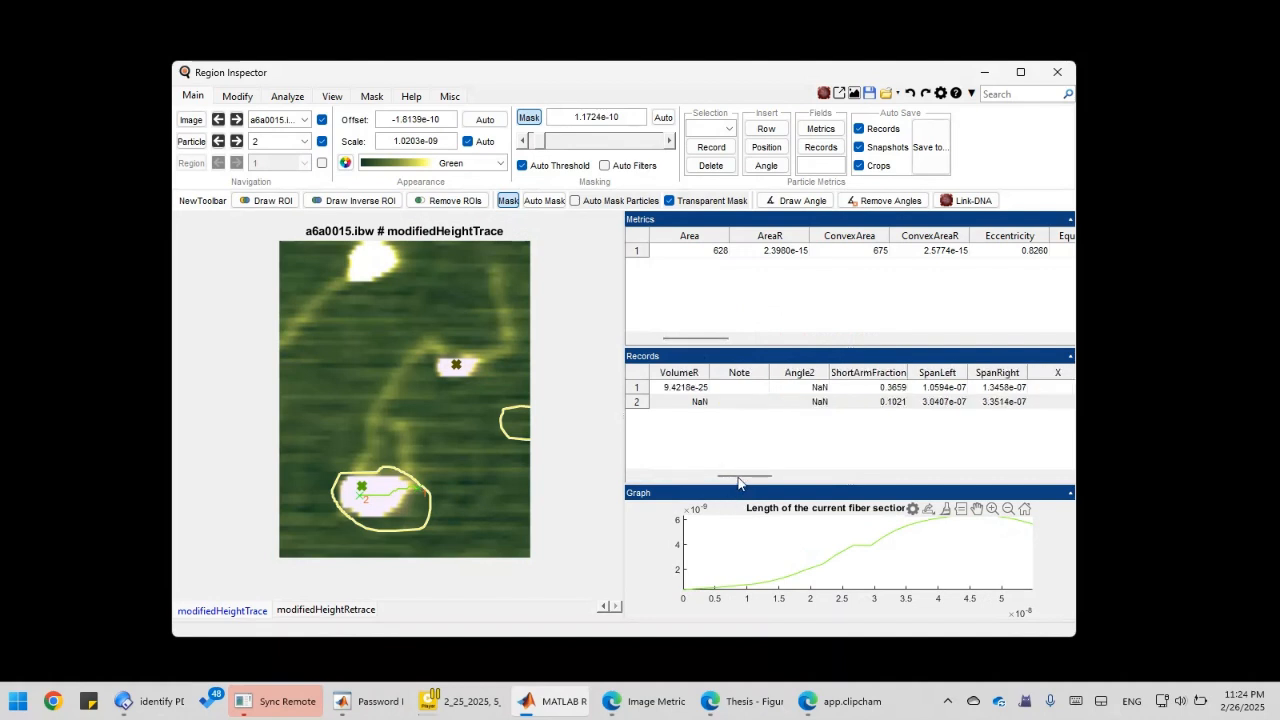
{"action": "left_click_drag", "start_coordinate": [738, 477], "coordinate": [815, 476]}
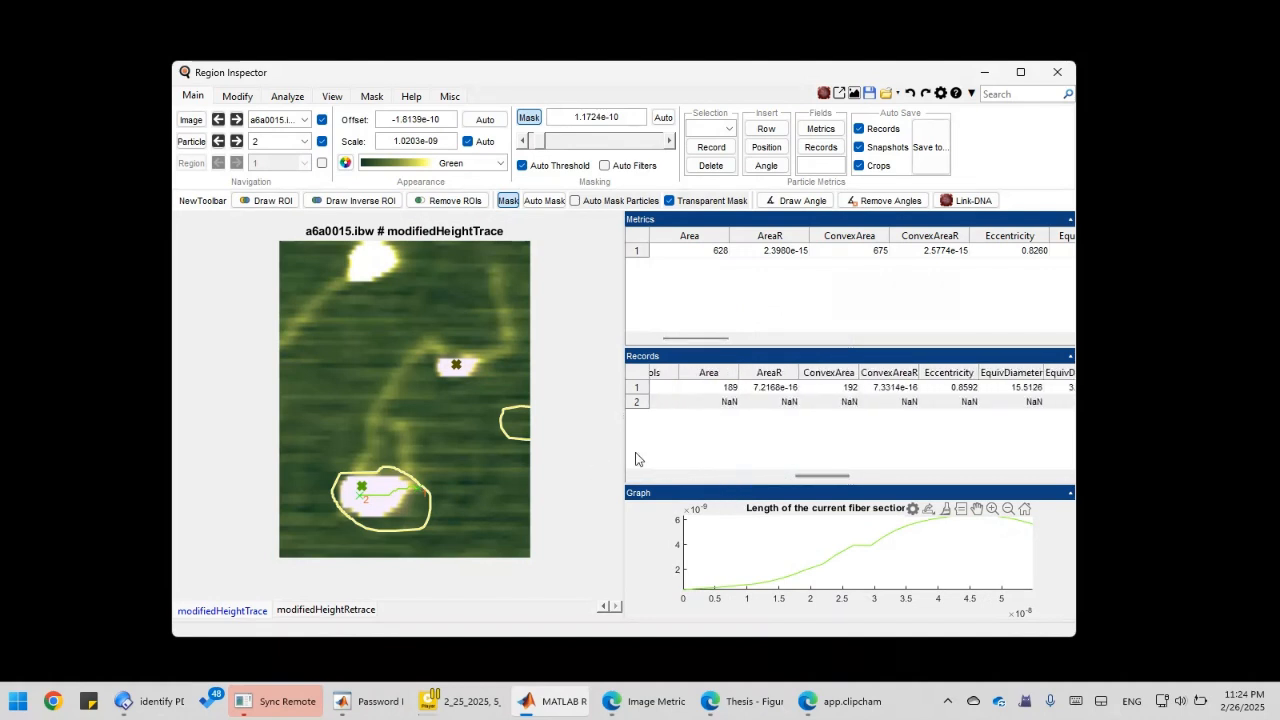
{"action": "left_click", "coordinate": [796, 403]}
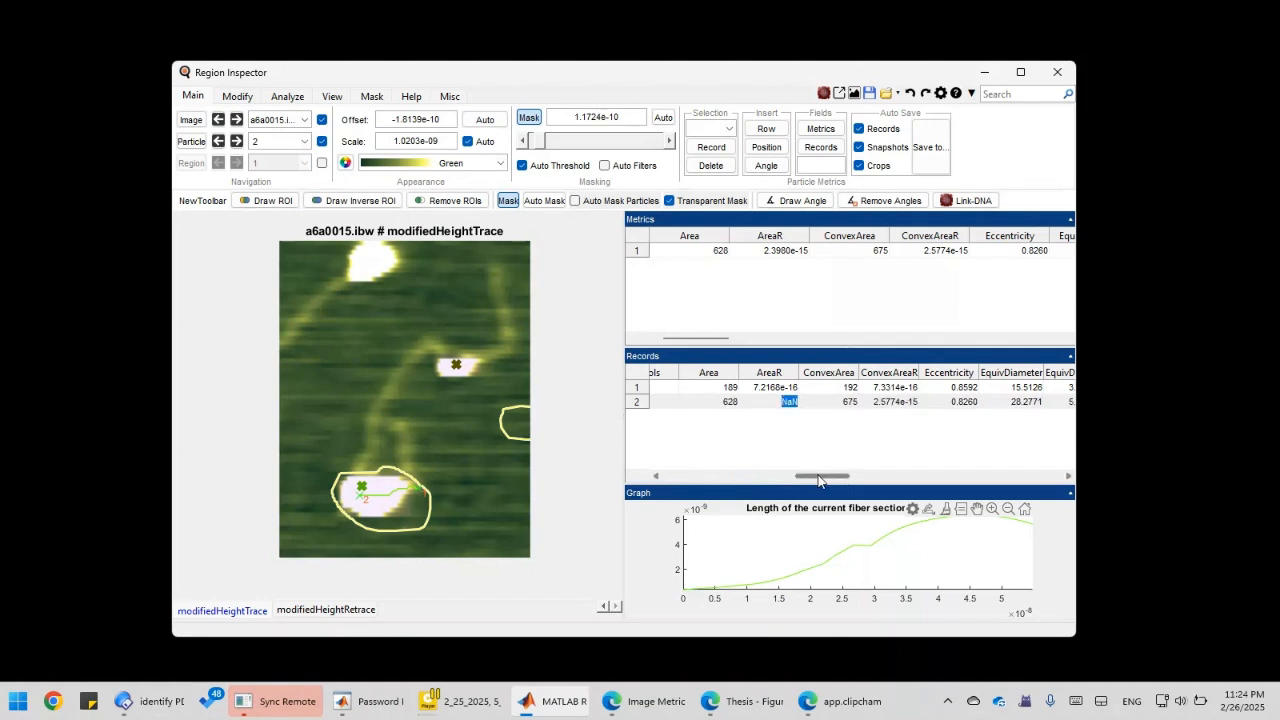
{"action": "left_click_drag", "start_coordinate": [818, 480], "coordinate": [686, 478]}
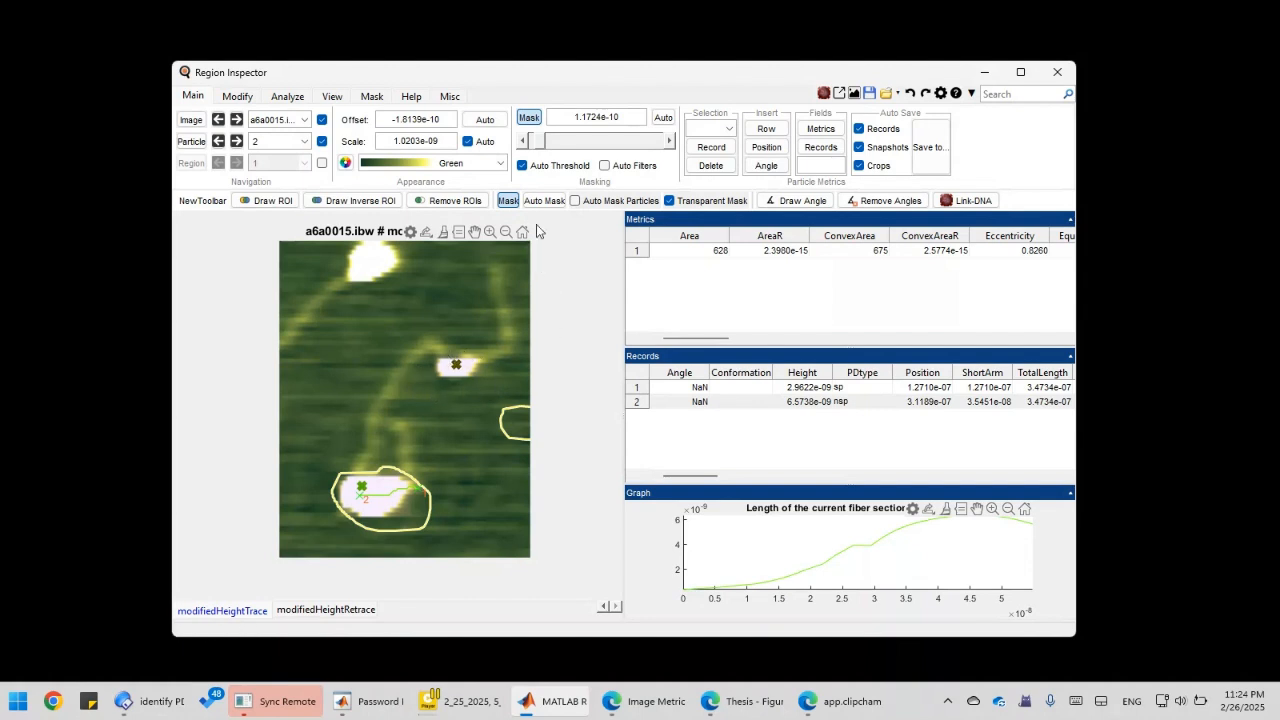
Toggle the masks solid and back to transparent, then activate the Draw Angle tool.
{"action": "left_click", "coordinate": [669, 200]}
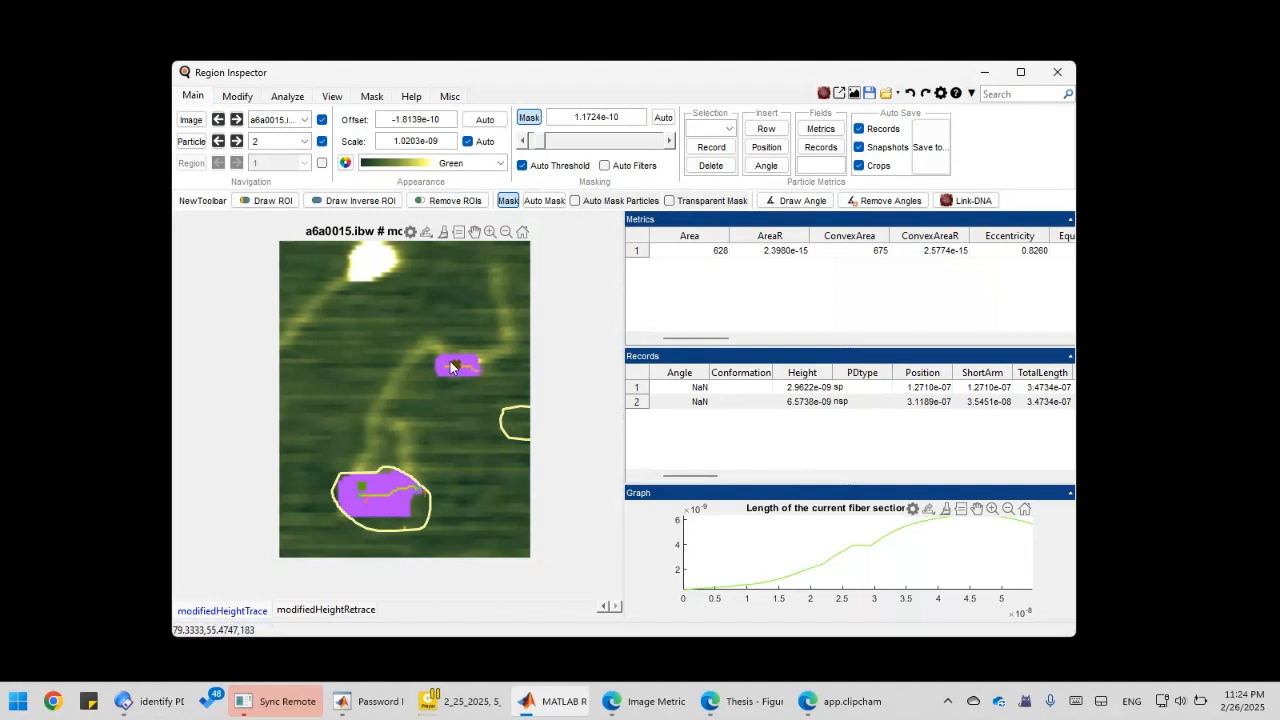
{"action": "left_click", "coordinate": [669, 200]}
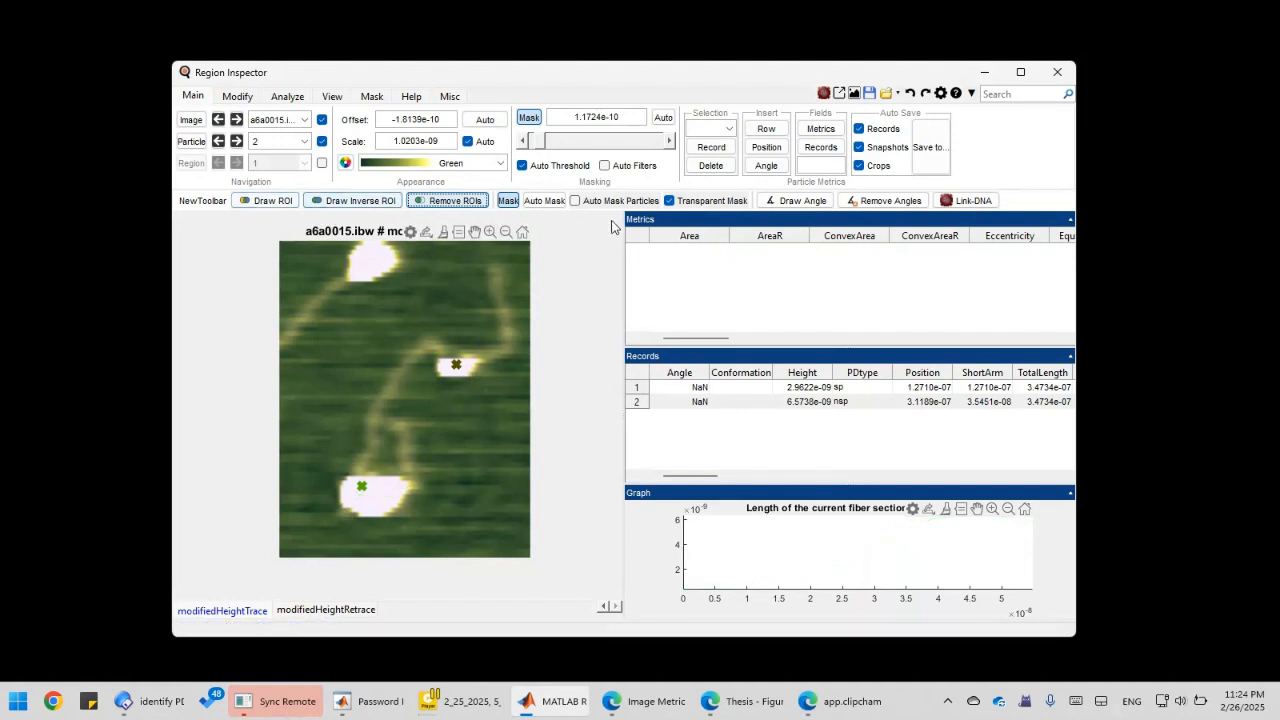
{"action": "left_click", "coordinate": [786, 203]}
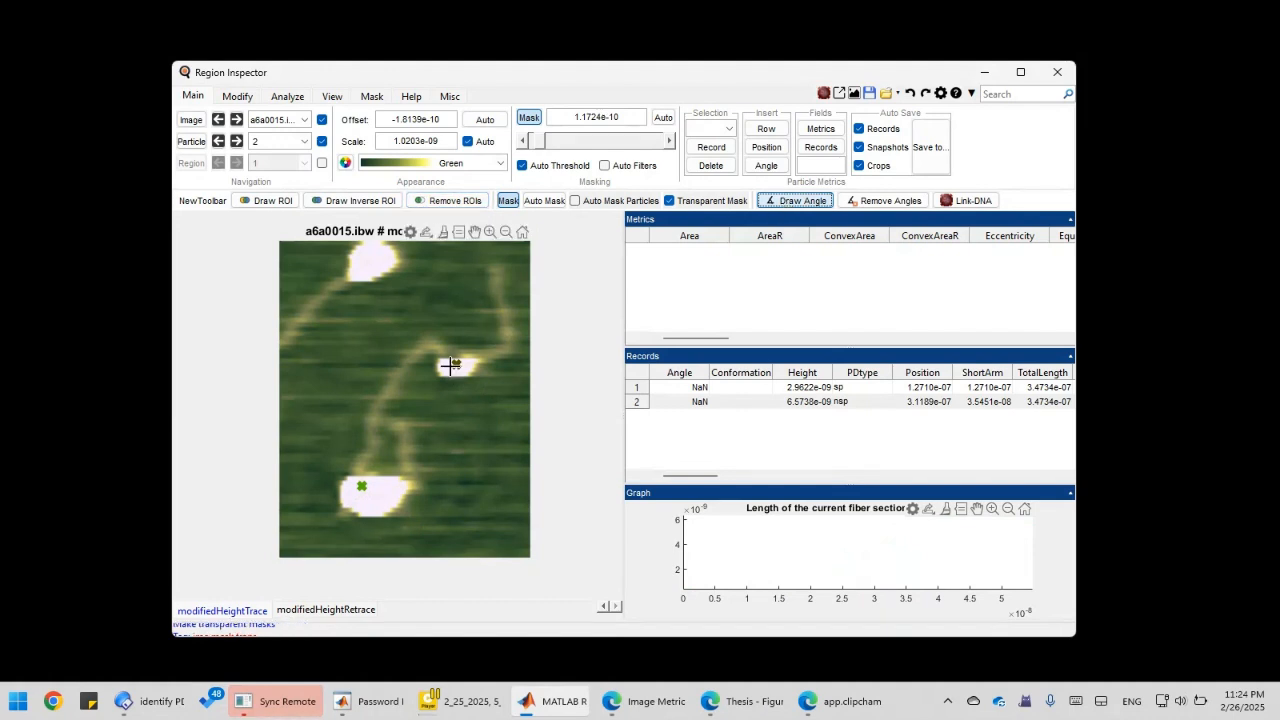
Measure the 110.979° DNA arm angle at the upper protein particle.
{"action": "left_click", "coordinate": [453, 367]}
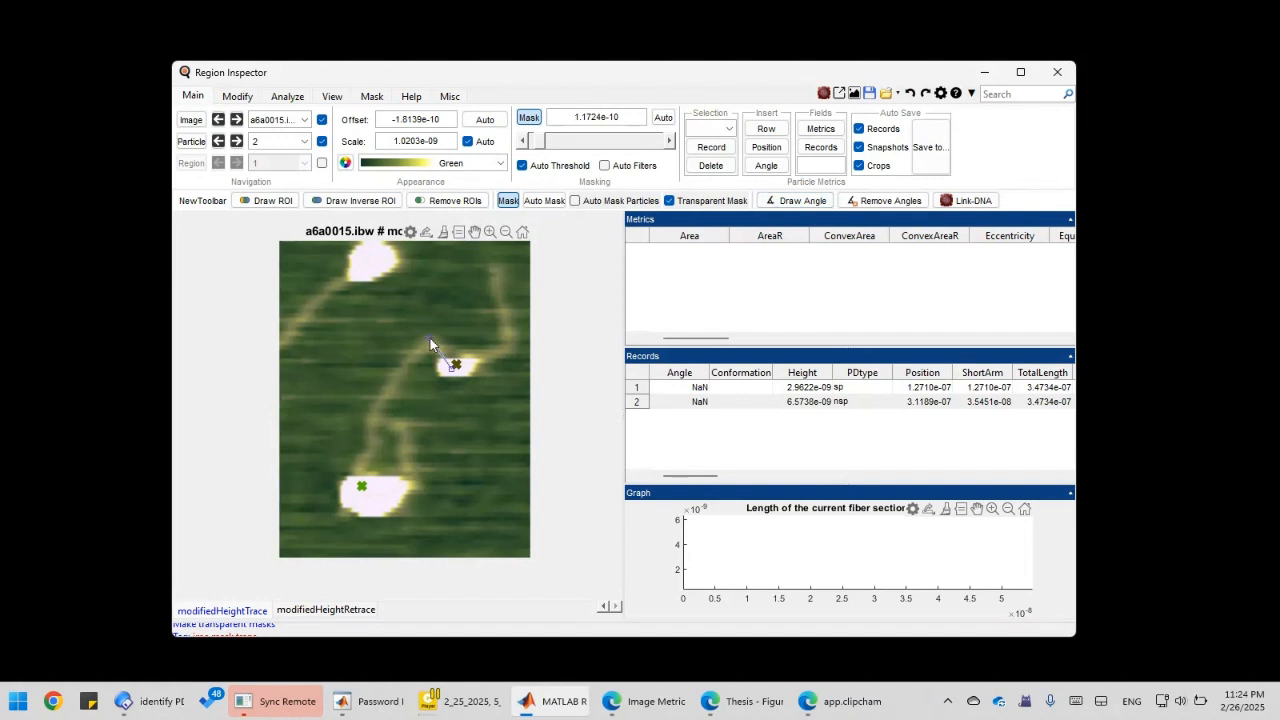
{"action": "left_click", "coordinate": [429, 339]}
{"action": "left_click", "coordinate": [507, 353]}
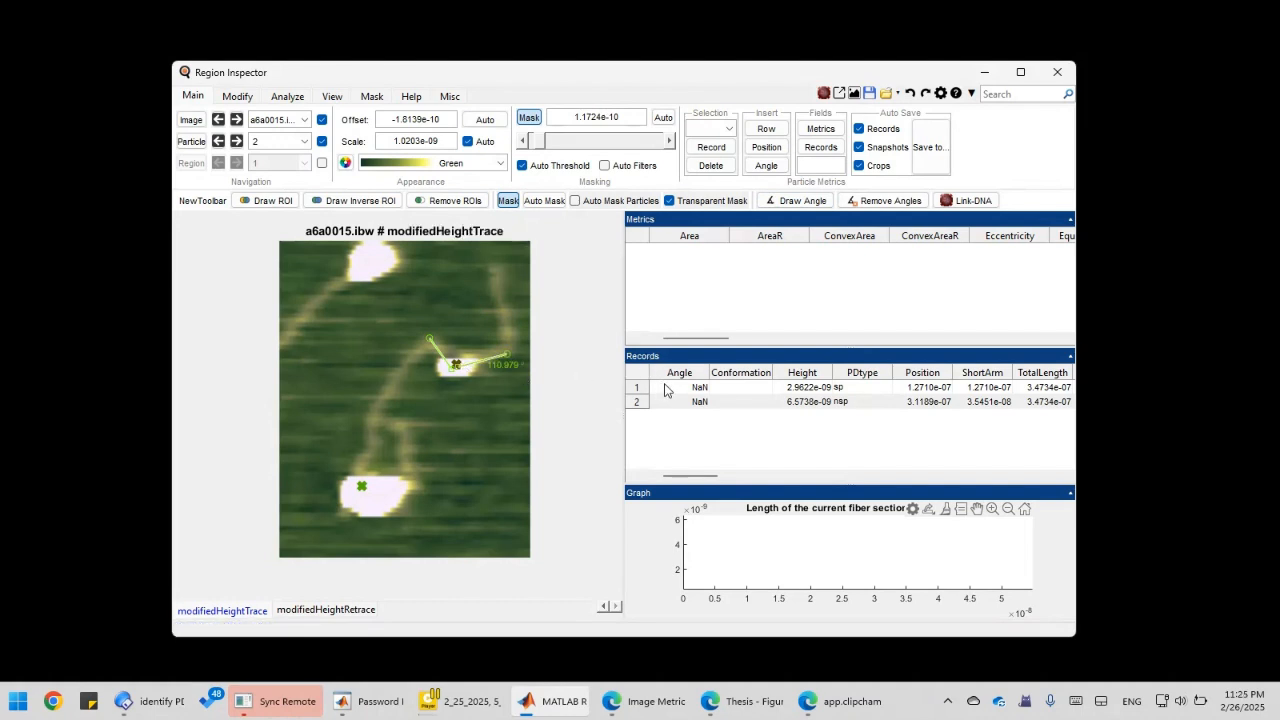
Draw a second DNA arm angle at the lower protein particle.
{"action": "left_click", "coordinate": [796, 200]}
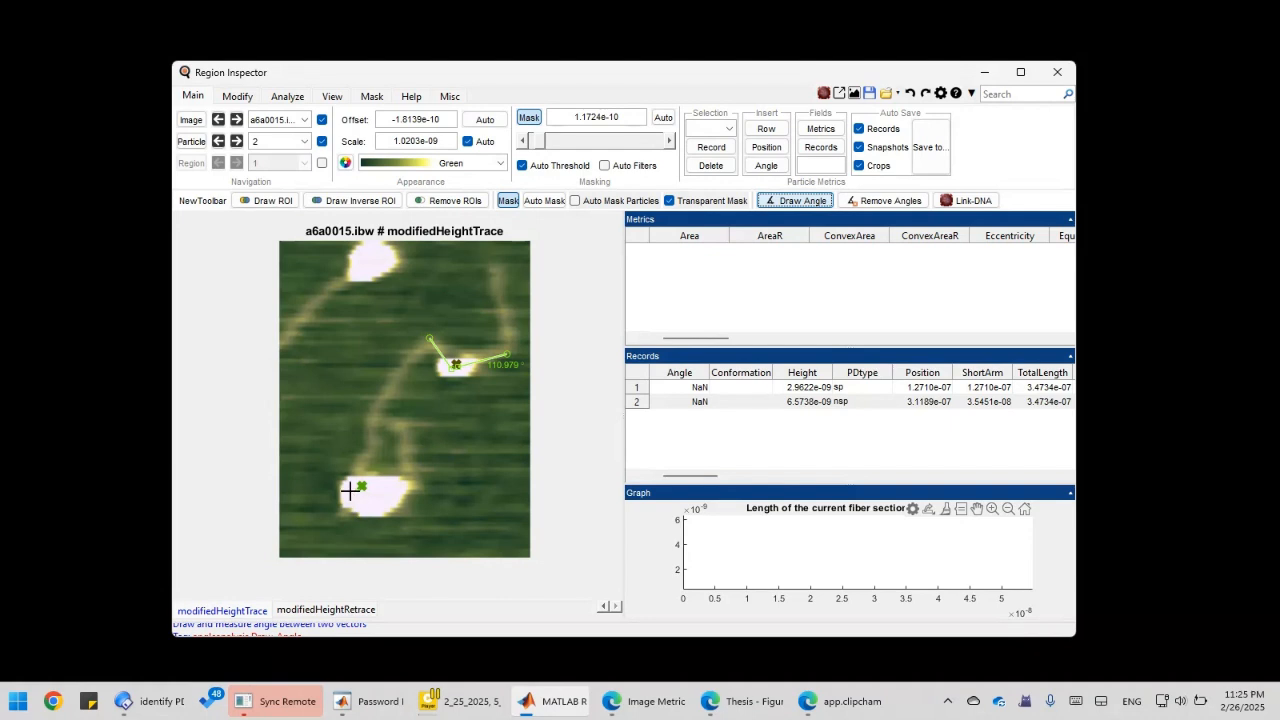
{"action": "left_click_drag", "start_coordinate": [350, 490], "coordinate": [370, 455]}
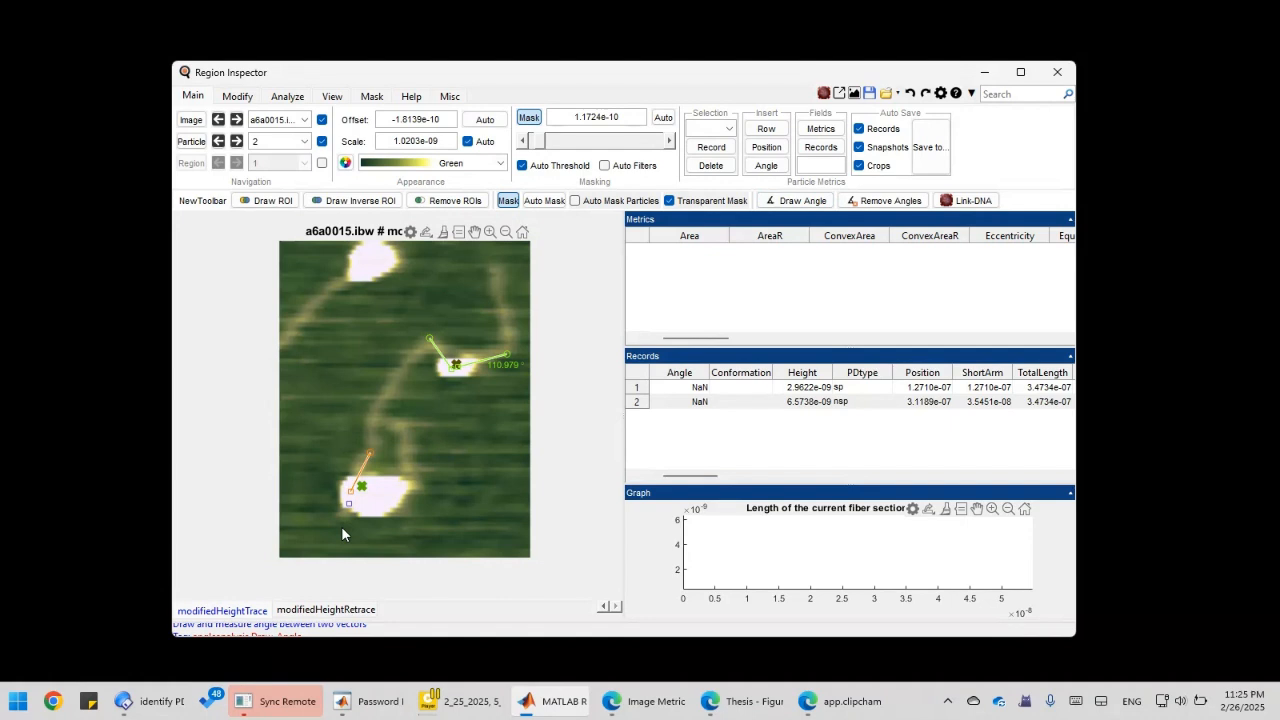
{"action": "left_click", "coordinate": [699, 387]}
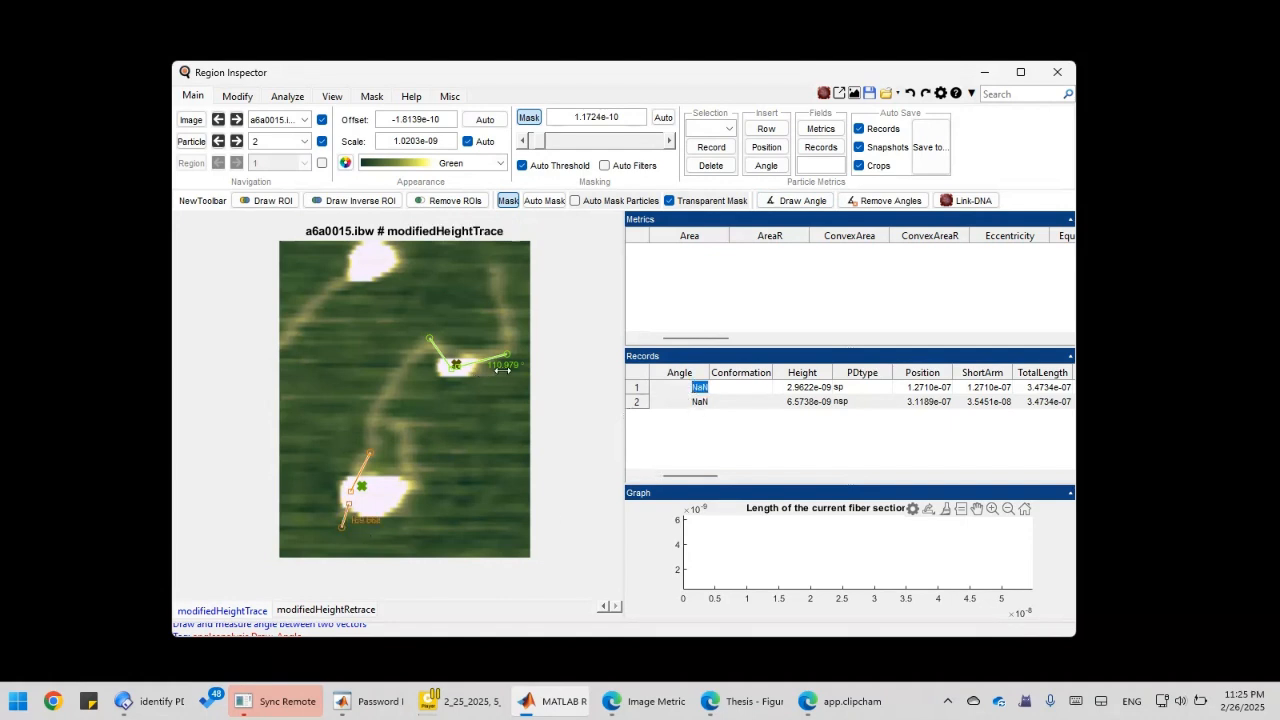
Add the upper angle 110.9790 to particle 1's Angle1 and the lower 169.6680 to particle 2's.
{"action": "right_click", "coordinate": [503, 367]}
{"action": "left_click", "coordinate": [530, 374]}
{"action": "right_click", "coordinate": [368, 521]}
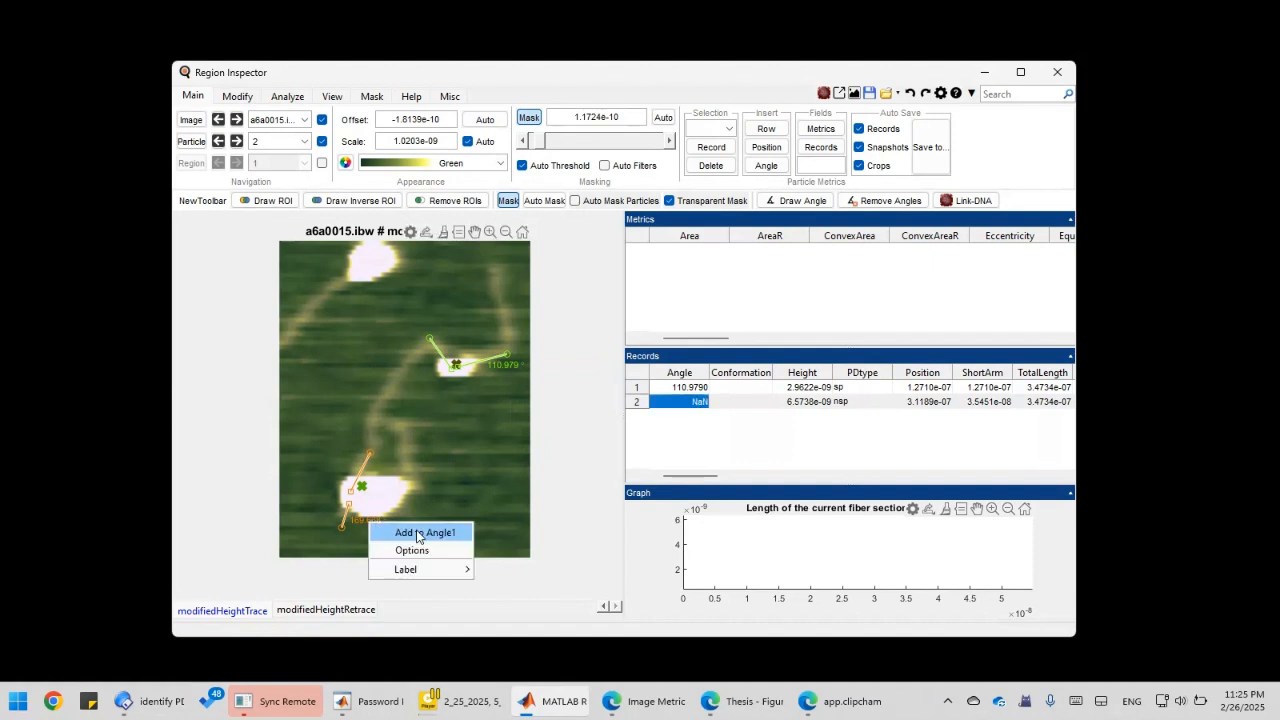
{"action": "left_click", "coordinate": [416, 530]}
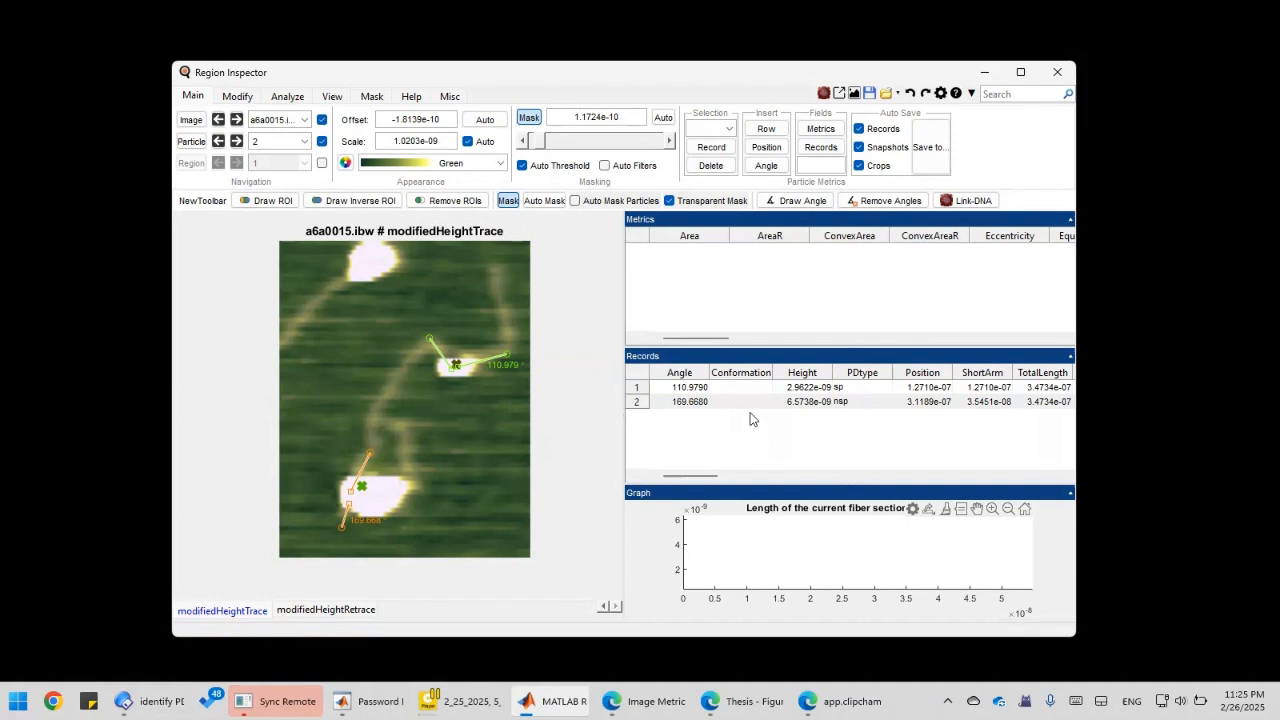
Review the Records table: particle 2's conformation and particle 1's X and Y cells.
{"action": "mouse_move", "coordinate": [673, 477]}
{"action": "left_mouse_down"}
{"action": "mouse_move", "coordinate": [688, 477]}
{"action": "mouse_move", "coordinate": [672, 475]}
{"action": "left_mouse_up"}
{"action": "left_click", "coordinate": [753, 402]}
{"action": "left_click_drag", "start_coordinate": [706, 476], "coordinate": [788, 477]}
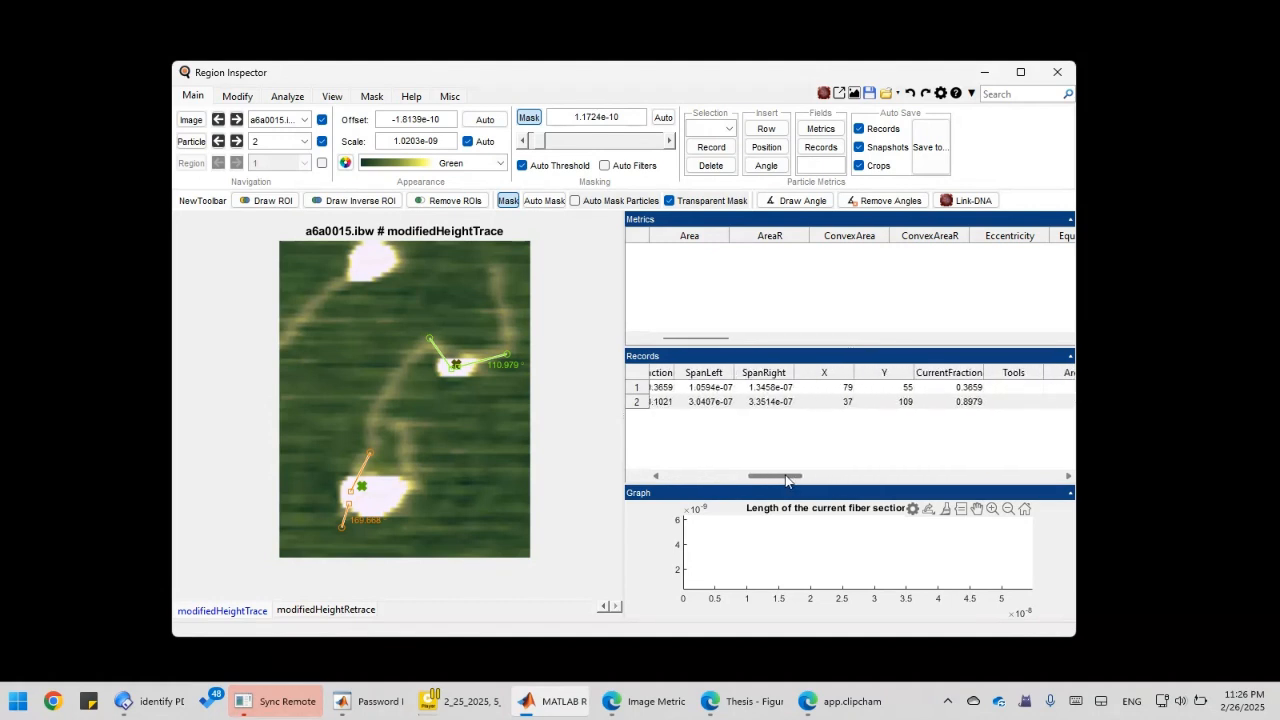
{"action": "left_click", "coordinate": [842, 386]}
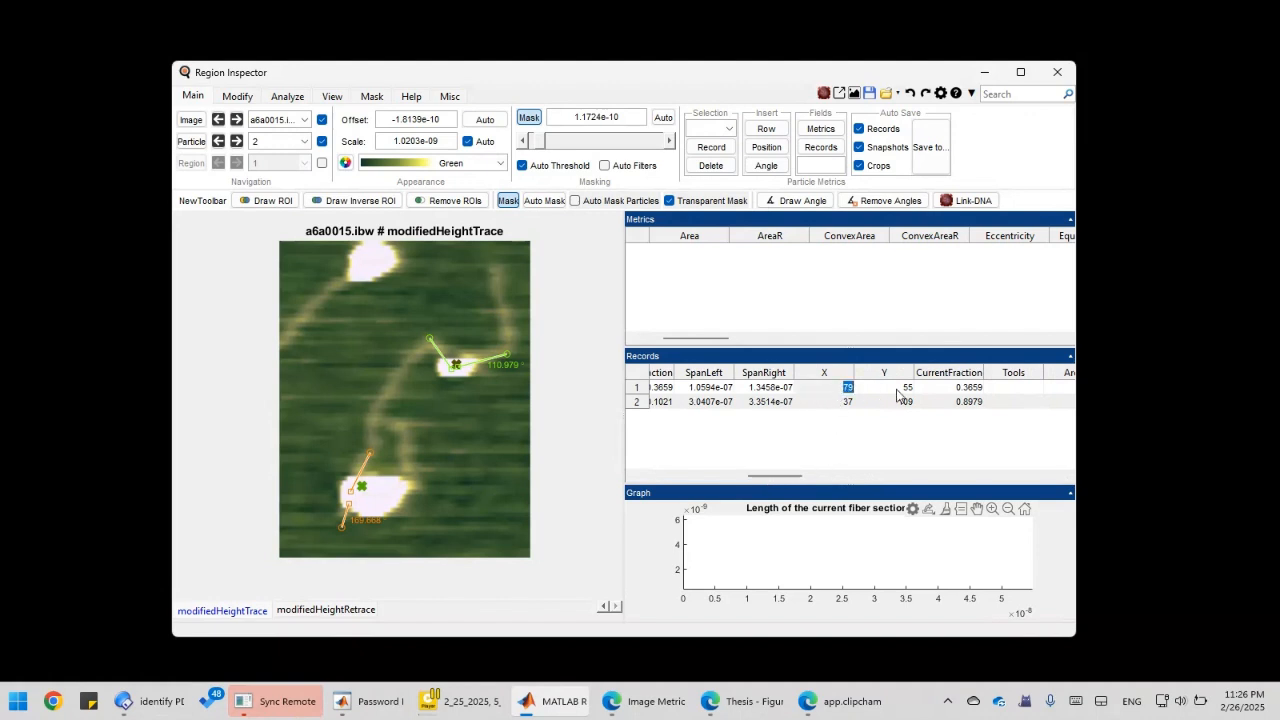
{"action": "left_click", "coordinate": [897, 388]}
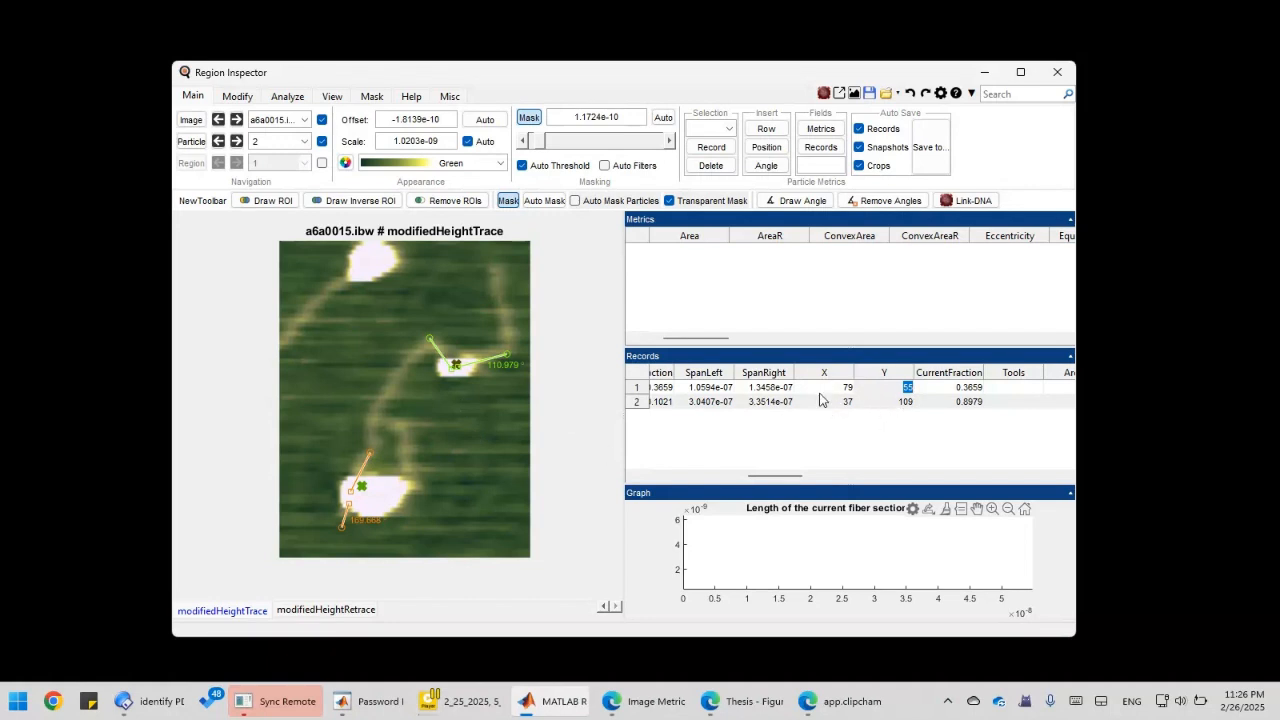
{"action": "left_click", "coordinate": [797, 535]}
Show the full height profile, then open Section Options from the Graph panel's menu.
{"action": "right_click", "coordinate": [797, 548]}
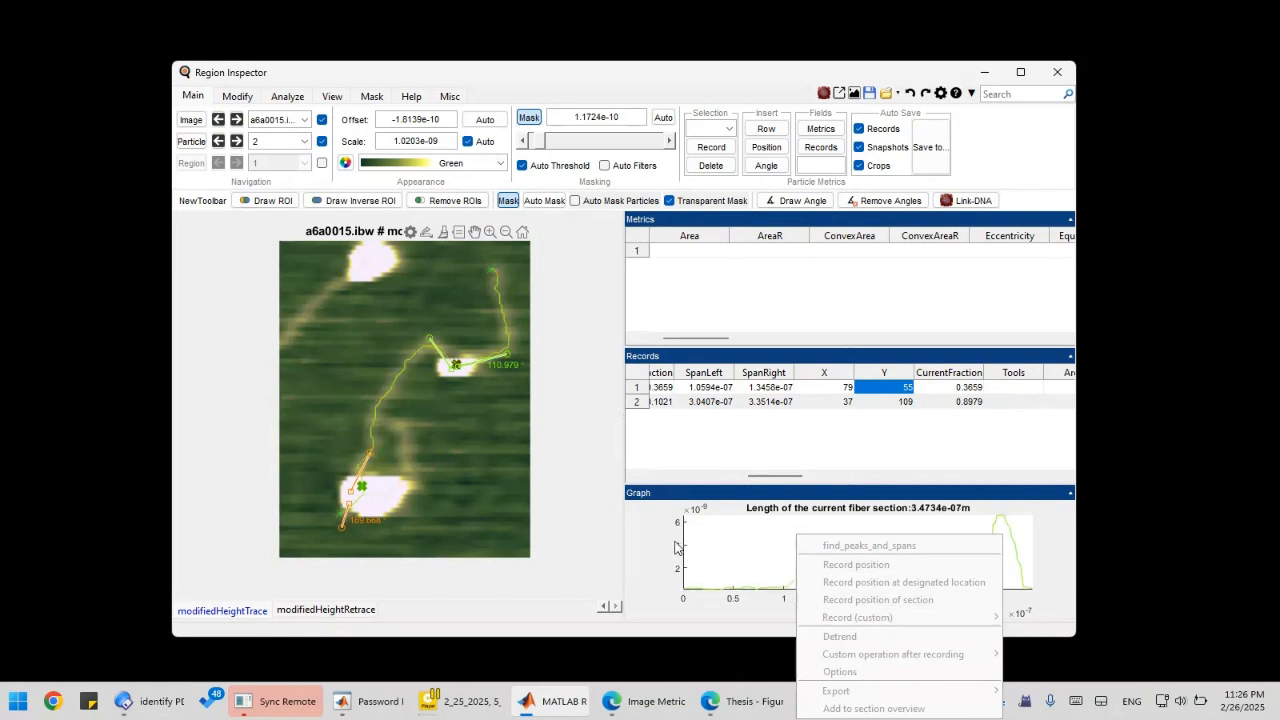
{"action": "left_click", "coordinate": [770, 563]}
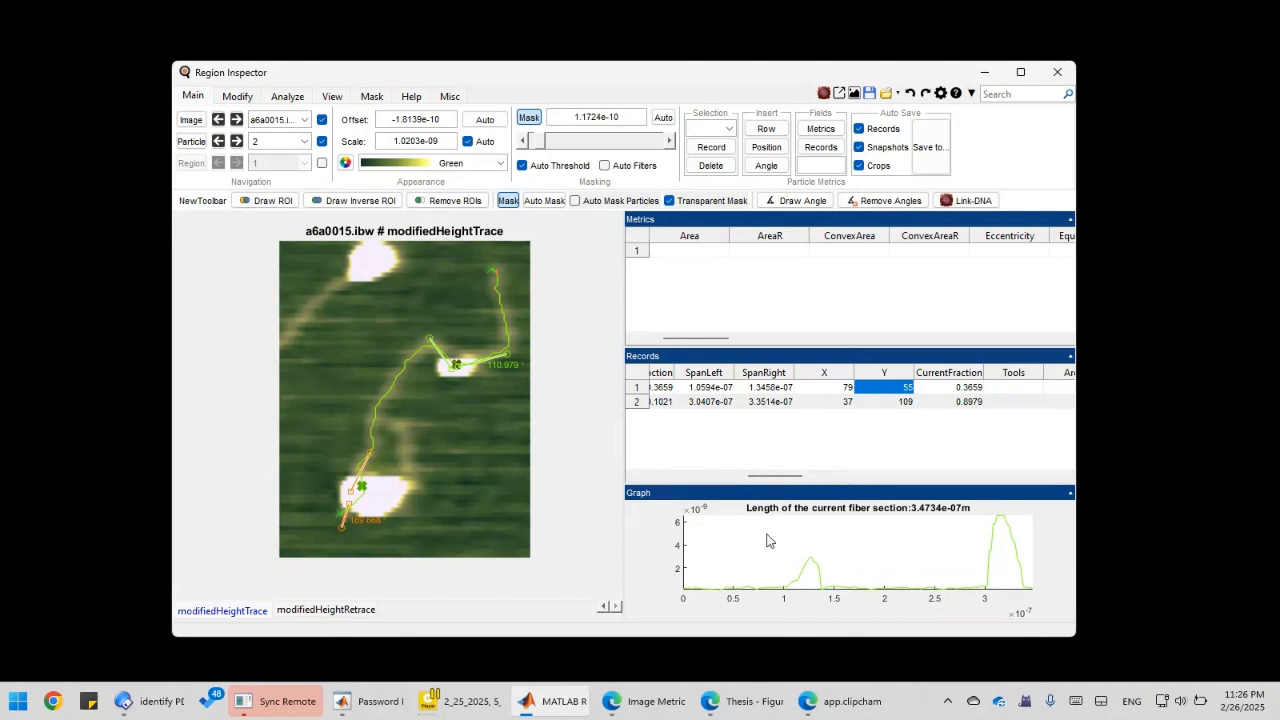
{"action": "right_click", "coordinate": [789, 537]}
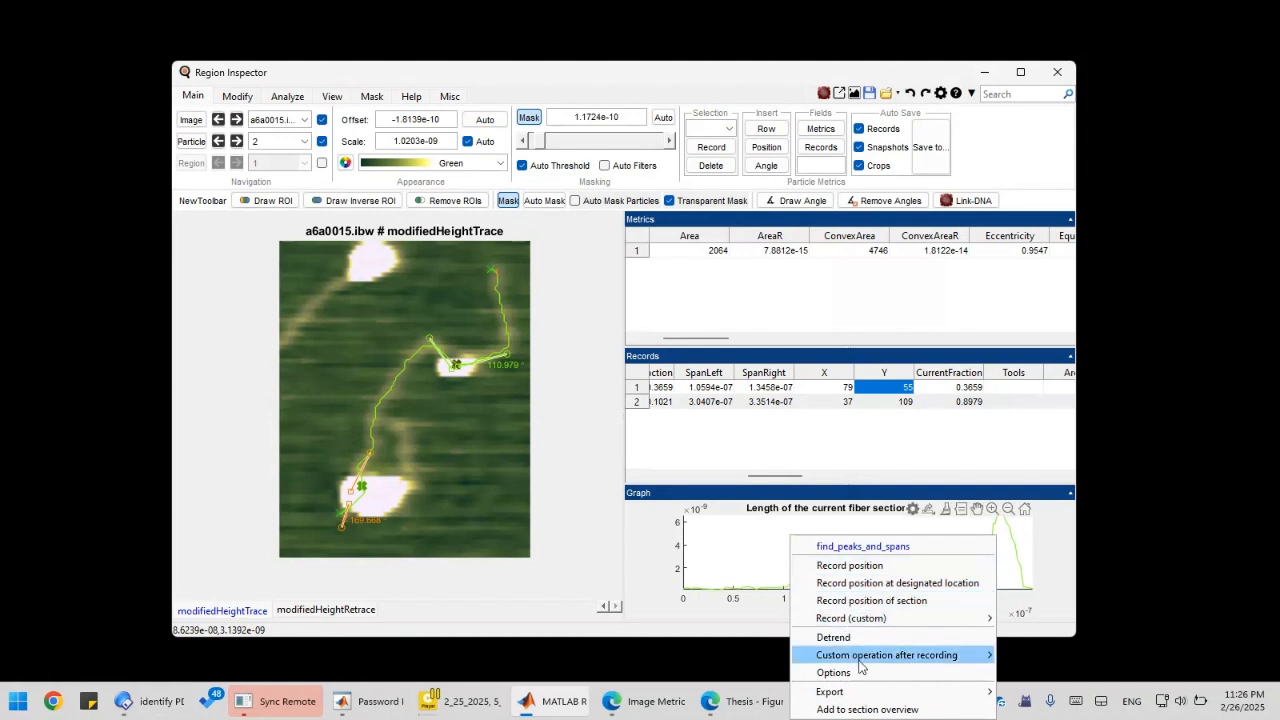
{"action": "left_click", "coordinate": [888, 676]}
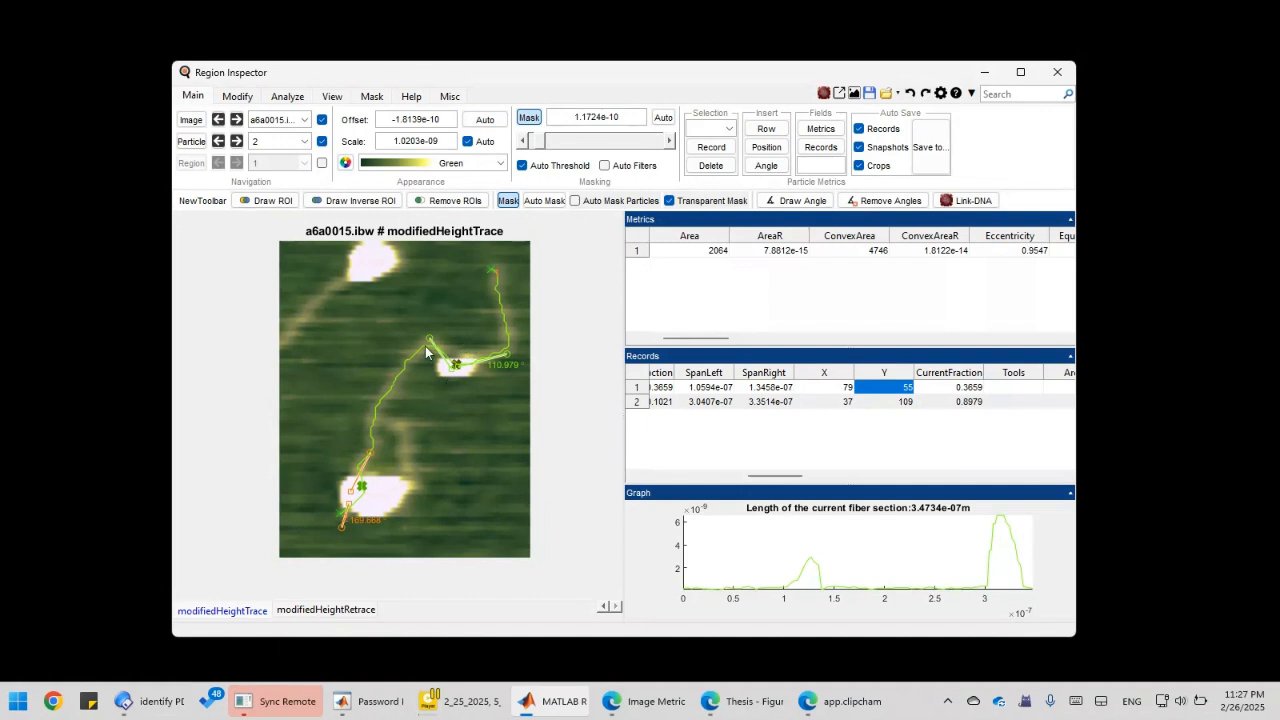
{"action": "left_click", "coordinate": [698, 207]}
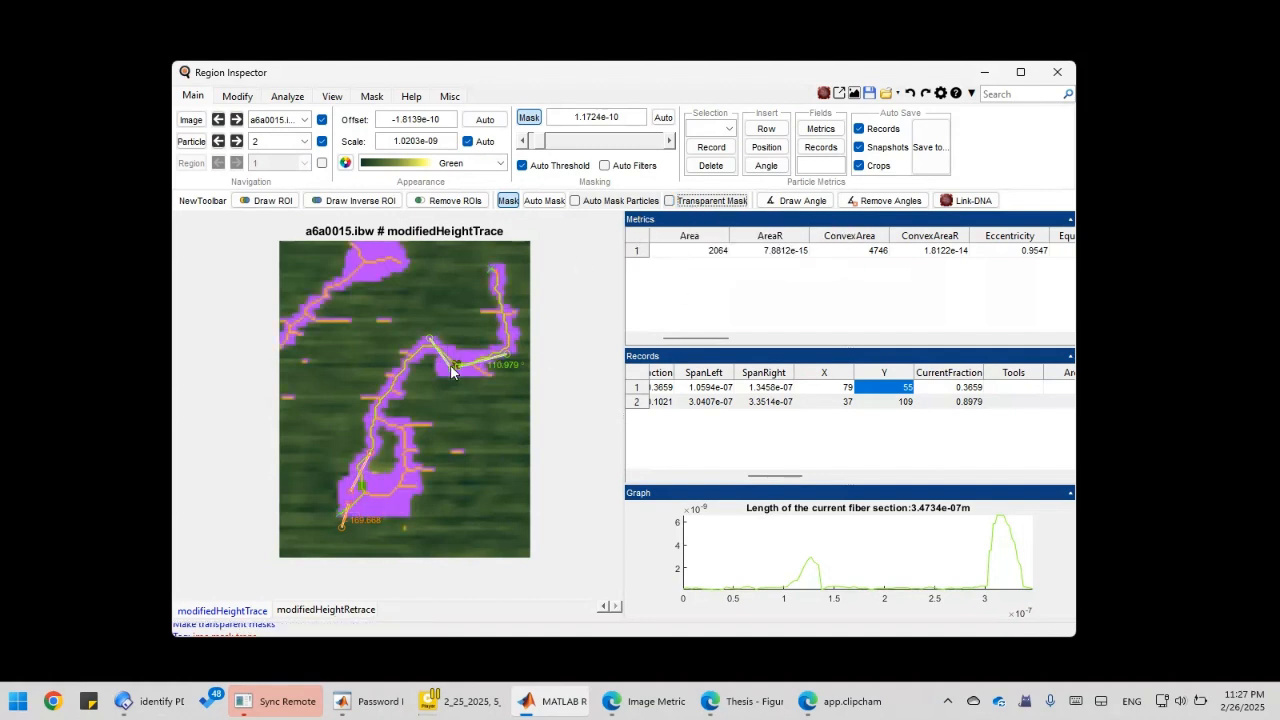
{"action": "left_click", "coordinate": [698, 207]}
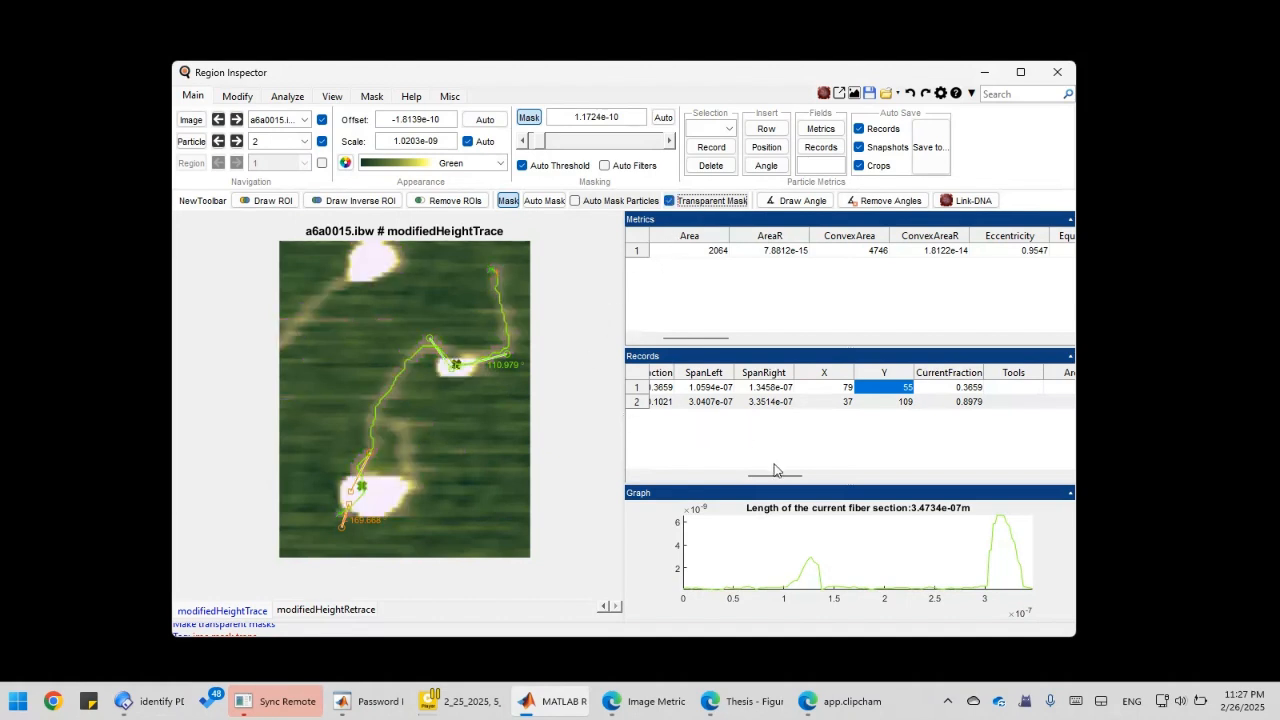
{"action": "left_click_drag", "start_coordinate": [782, 476], "coordinate": [654, 485]}
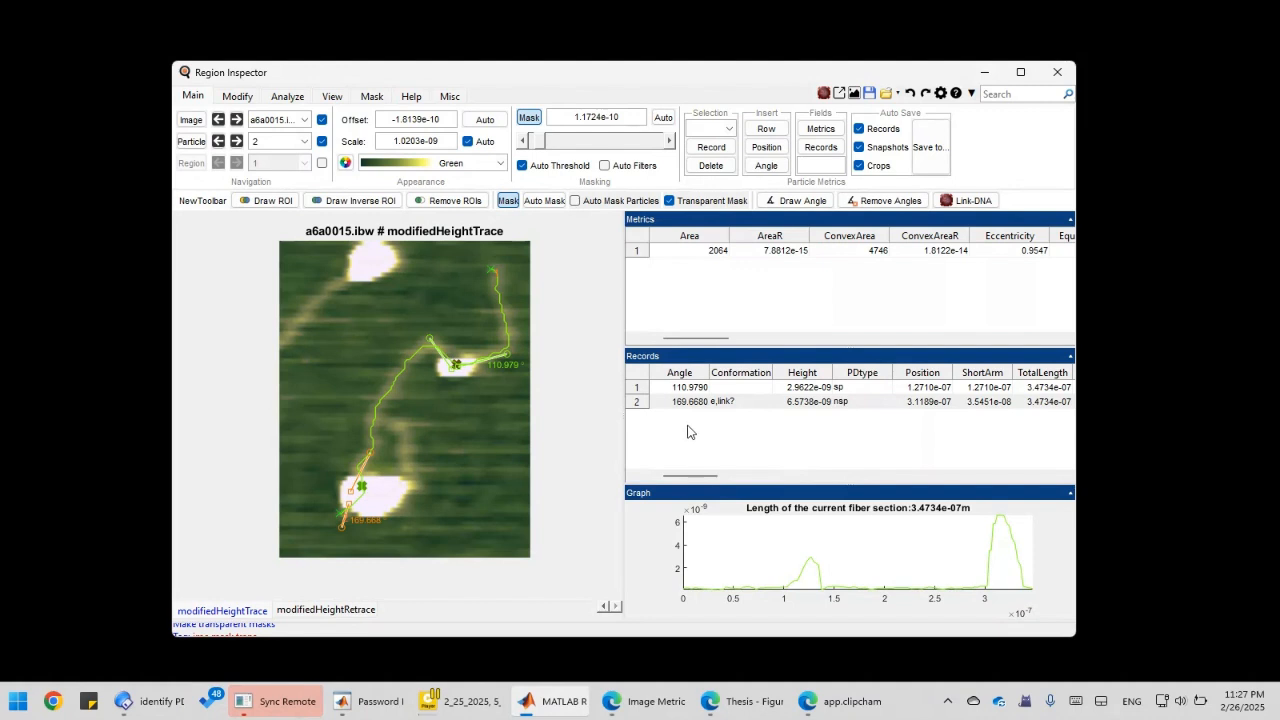
Run the mask_ProteinDNA_fromXY custom operation from the Records table's context menu.
{"action": "right_click", "coordinate": [740, 421]}
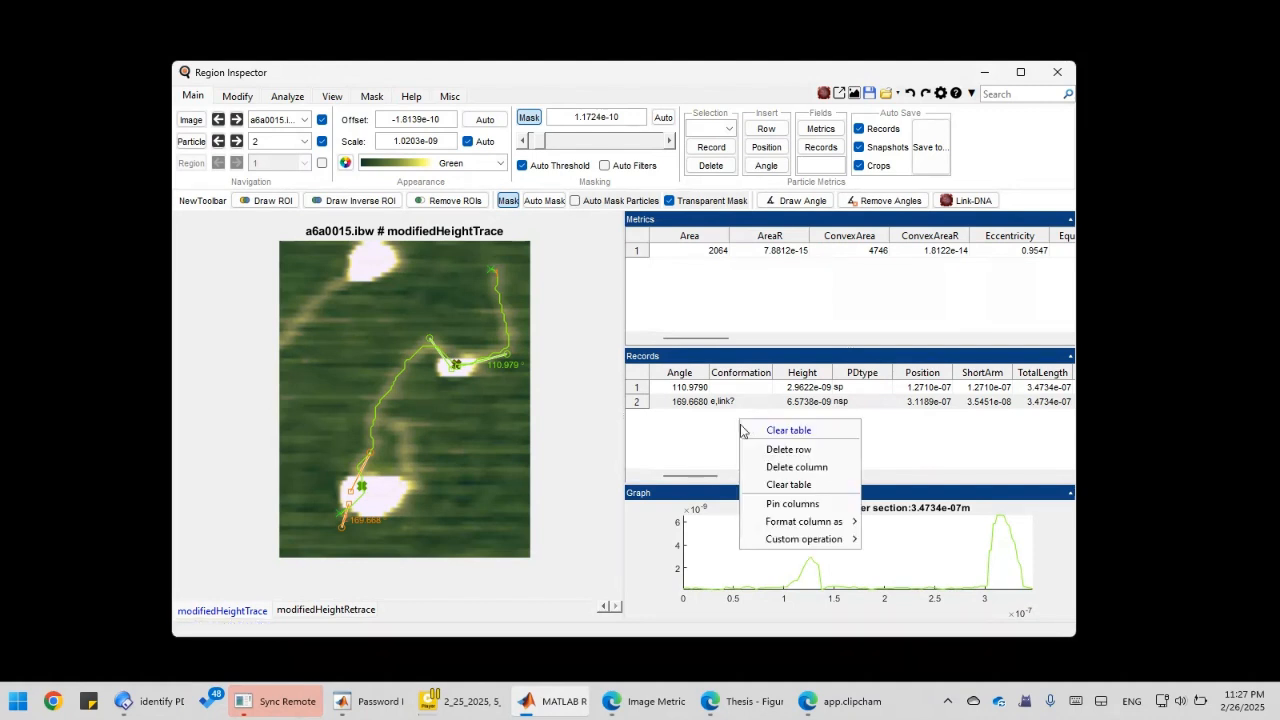
{"action": "mouse_move", "coordinate": [813, 545]}
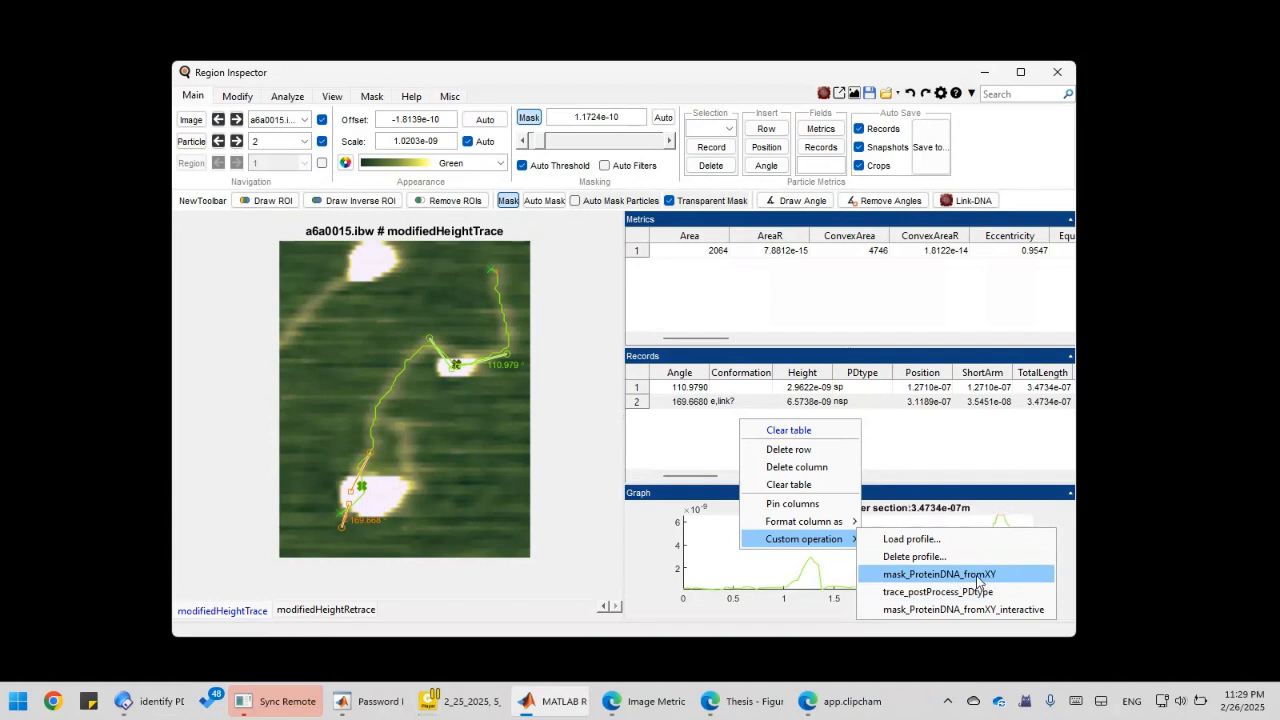
{"action": "left_click", "coordinate": [940, 574]}
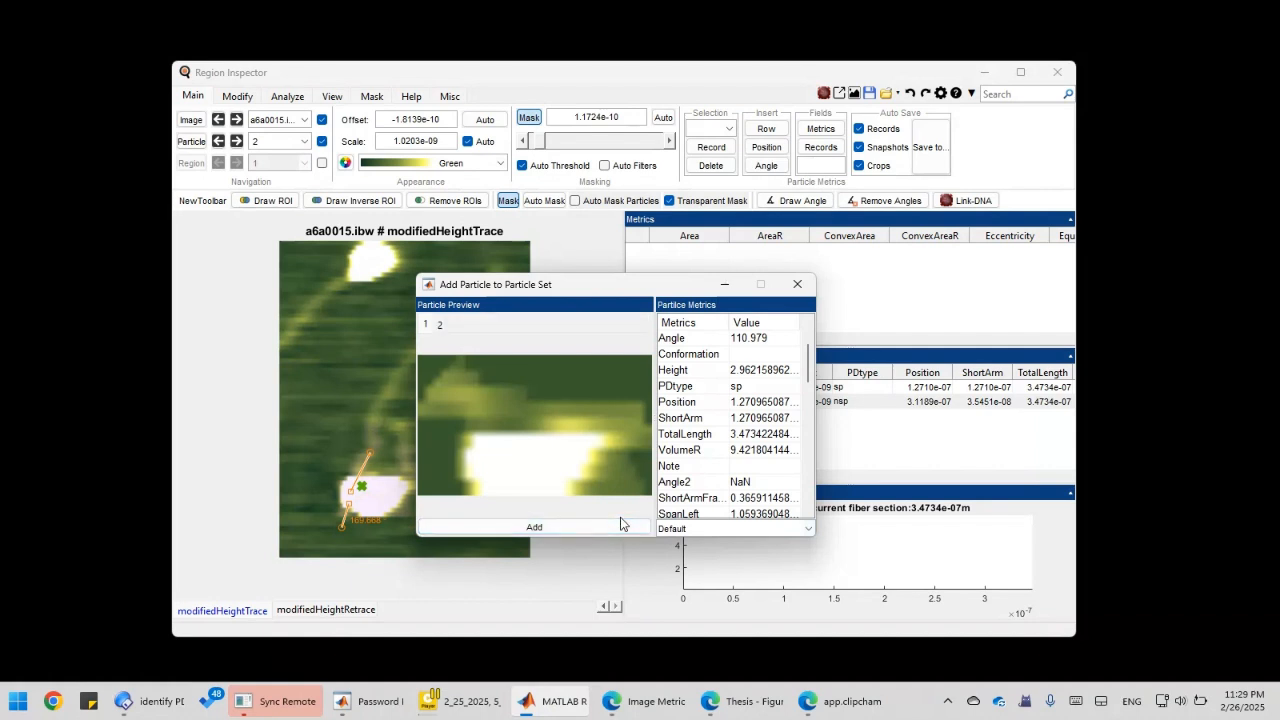
Move the Add Particle to Particle Set window beside the image; check particle 1's sp and 110.979 values.
{"action": "left_click_drag", "start_coordinate": [607, 292], "coordinate": [411, 282]}
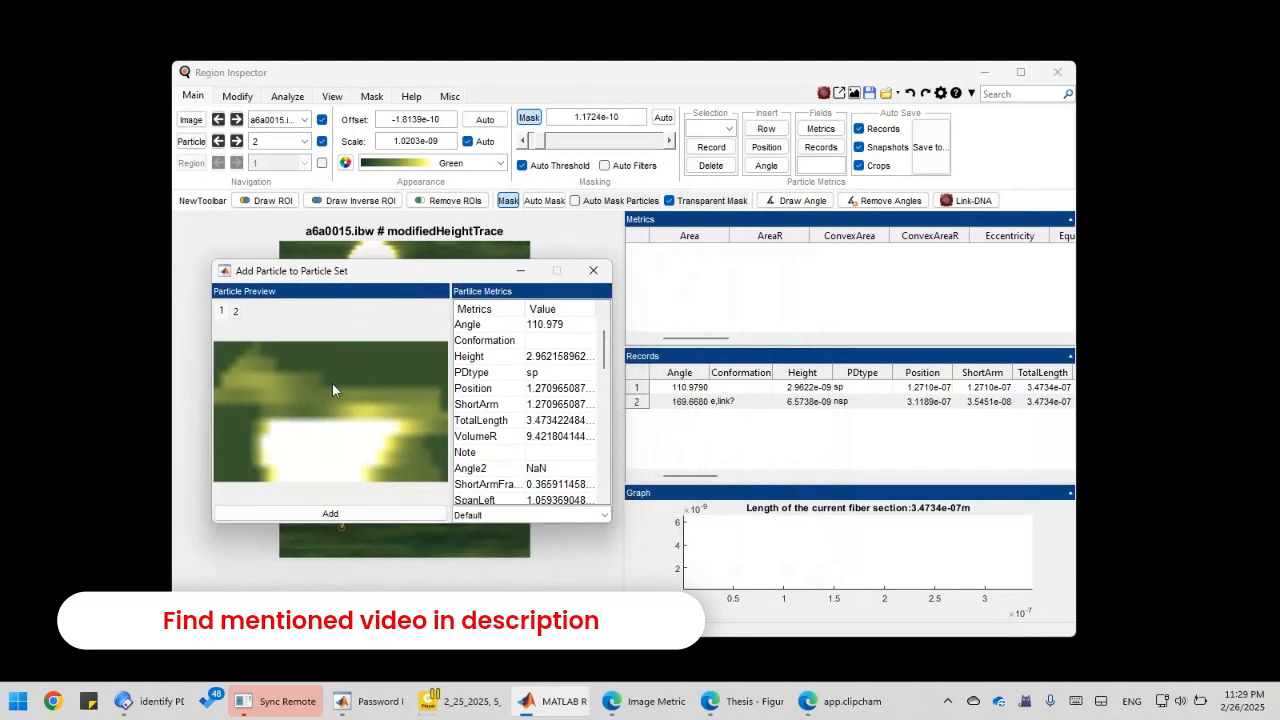
{"action": "mouse_move", "coordinate": [332, 383]}
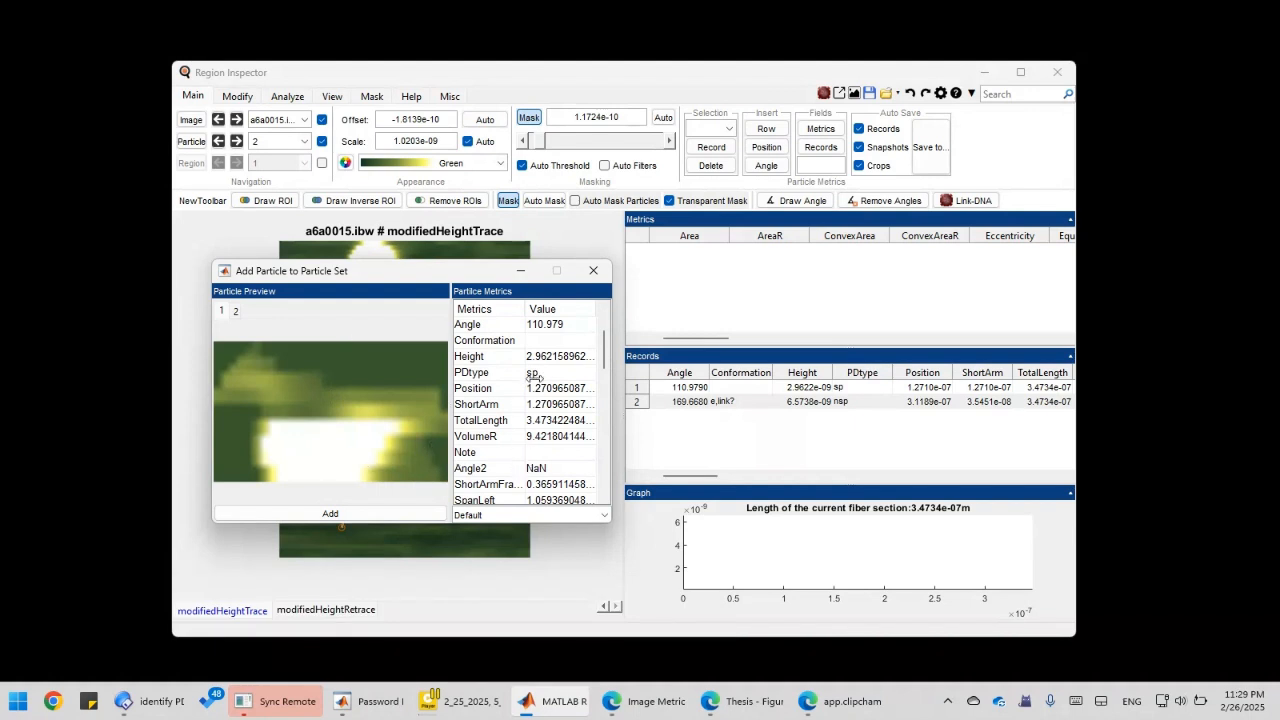
{"action": "mouse_move", "coordinate": [484, 274]}
{"action": "left_mouse_down"}
{"action": "mouse_move", "coordinate": [443, 276]}
{"action": "mouse_move", "coordinate": [502, 276]}
{"action": "left_mouse_up"}
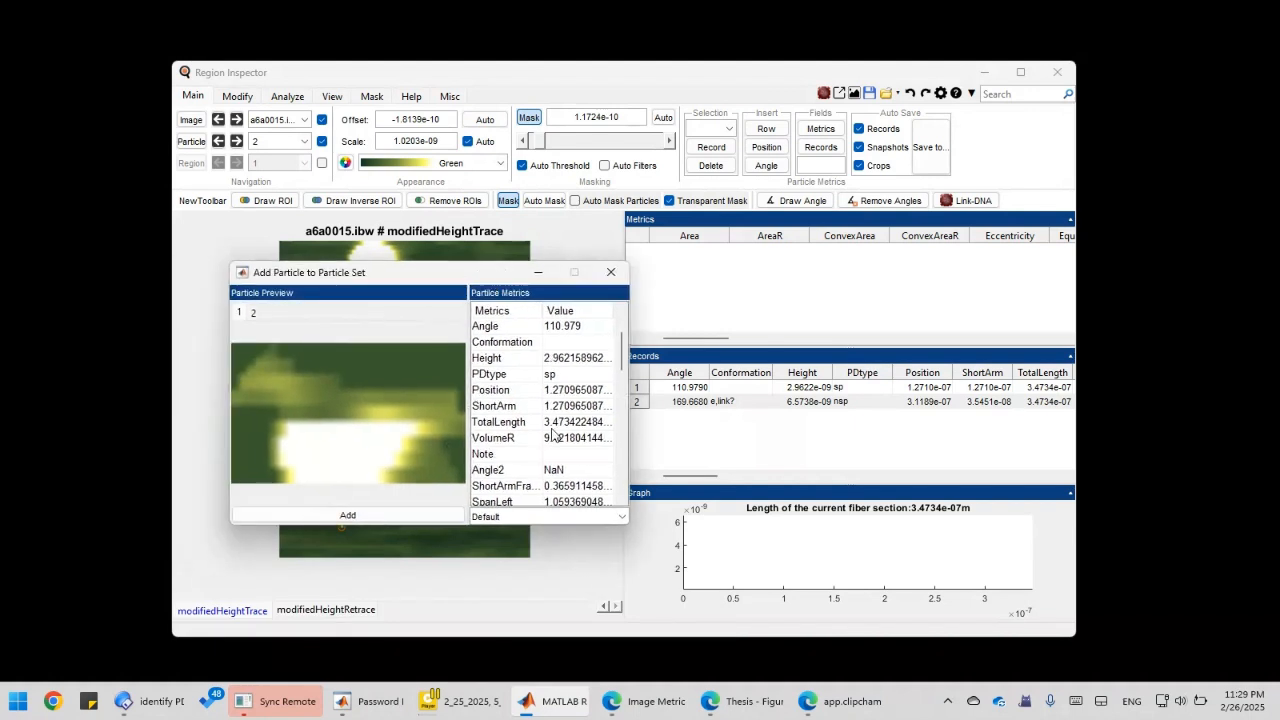
{"action": "mouse_move", "coordinate": [337, 280]}
{"action": "left_mouse_down"}
{"action": "mouse_move", "coordinate": [537, 347]}
{"action": "mouse_move", "coordinate": [665, 424]}
{"action": "mouse_move", "coordinate": [744, 447]}
{"action": "mouse_move", "coordinate": [318, 268]}
{"action": "left_mouse_up"}
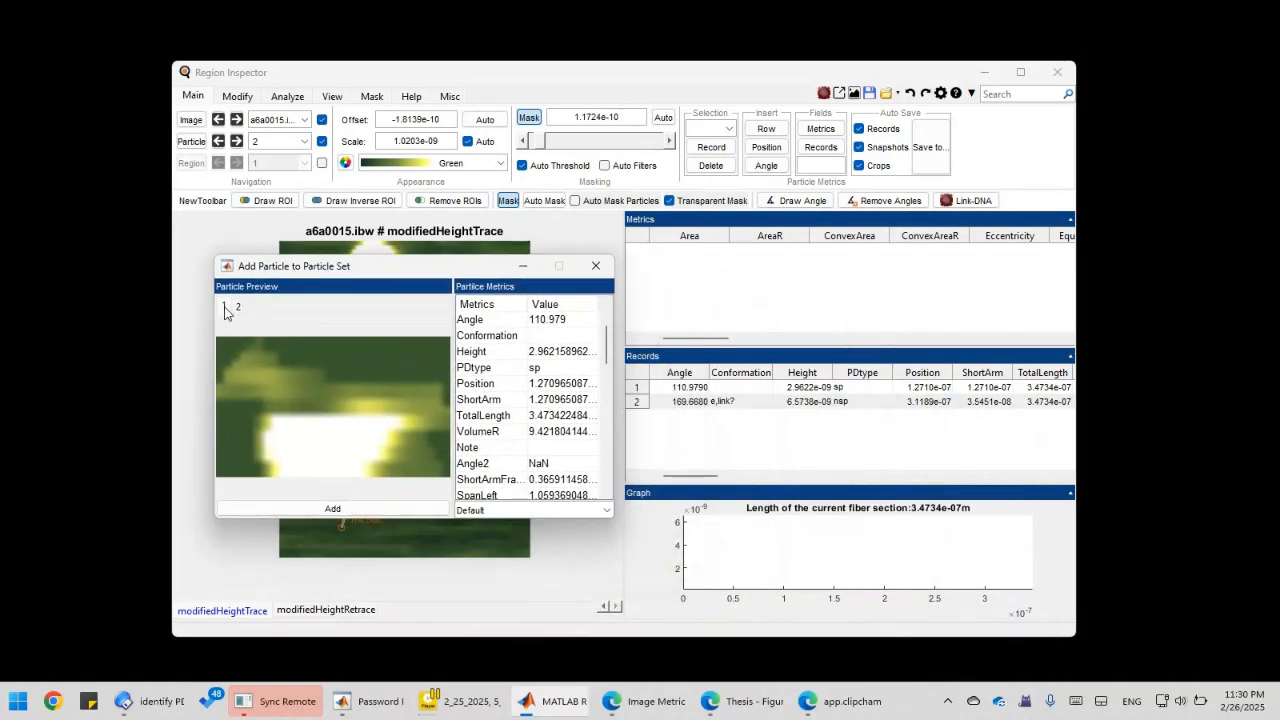
{"action": "left_click_drag", "start_coordinate": [462, 270], "coordinate": [405, 273]}
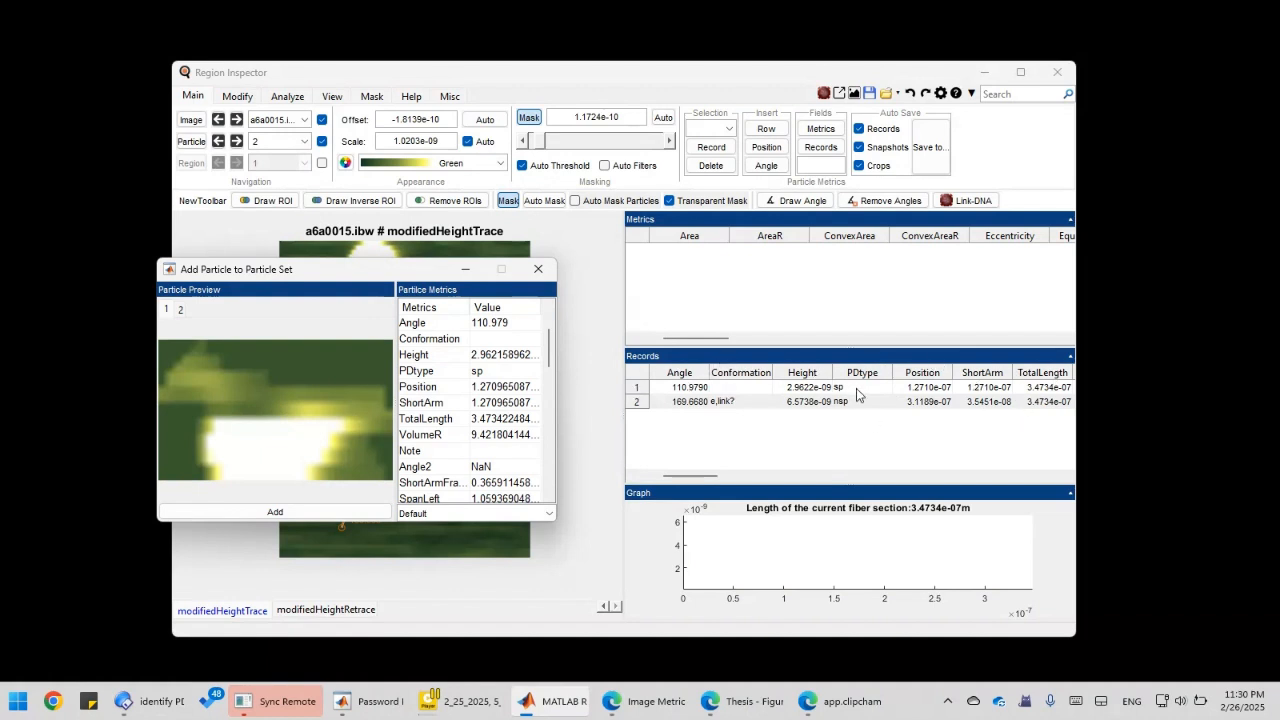
{"action": "left_click", "coordinate": [484, 372]}
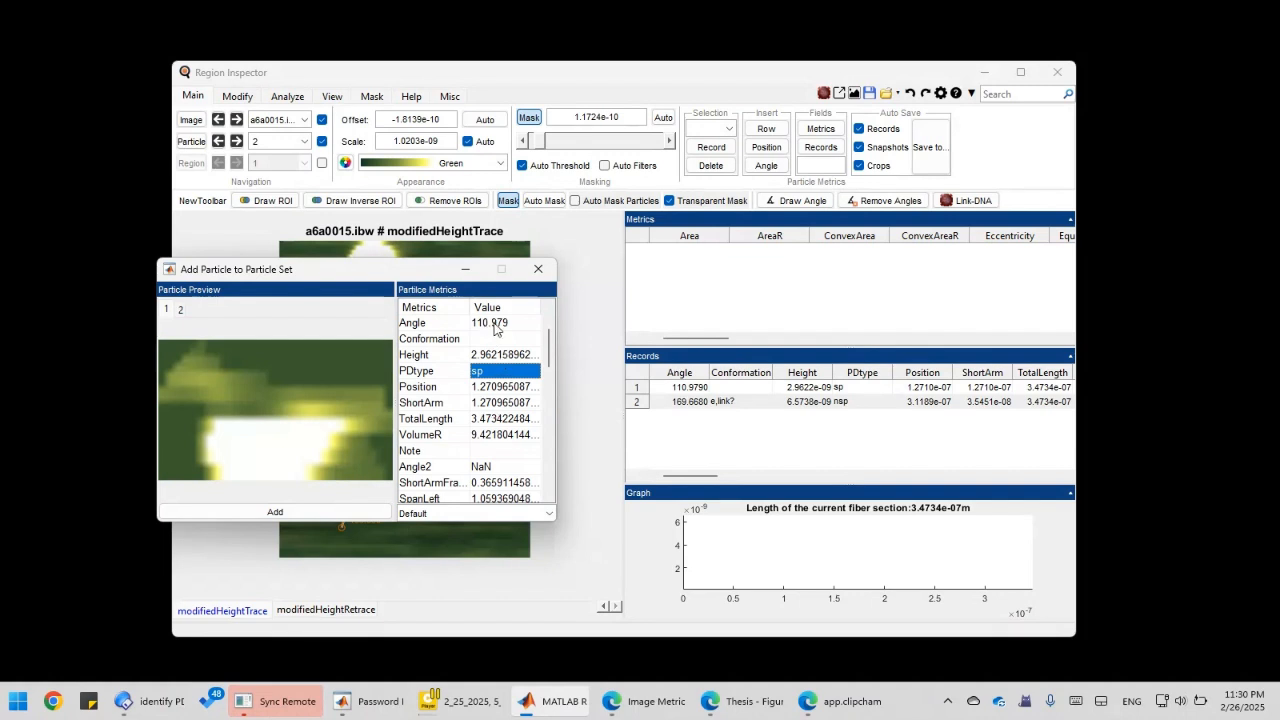
{"action": "left_click", "coordinate": [494, 324]}
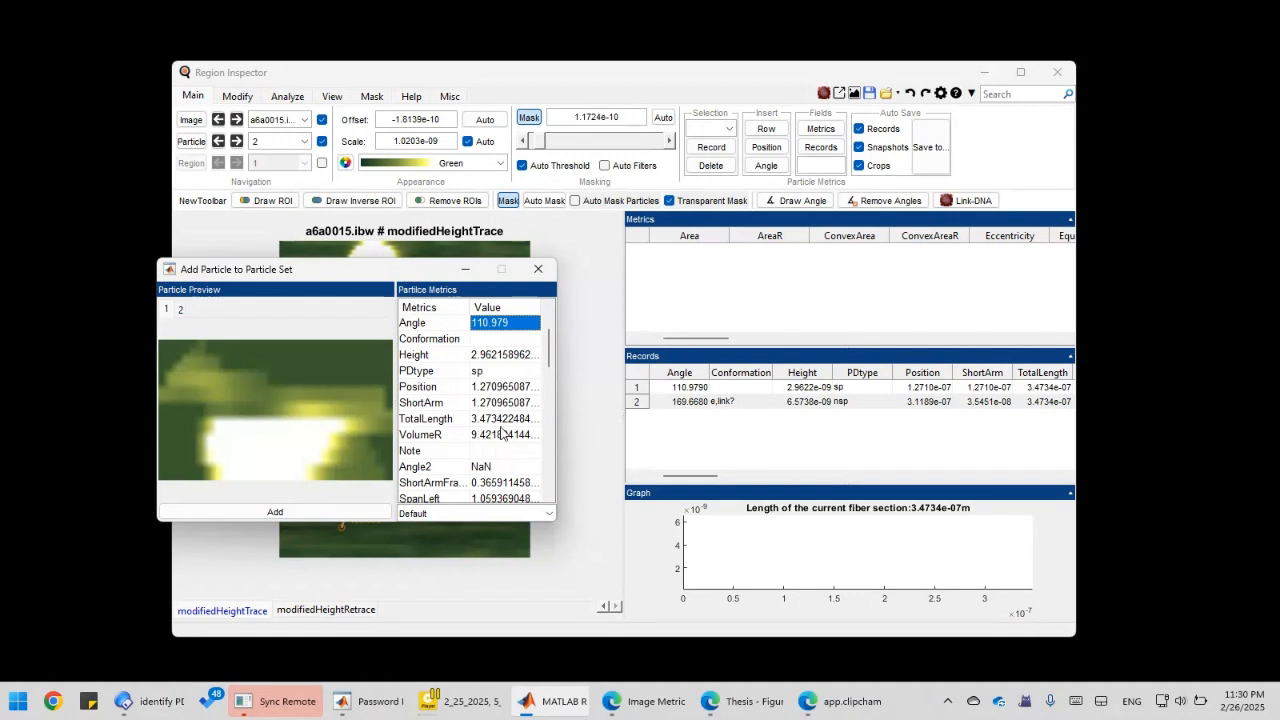
{"action": "left_click_drag", "start_coordinate": [368, 278], "coordinate": [397, 277]}
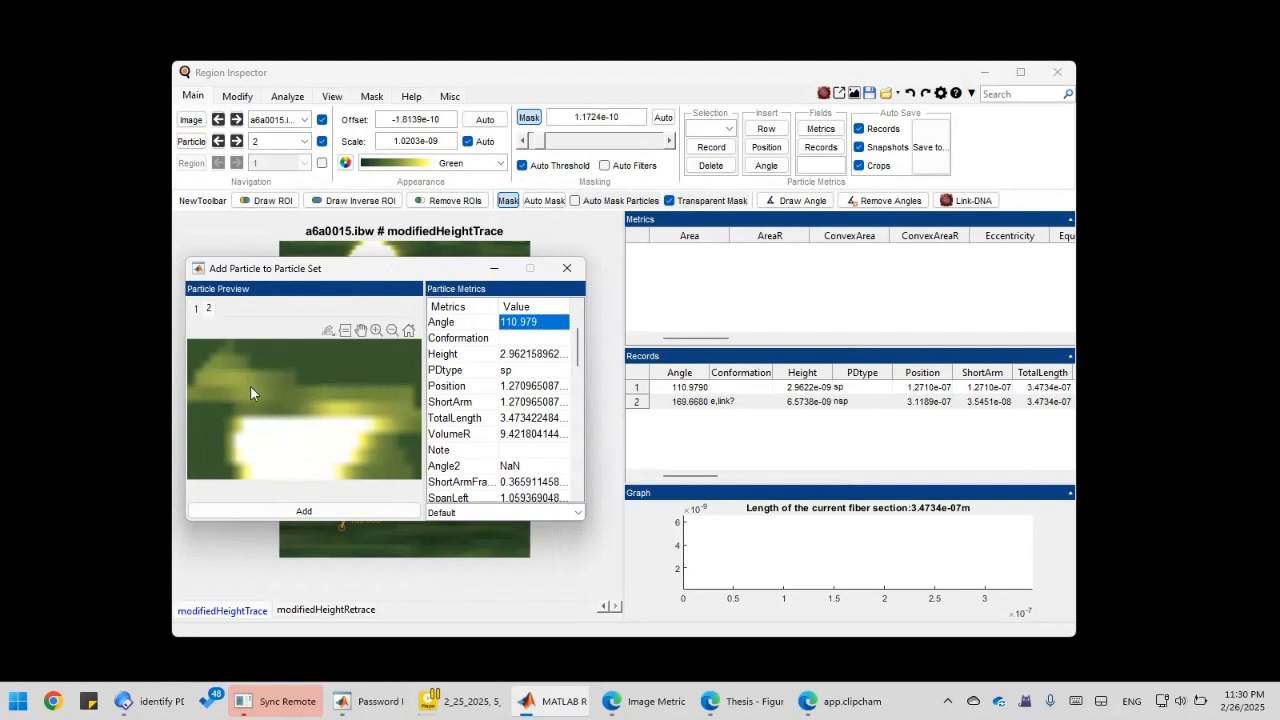
{"action": "left_click_drag", "start_coordinate": [362, 280], "coordinate": [796, 293]}
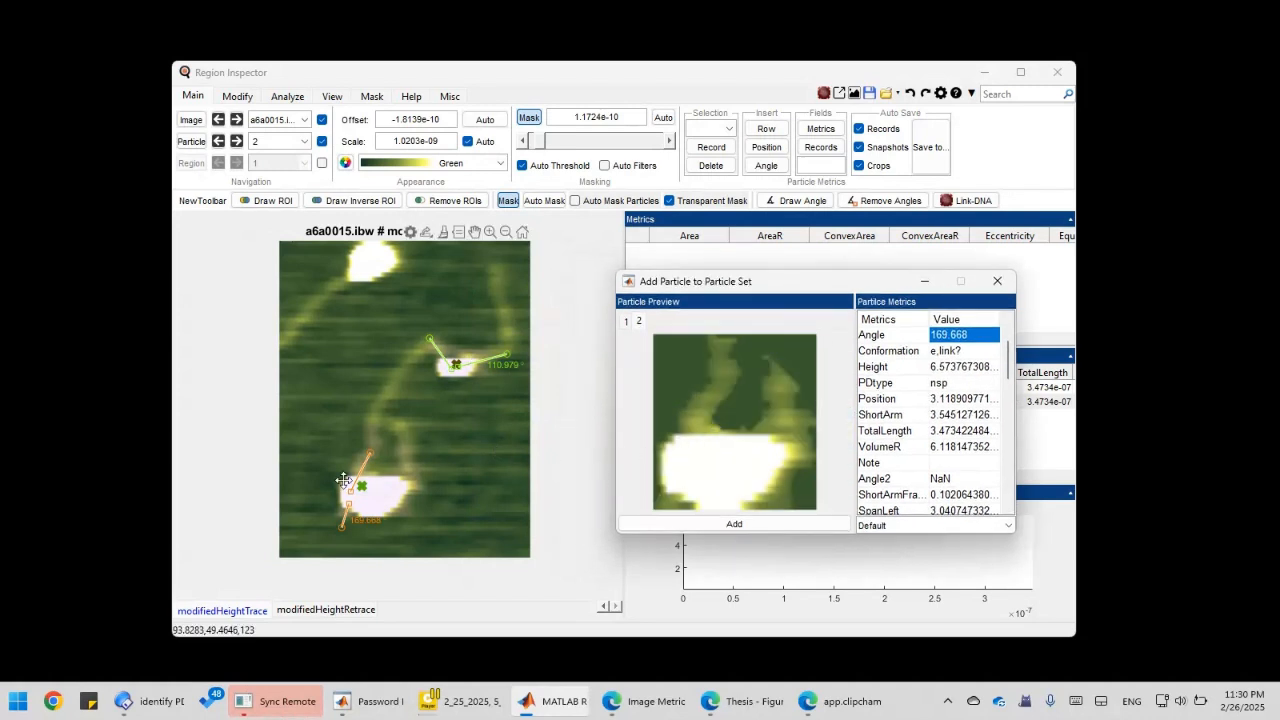
Move the particle-set dialog aside and check particle 2's Conformation (e,link?) and PDtype (nsp) values.
{"action": "left_click_drag", "start_coordinate": [781, 292], "coordinate": [554, 267]}
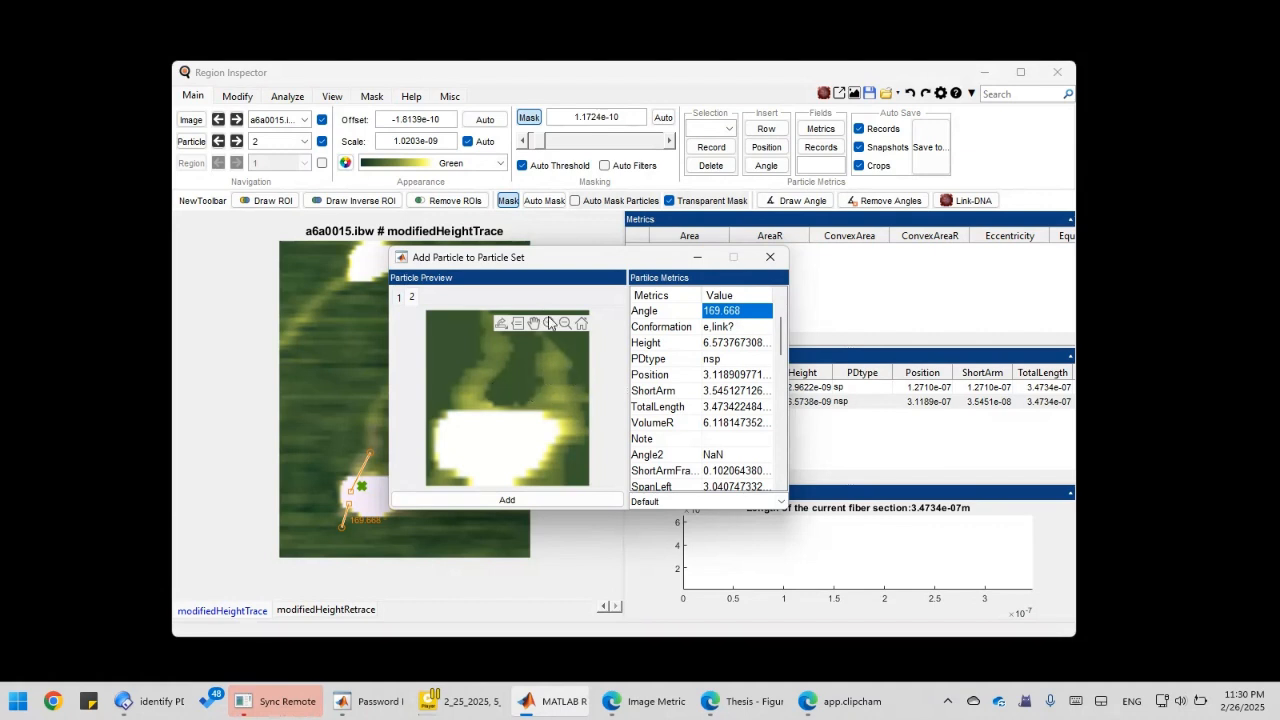
{"action": "left_click_drag", "start_coordinate": [525, 259], "coordinate": [361, 274]}
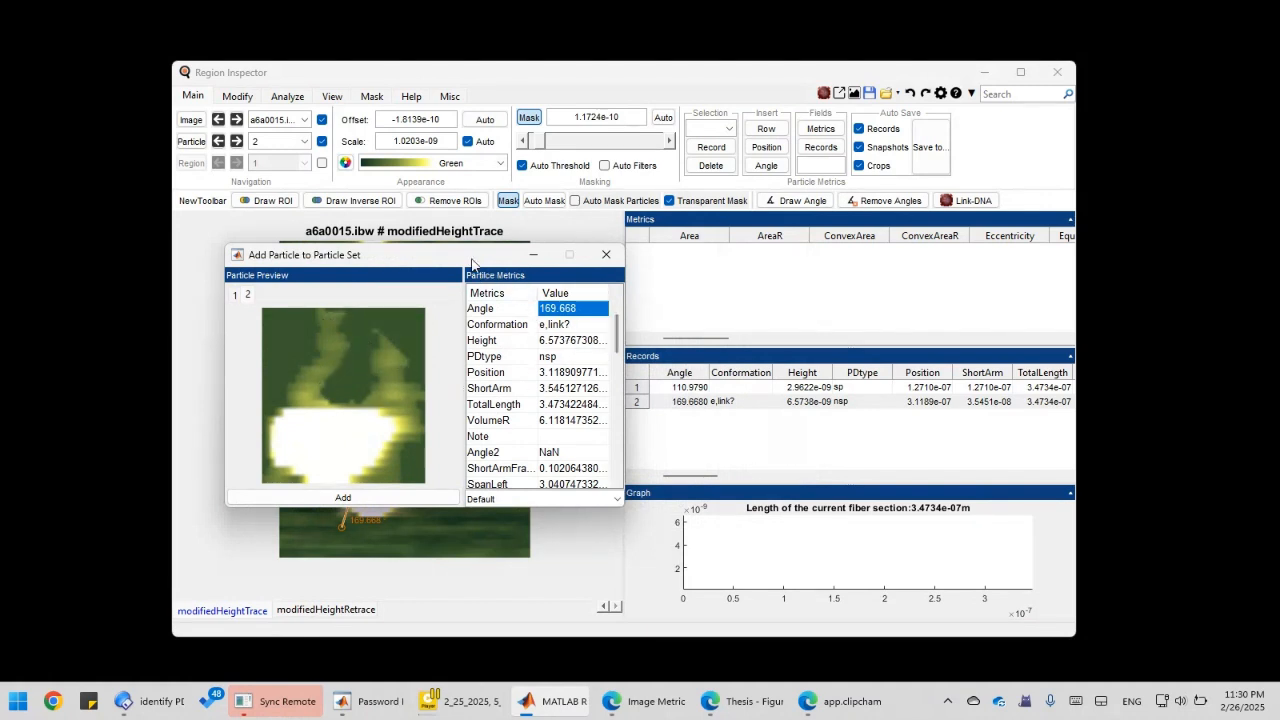
{"action": "left_click_drag", "start_coordinate": [472, 263], "coordinate": [426, 274]}
{"action": "left_click", "coordinate": [510, 336]}
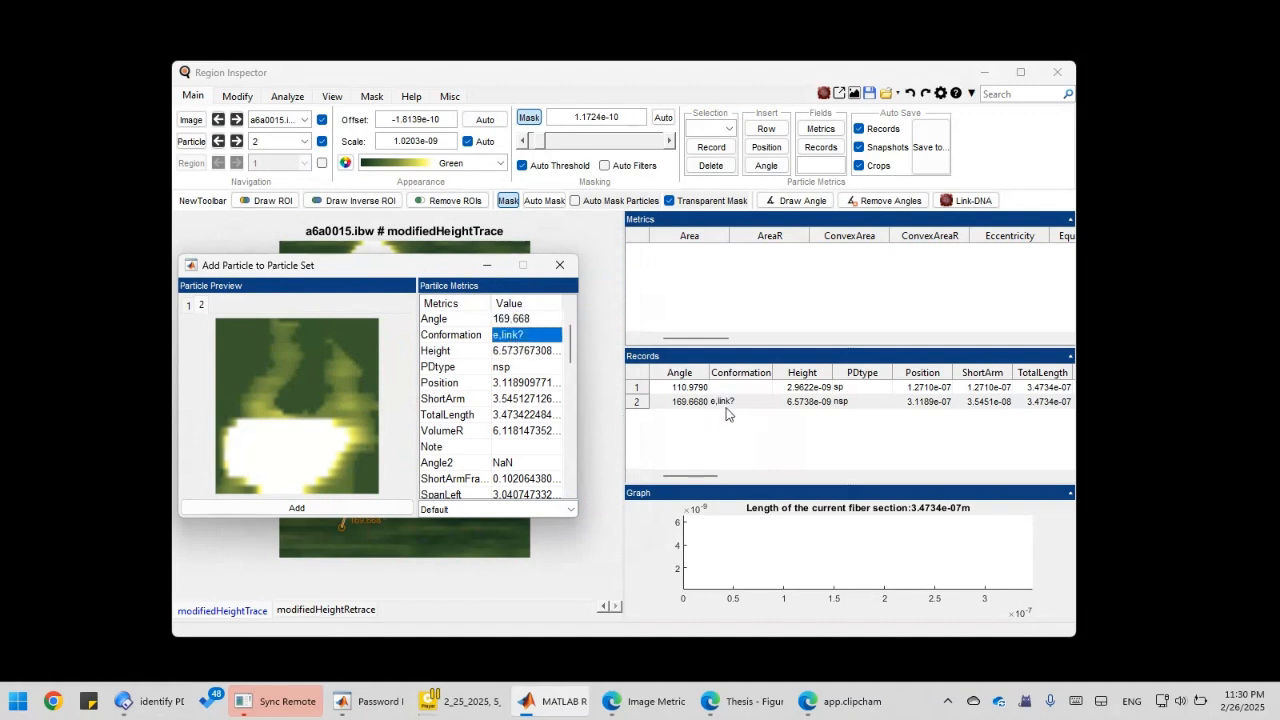
{"action": "left_click", "coordinate": [525, 369]}
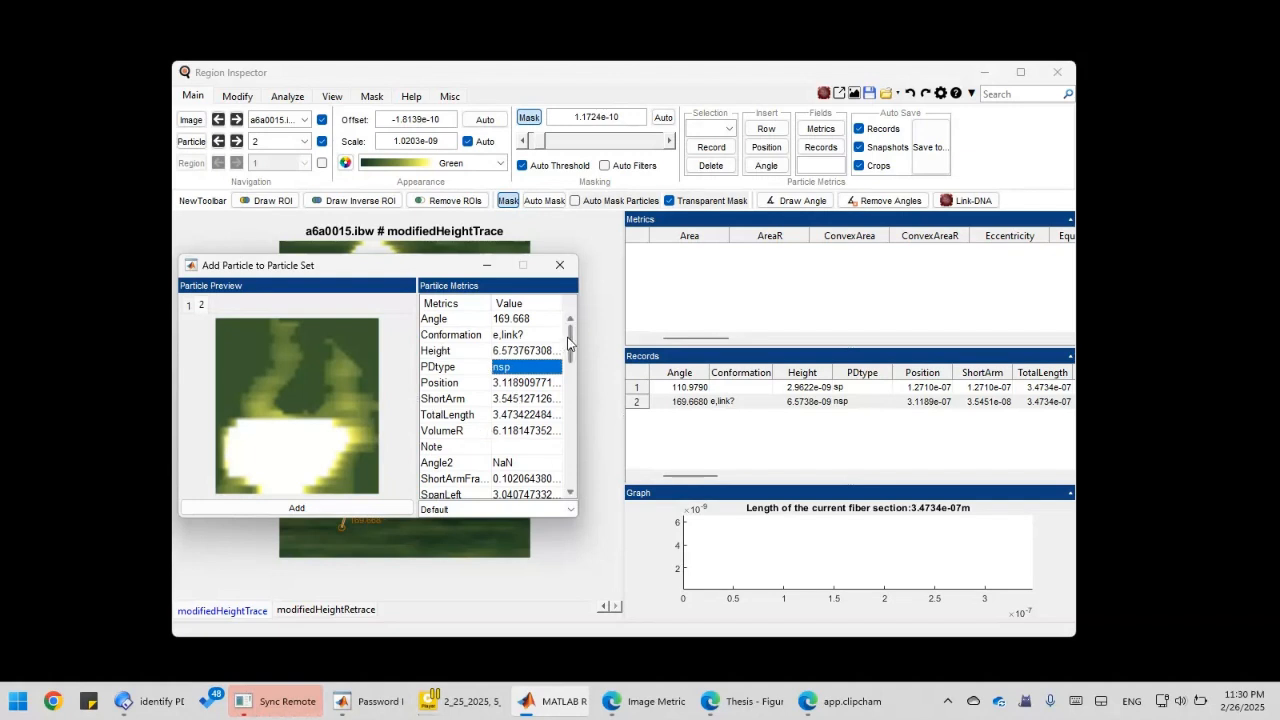
{"action": "mouse_move", "coordinate": [570, 345]}
{"action": "left_mouse_down"}
{"action": "mouse_move", "coordinate": [569, 472]}
{"action": "mouse_move", "coordinate": [567, 337]}
{"action": "left_mouse_up"}
Review particle 2's Position, PDtype, Conformation, ShortArm, TotalLength (3.4734e-07) and empty Note values.
{"action": "left_click", "coordinate": [531, 386]}
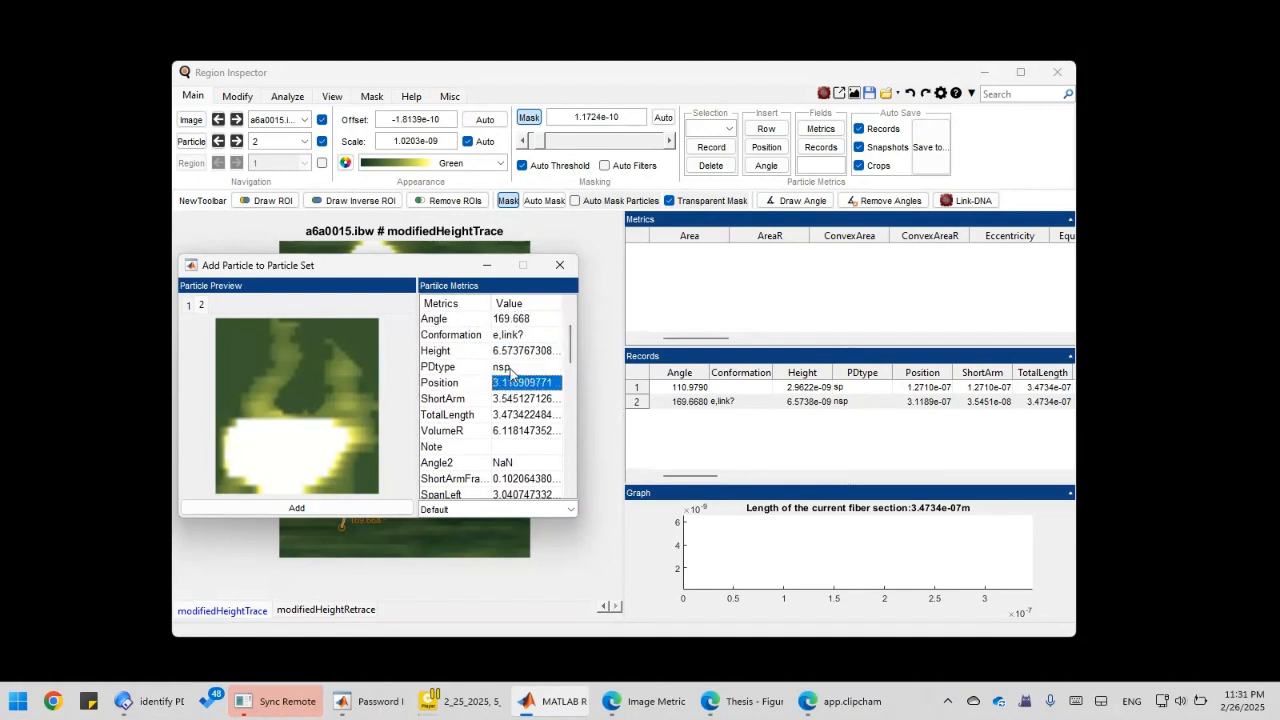
{"action": "left_click", "coordinate": [511, 368]}
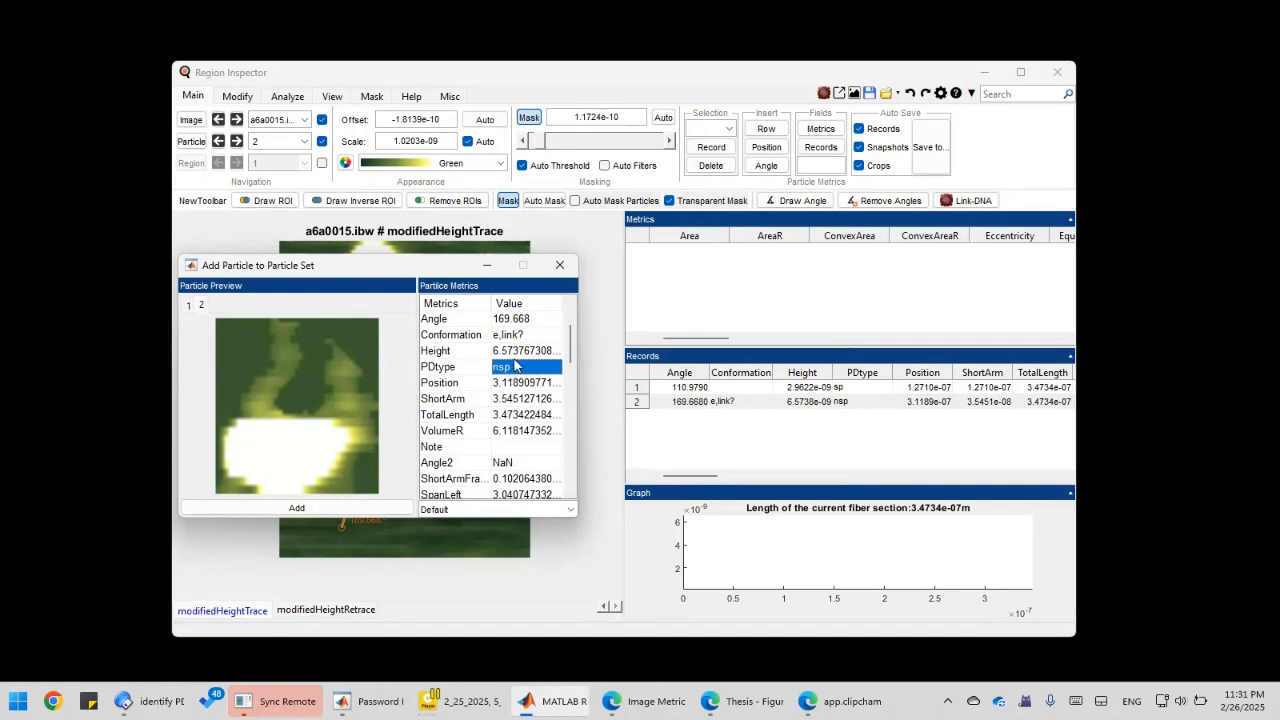
{"action": "left_click", "coordinate": [518, 336]}
{"action": "left_click", "coordinate": [519, 400]}
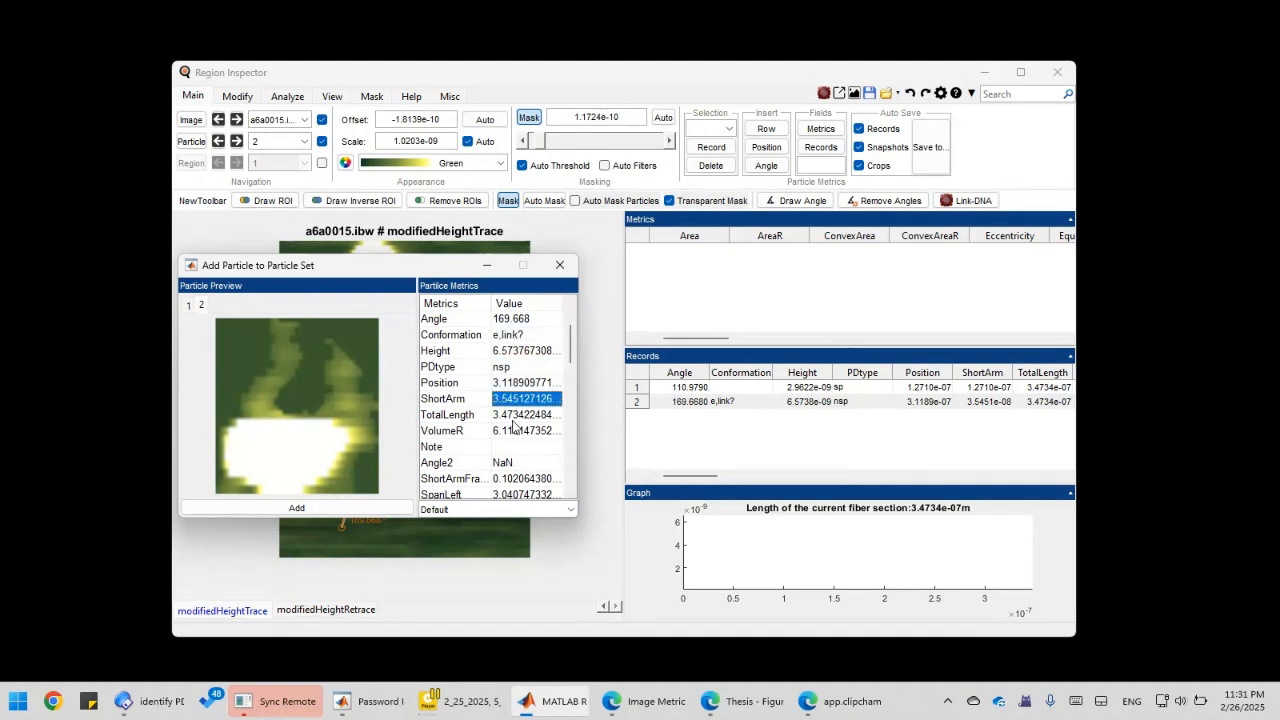
{"action": "left_click", "coordinate": [518, 414]}
{"action": "left_click", "coordinate": [518, 447]}
Check particle 2's Height (6.5737e-09) and bring up the list of particle sets.
{"action": "mouse_move", "coordinate": [429, 277]}
{"action": "left_mouse_down"}
{"action": "mouse_move", "coordinate": [417, 274]}
{"action": "mouse_move", "coordinate": [503, 314]}
{"action": "mouse_move", "coordinate": [386, 290]}
{"action": "mouse_move", "coordinate": [475, 264]}
{"action": "mouse_move", "coordinate": [493, 283]}
{"action": "mouse_move", "coordinate": [410, 300]}
{"action": "mouse_move", "coordinate": [466, 272]}
{"action": "mouse_move", "coordinate": [428, 273]}
{"action": "left_mouse_up"}
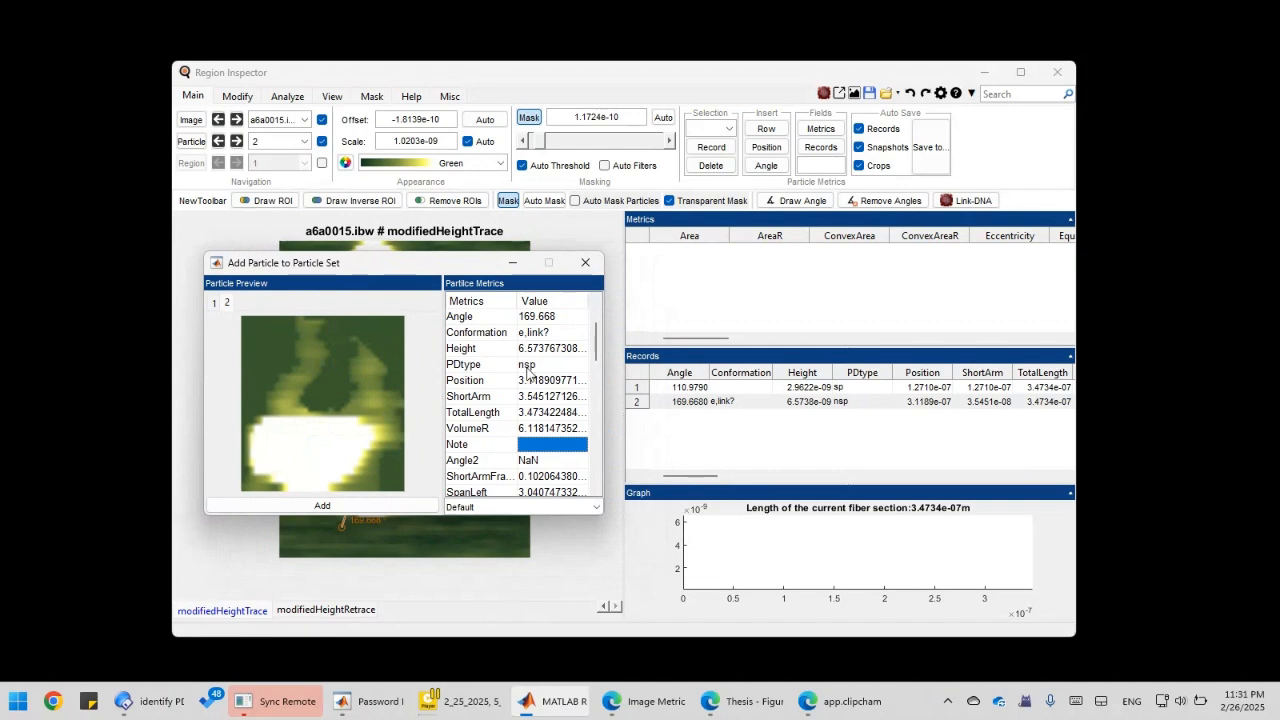
{"action": "left_click", "coordinate": [552, 365]}
{"action": "left_click", "coordinate": [540, 347]}
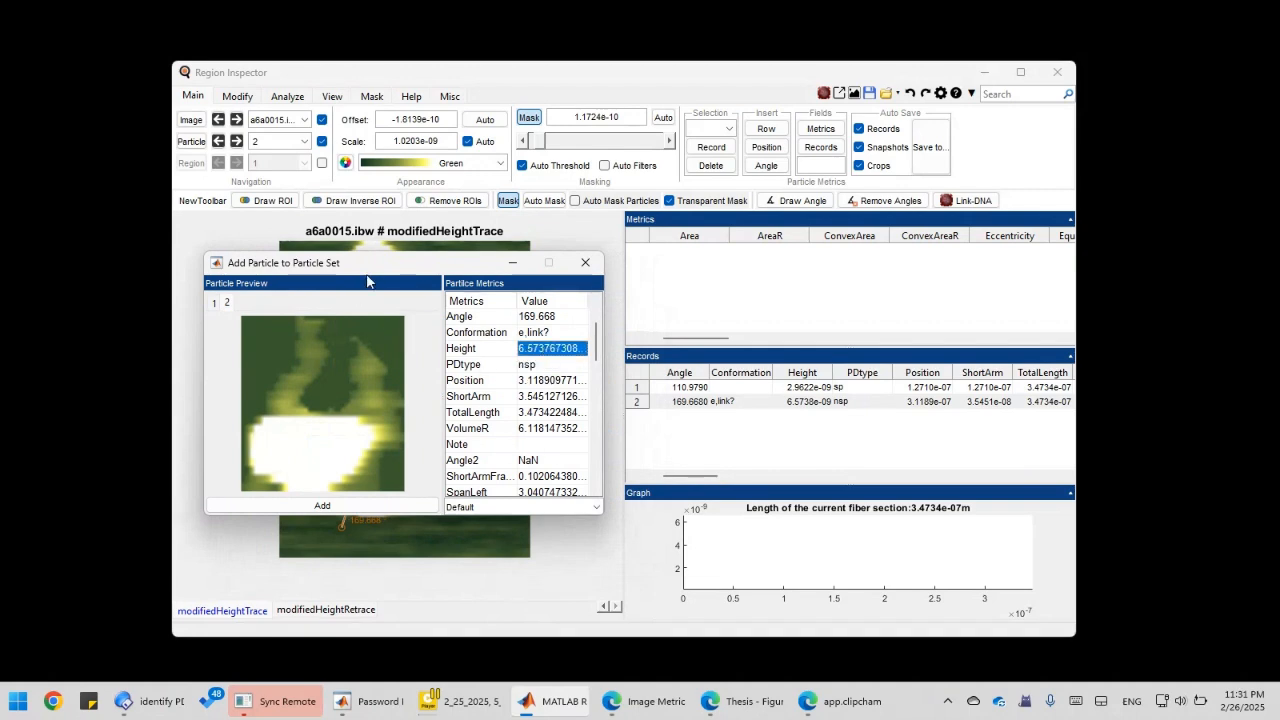
{"action": "mouse_move", "coordinate": [370, 263]}
{"action": "left_mouse_down"}
{"action": "mouse_move", "coordinate": [489, 254]}
{"action": "mouse_move", "coordinate": [374, 253]}
{"action": "left_mouse_up"}
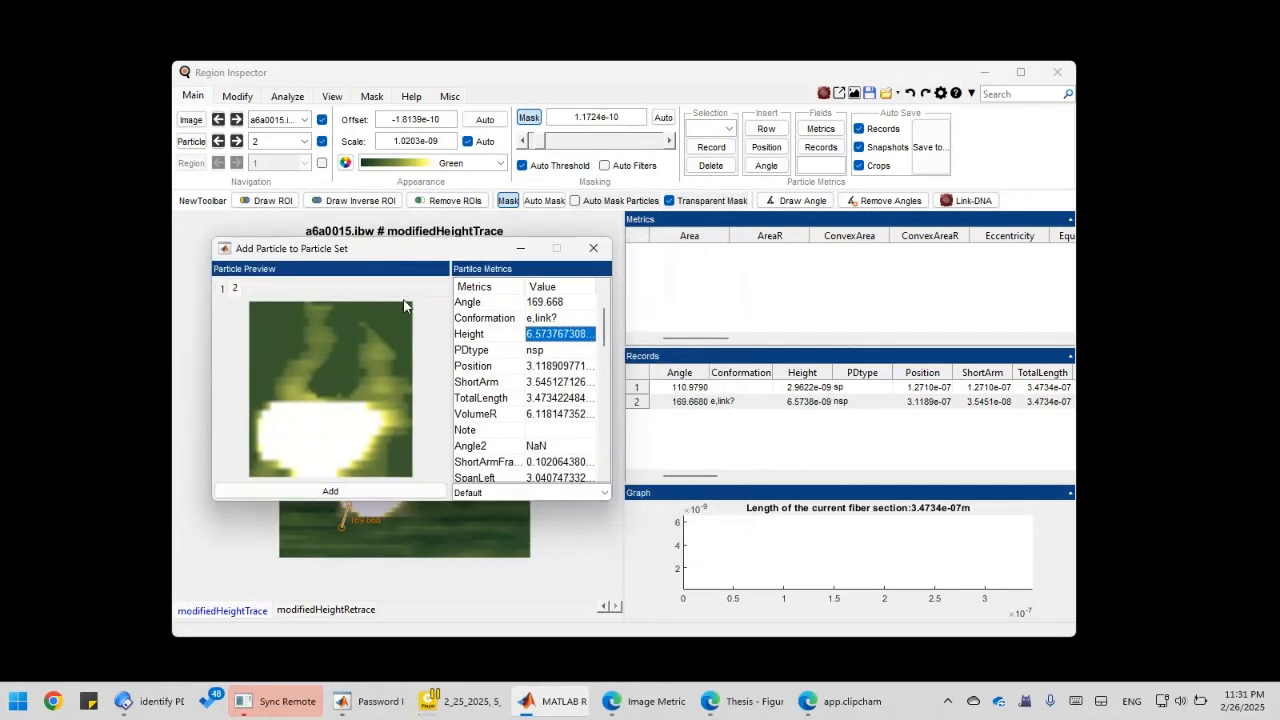
{"action": "left_click", "coordinate": [492, 492]}
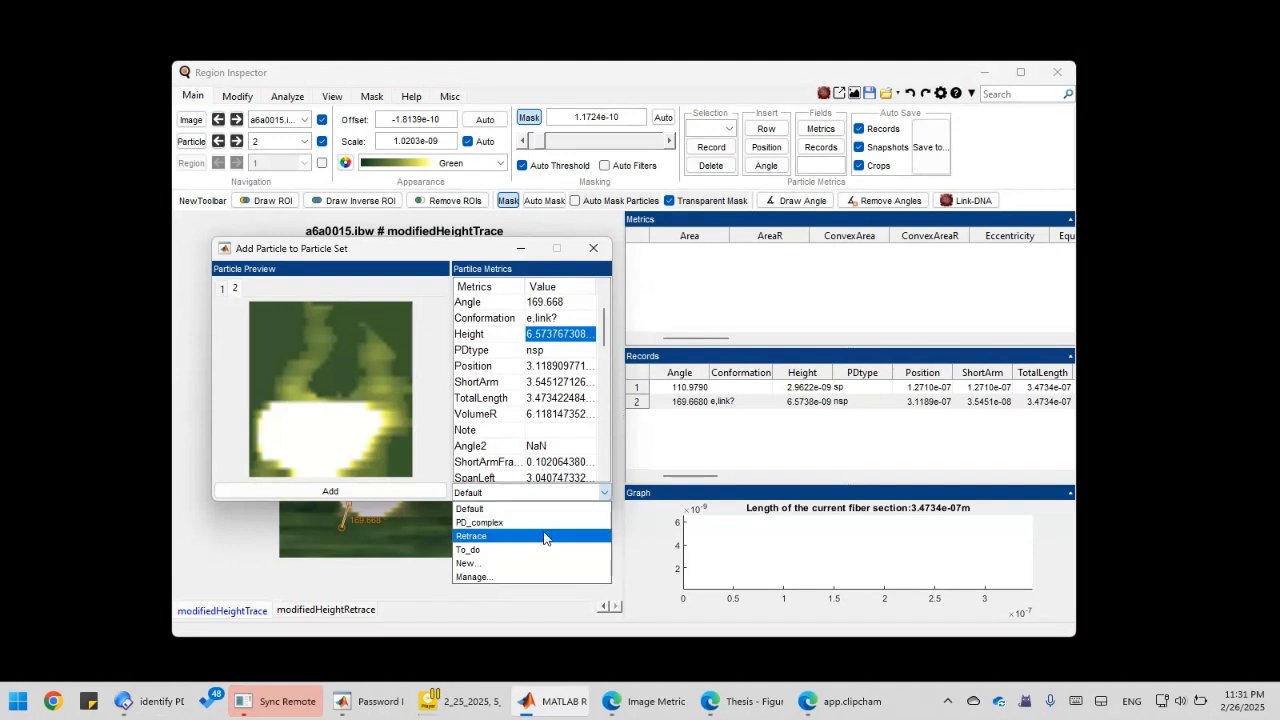
Assign particle 2 to the PD_complex set and close the add-particle dialog.
{"action": "left_click", "coordinate": [489, 523]}
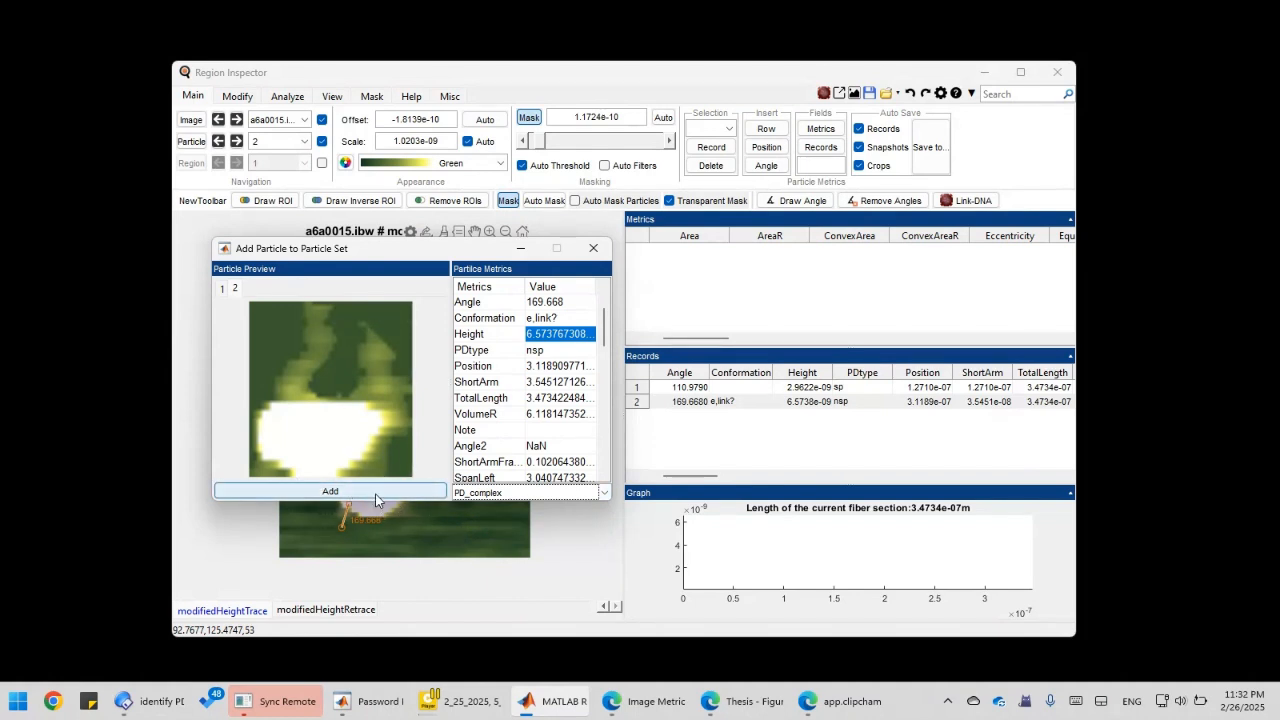
{"action": "left_click", "coordinate": [592, 250]}
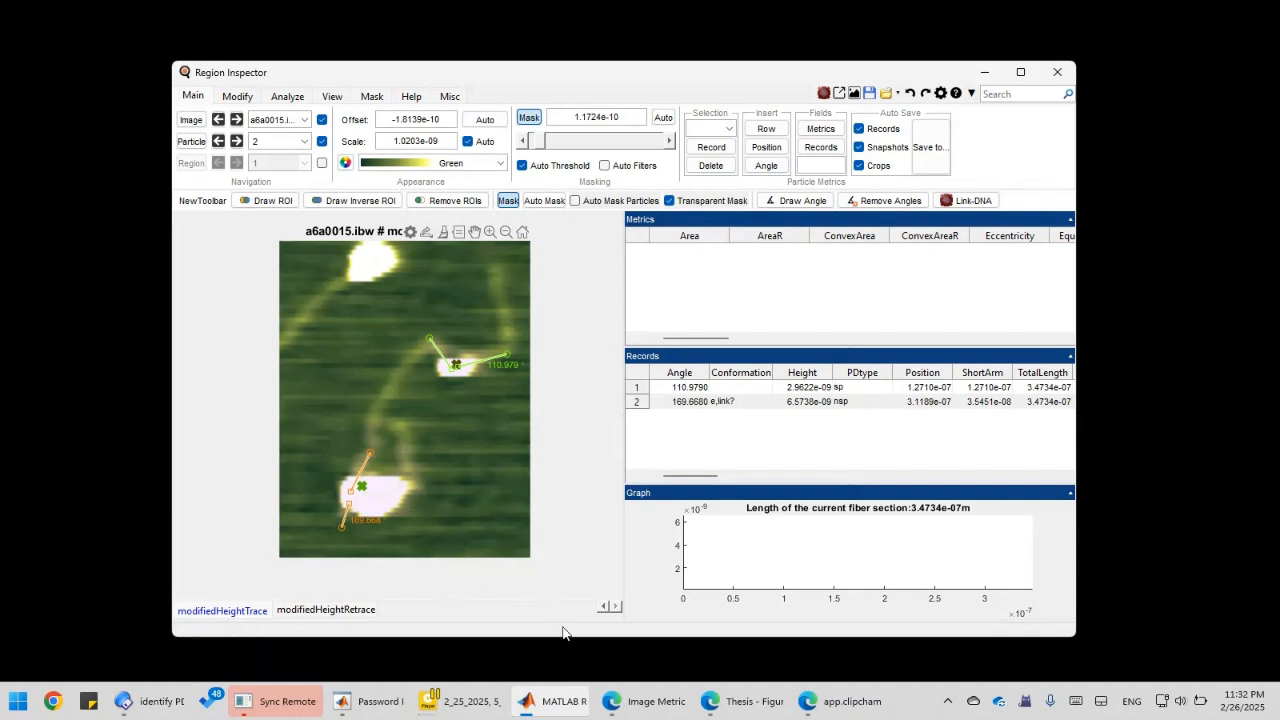
Show the PD_complex set's results in Image Processor, with 108 numbered masked particles.
{"action": "mouse_move", "coordinate": [533, 700]}
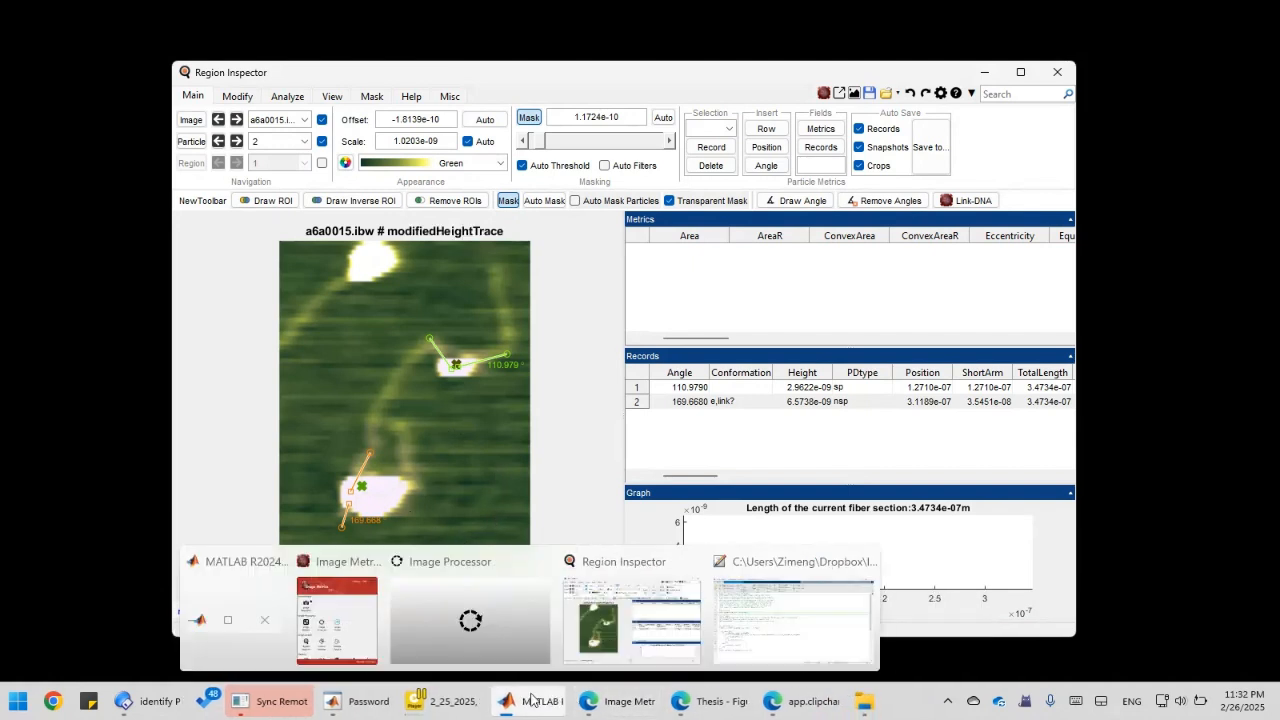
{"action": "left_click", "coordinate": [503, 632]}
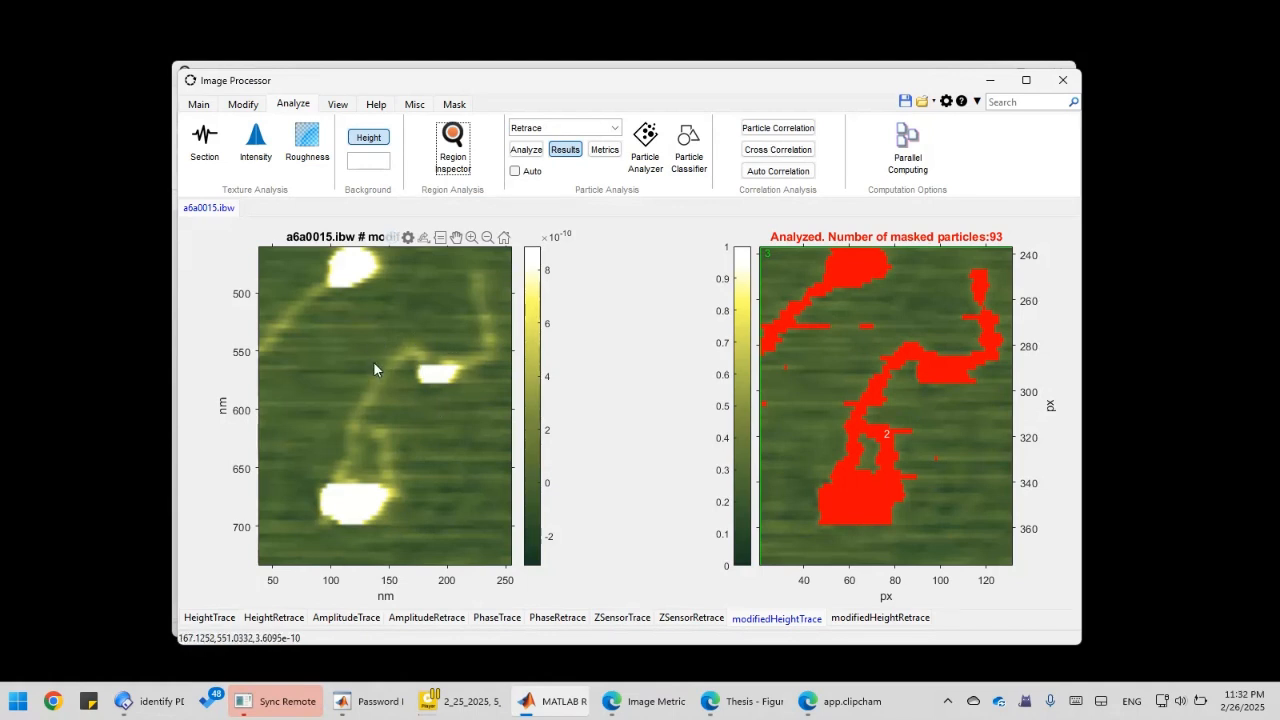
{"action": "left_click", "coordinate": [560, 131]}
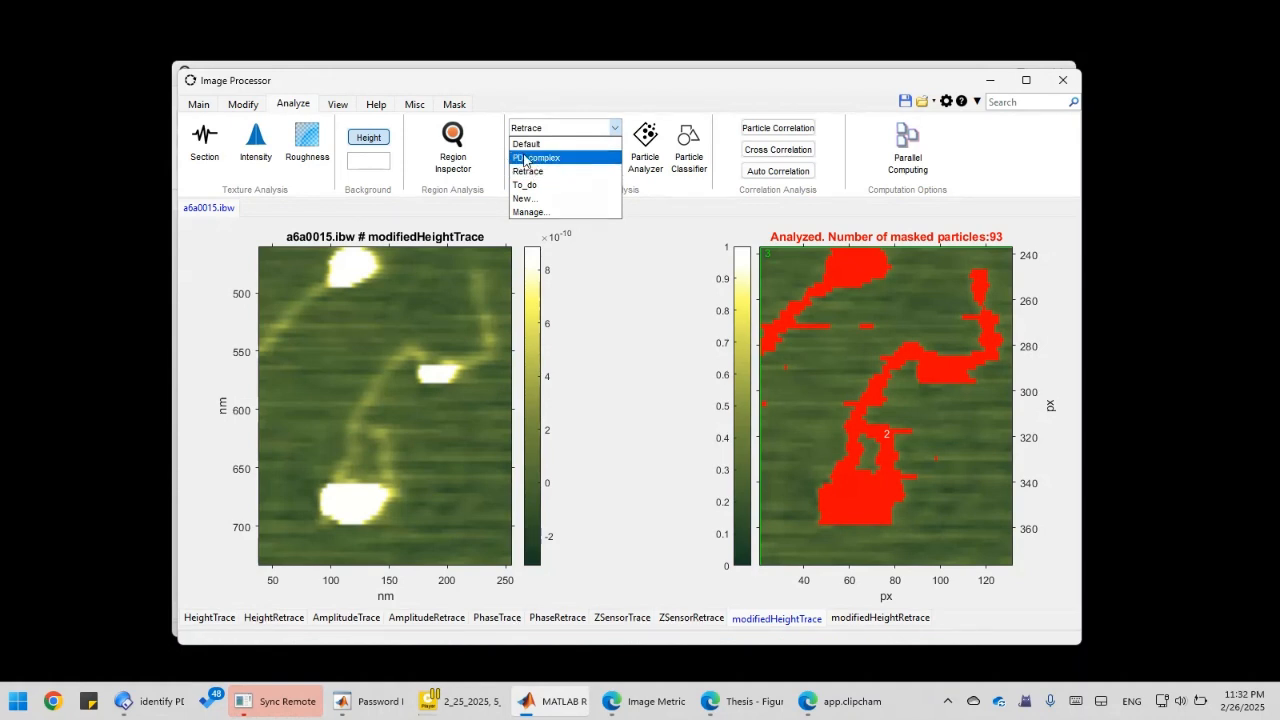
{"action": "left_click", "coordinate": [545, 158]}
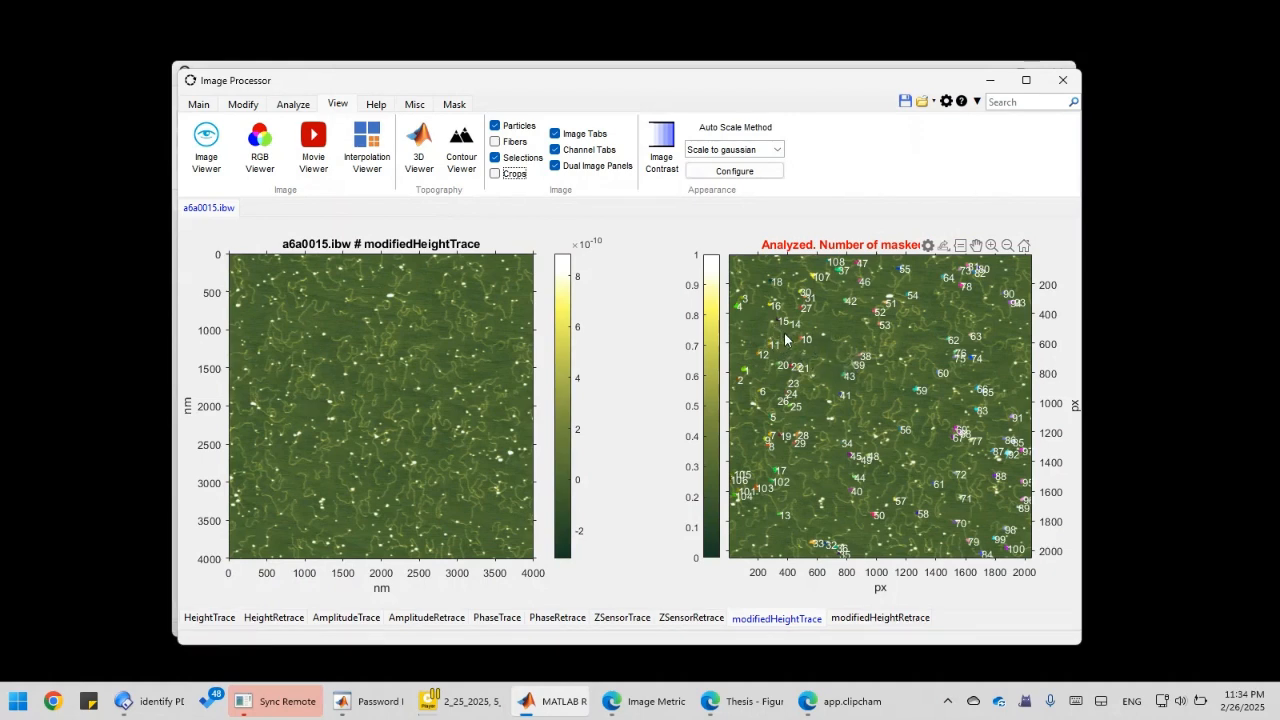
Zoom into the linked images, switch to modifiedHeightRetrace, and pan to a neighbouring area.
{"action": "scroll", "coordinate": [832, 376], "scroll_direction": "up", "scroll_amount": 1}
{"action": "scroll", "coordinate": [832, 376], "scroll_direction": "up", "scroll_amount": 3}
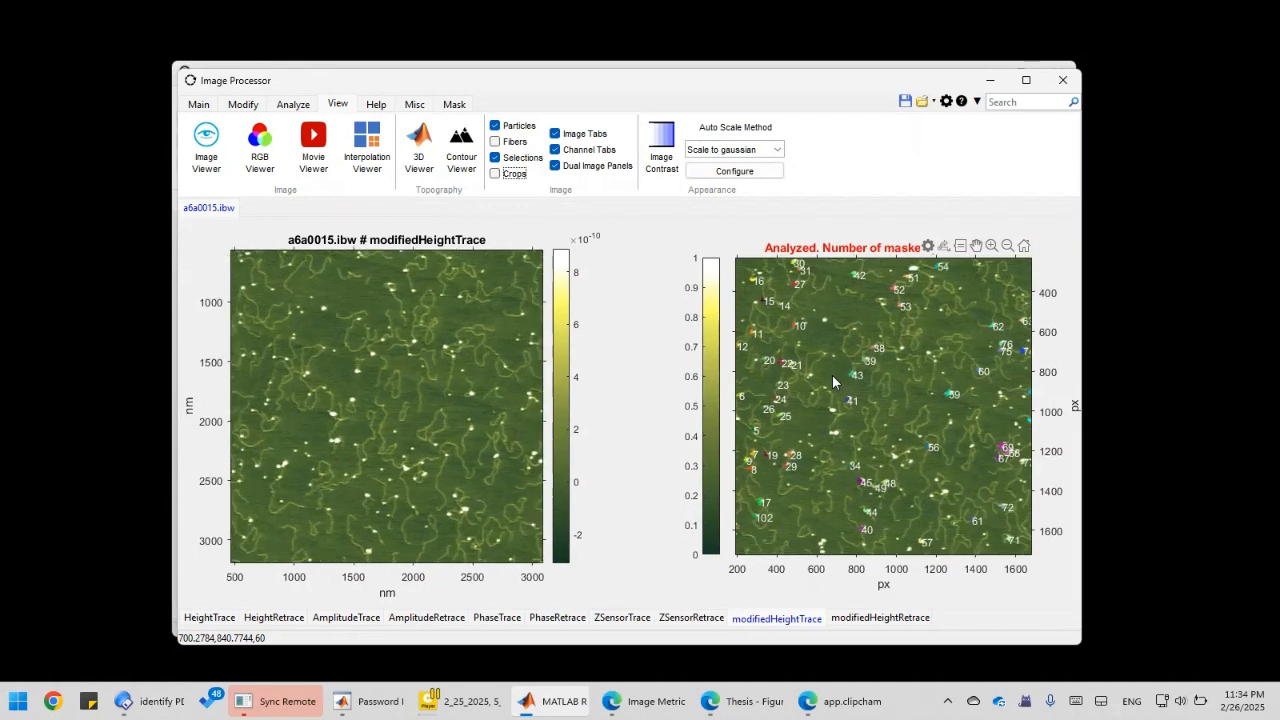
{"action": "scroll", "coordinate": [832, 375], "scroll_direction": "up", "scroll_amount": 1}
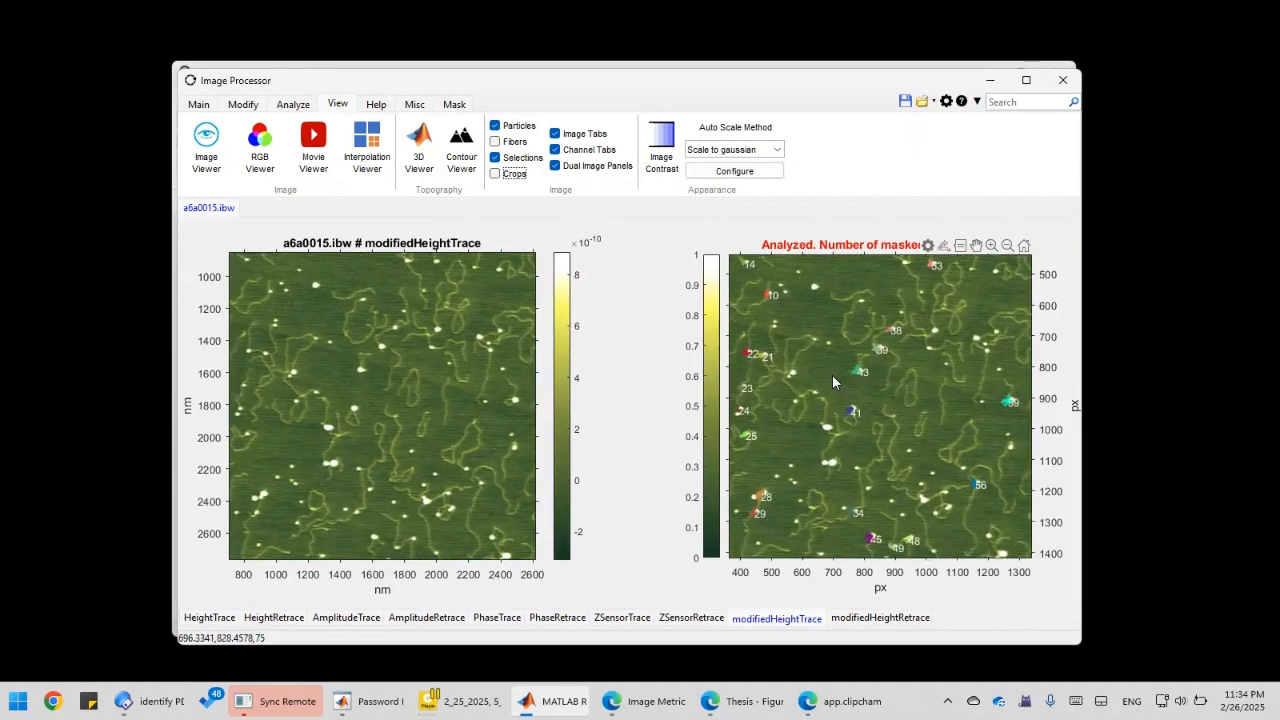
{"action": "scroll", "coordinate": [832, 380], "scroll_direction": "up", "scroll_amount": 3}
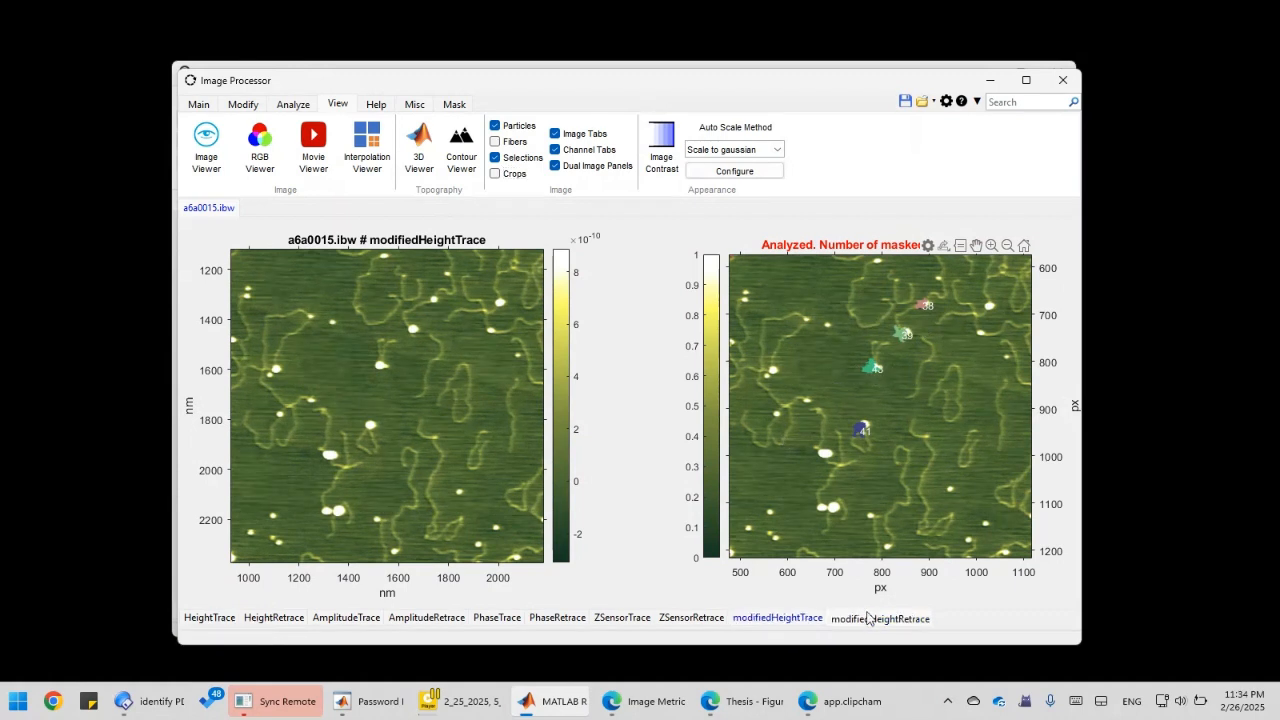
{"action": "left_click", "coordinate": [868, 618]}
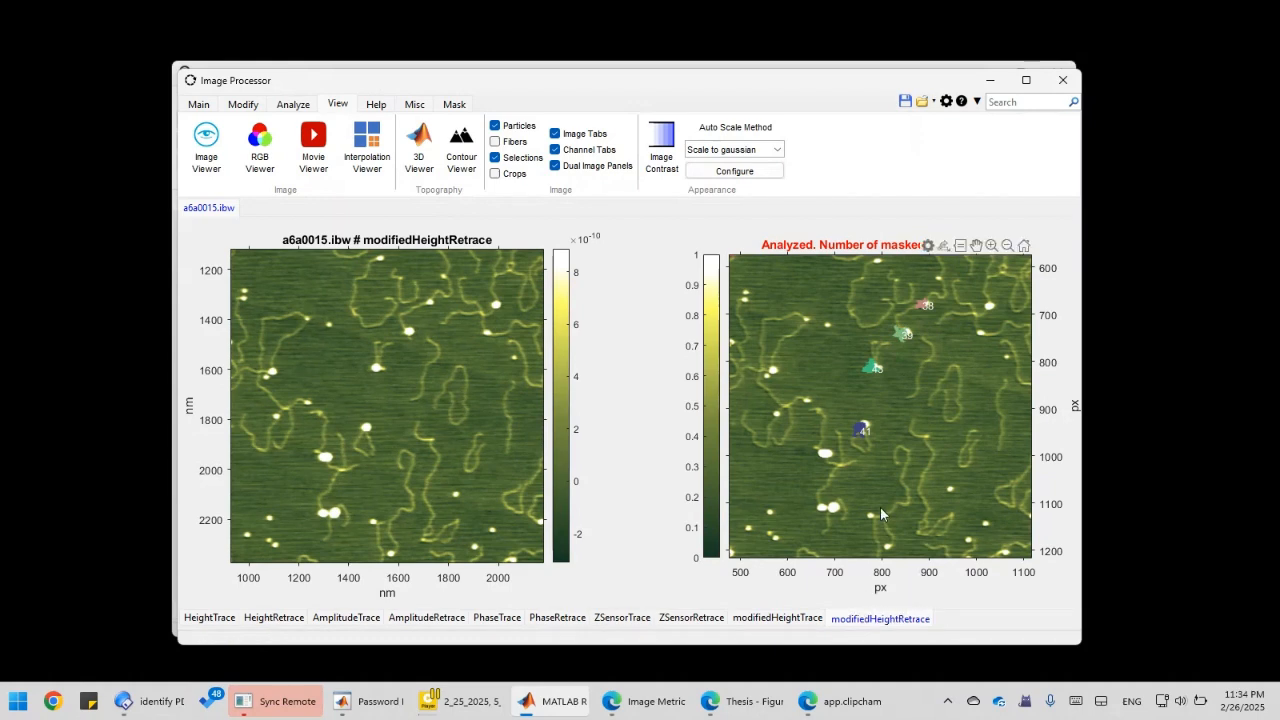
{"action": "left_click_drag", "start_coordinate": [880, 513], "coordinate": [881, 476]}
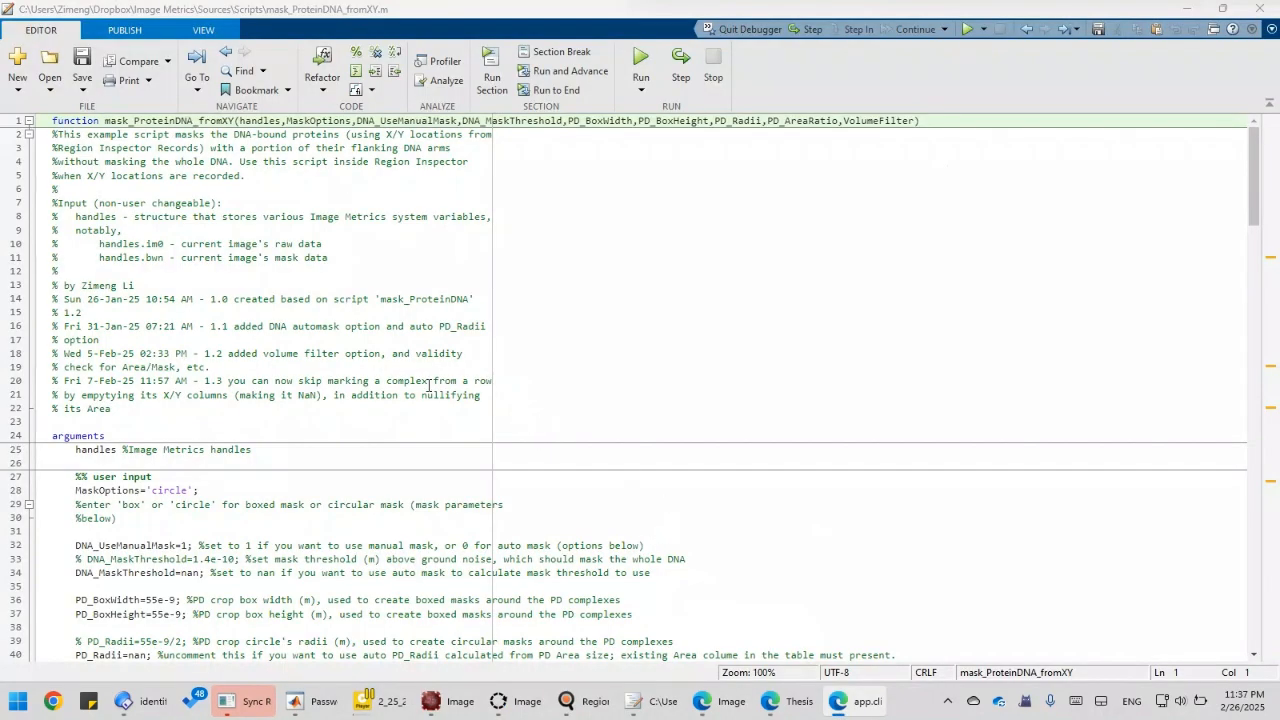
Scroll mask_ProteinDNA_fromXY.m to its user inputs and place the caret on MaskOptions='circle'.
{"action": "scroll", "coordinate": [429, 385], "scroll_direction": "down", "scroll_amount": 6}
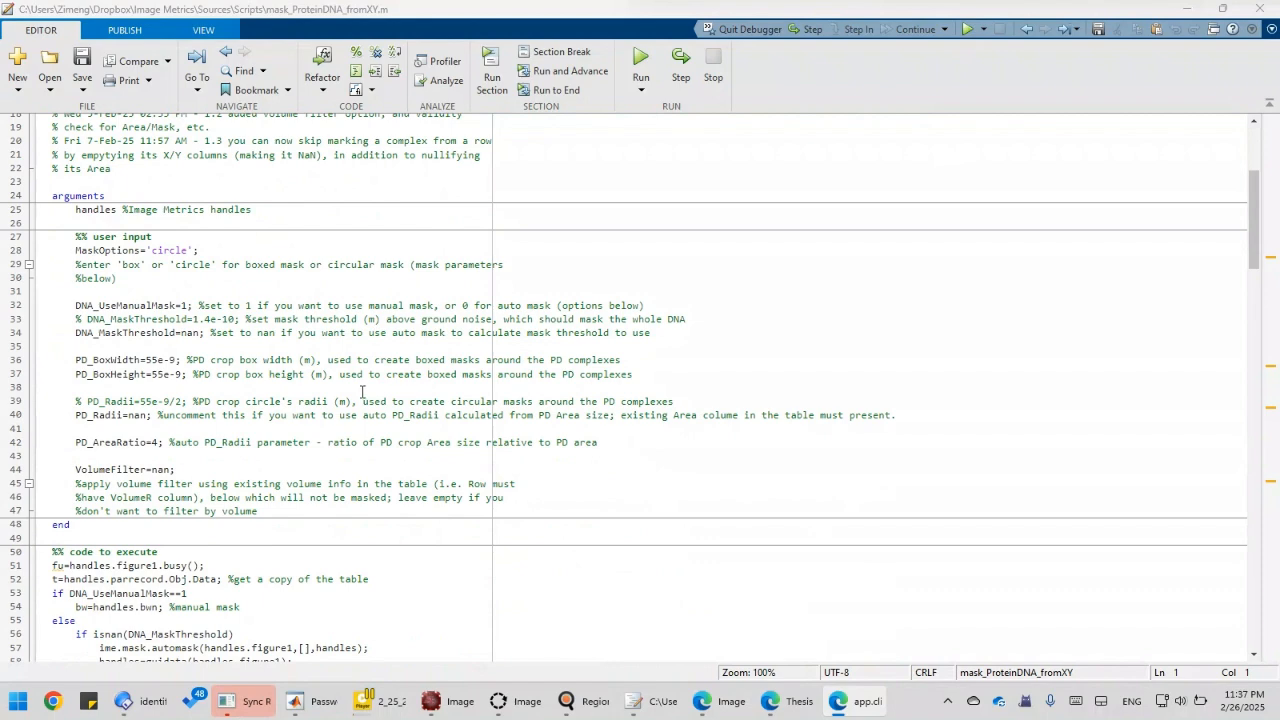
{"action": "scroll", "coordinate": [229, 334], "scroll_direction": "up", "scroll_amount": 6}
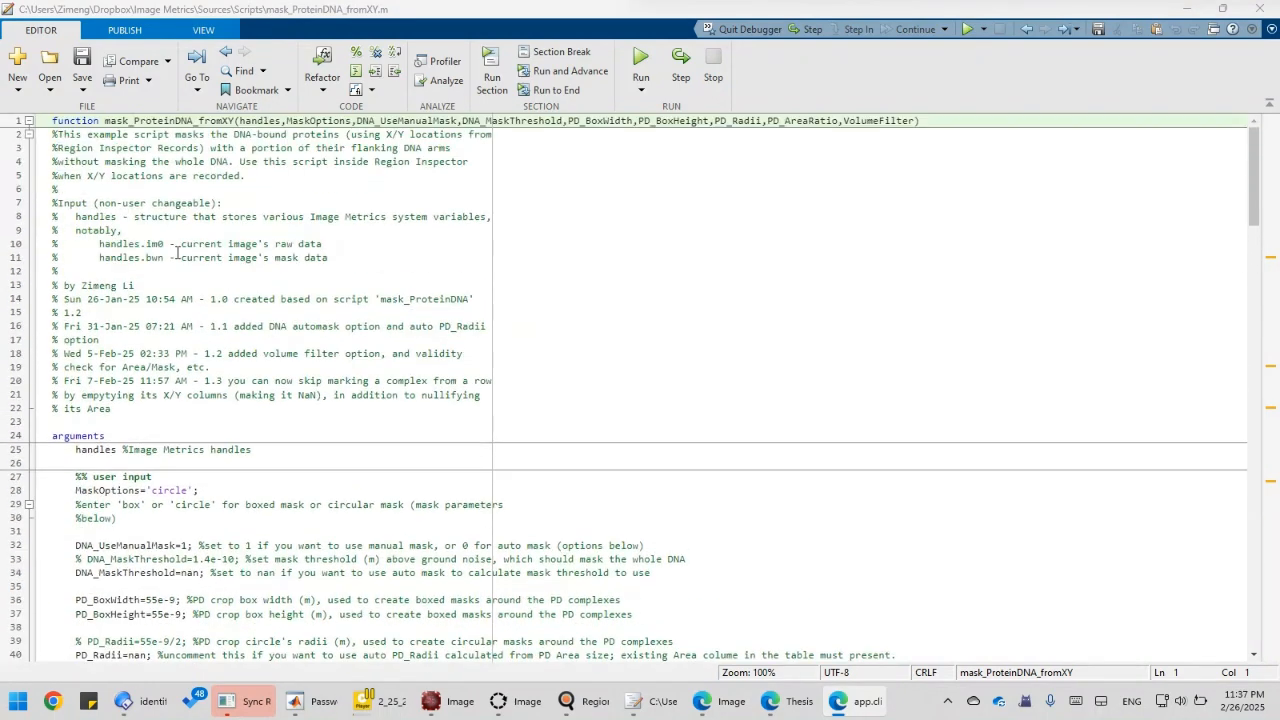
{"action": "triple_click", "coordinate": [135, 121]}
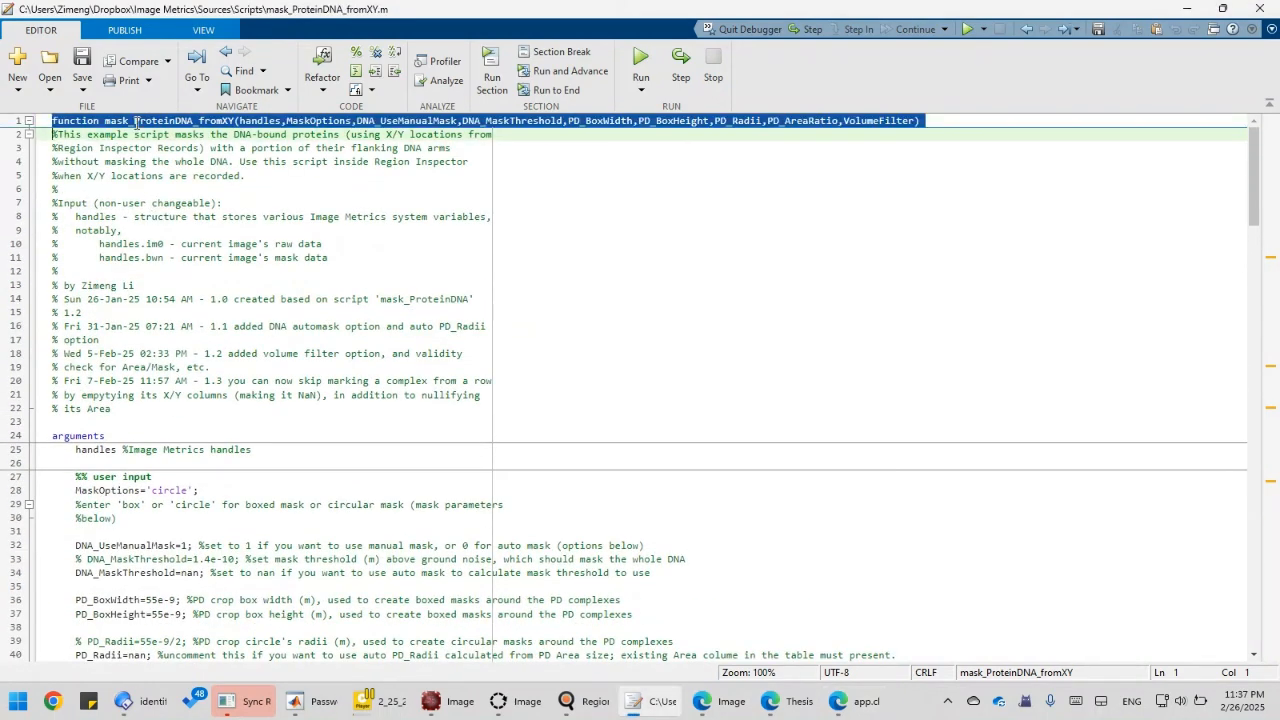
{"action": "left_click", "coordinate": [200, 177]}
{"action": "scroll", "coordinate": [240, 320], "scroll_direction": "down", "scroll_amount": 6}
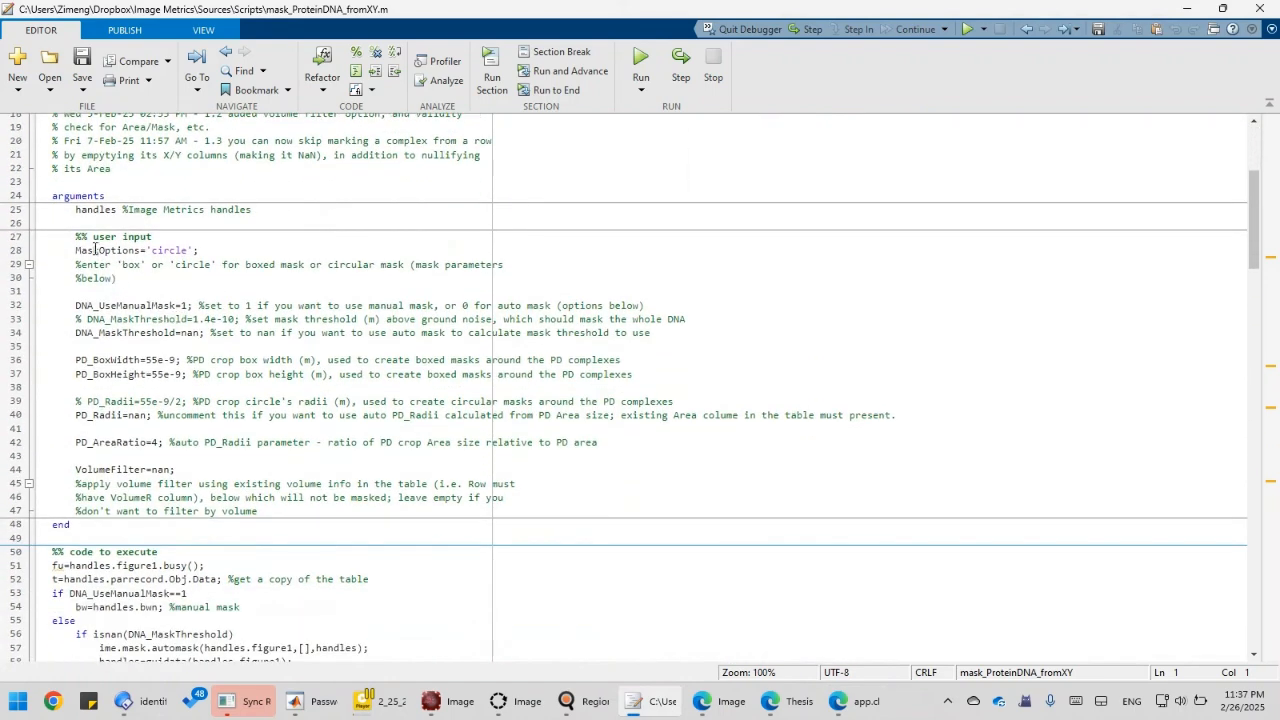
{"action": "left_click", "coordinate": [115, 251]}
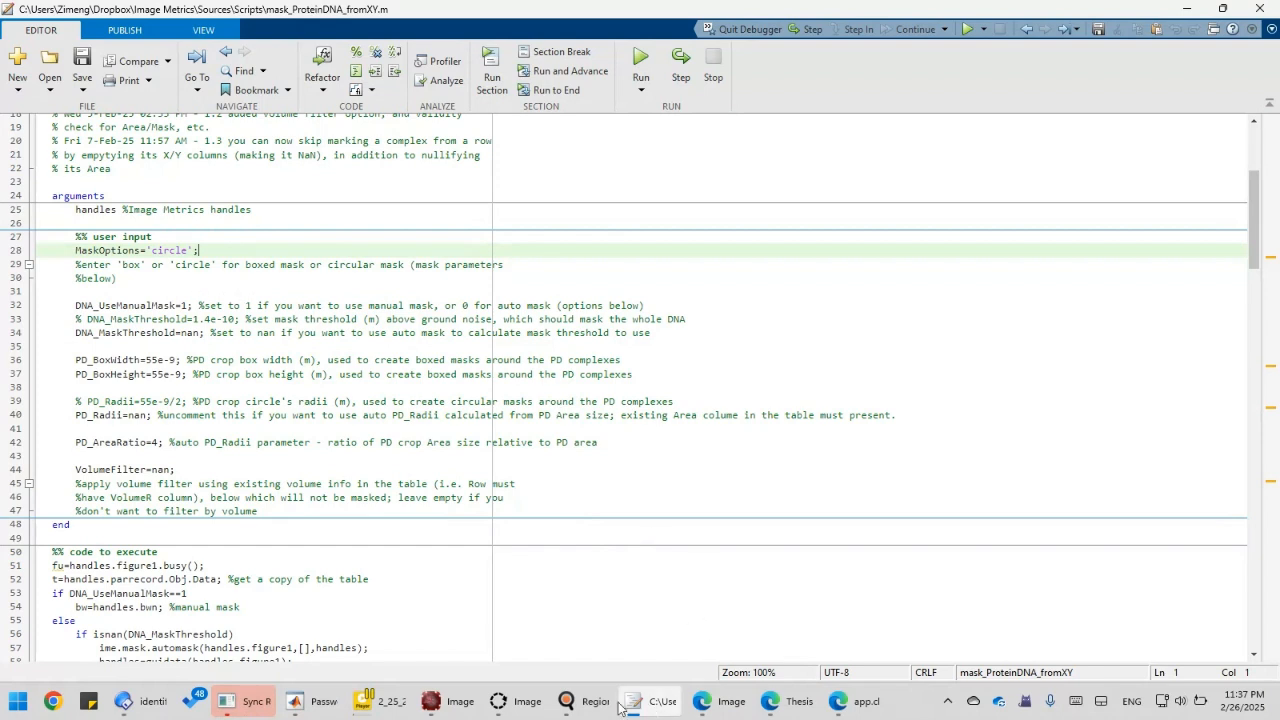
Run mask_ProteinDNA_fromXY on the recorded particles, view particle 2, and return to the script.
{"action": "mouse_move", "coordinate": [584, 705]}
{"action": "left_click", "coordinate": [648, 640]}
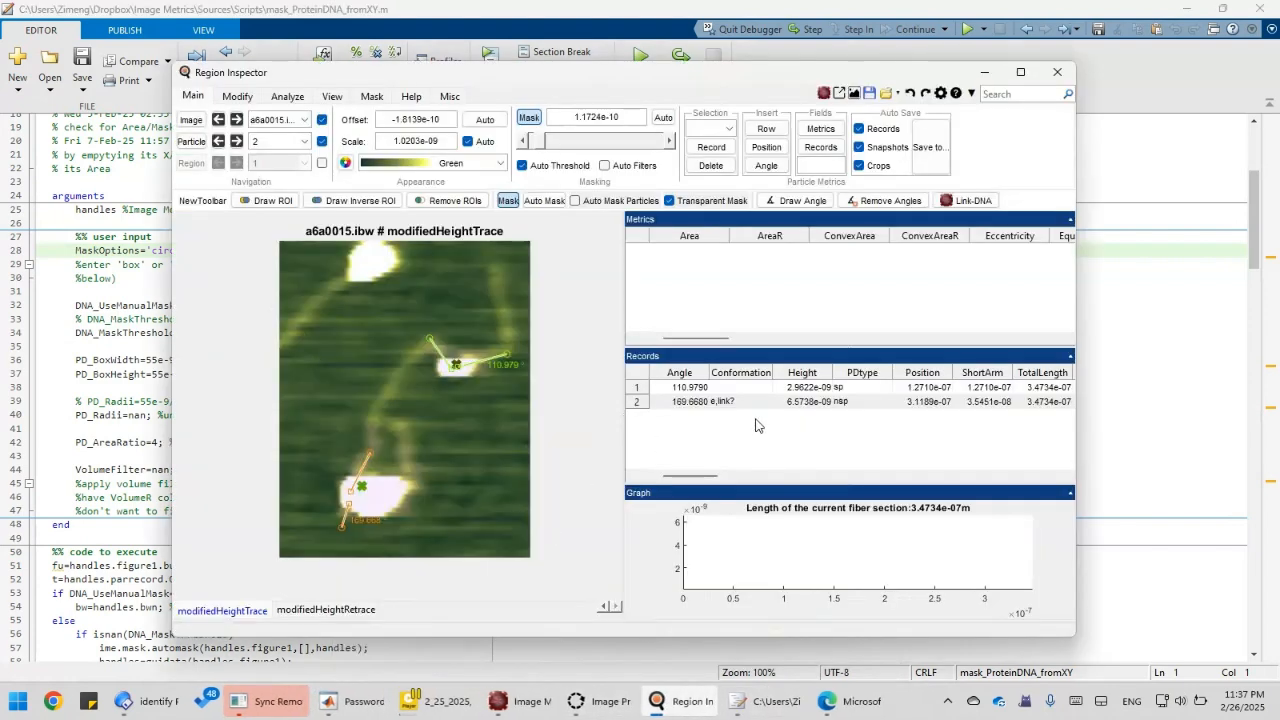
{"action": "right_click", "coordinate": [756, 414]}
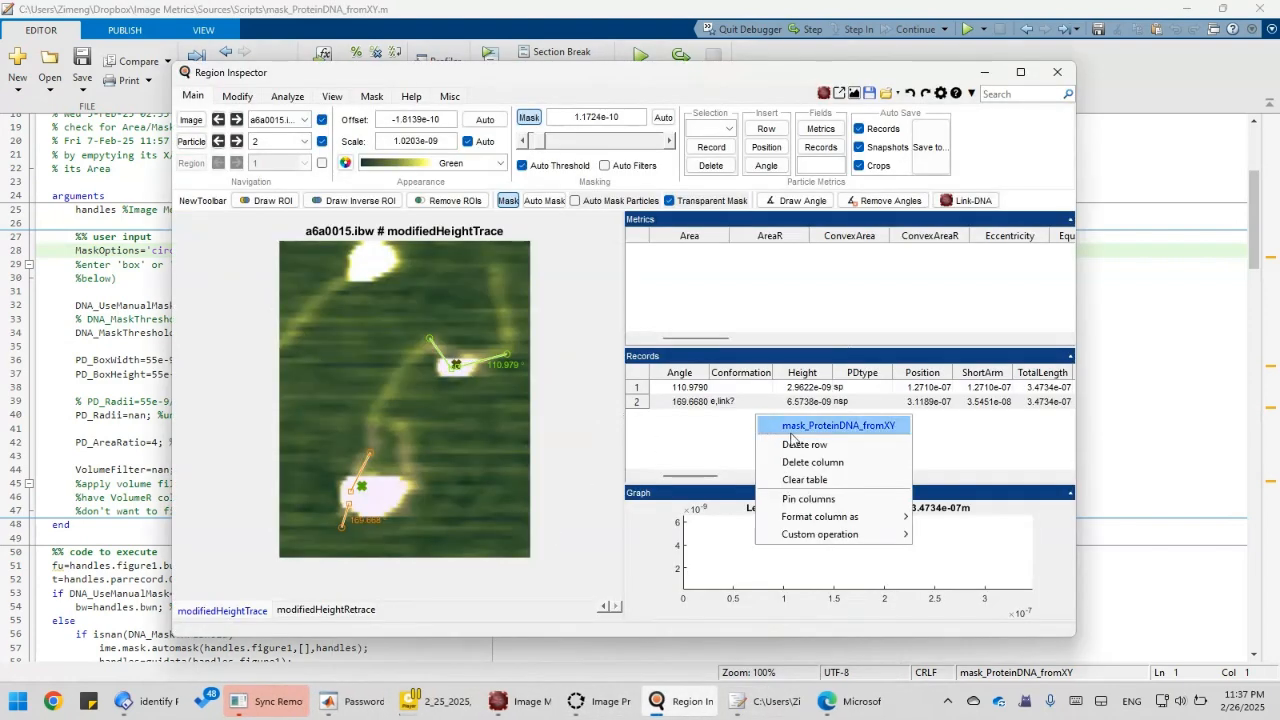
{"action": "left_click", "coordinate": [791, 430]}
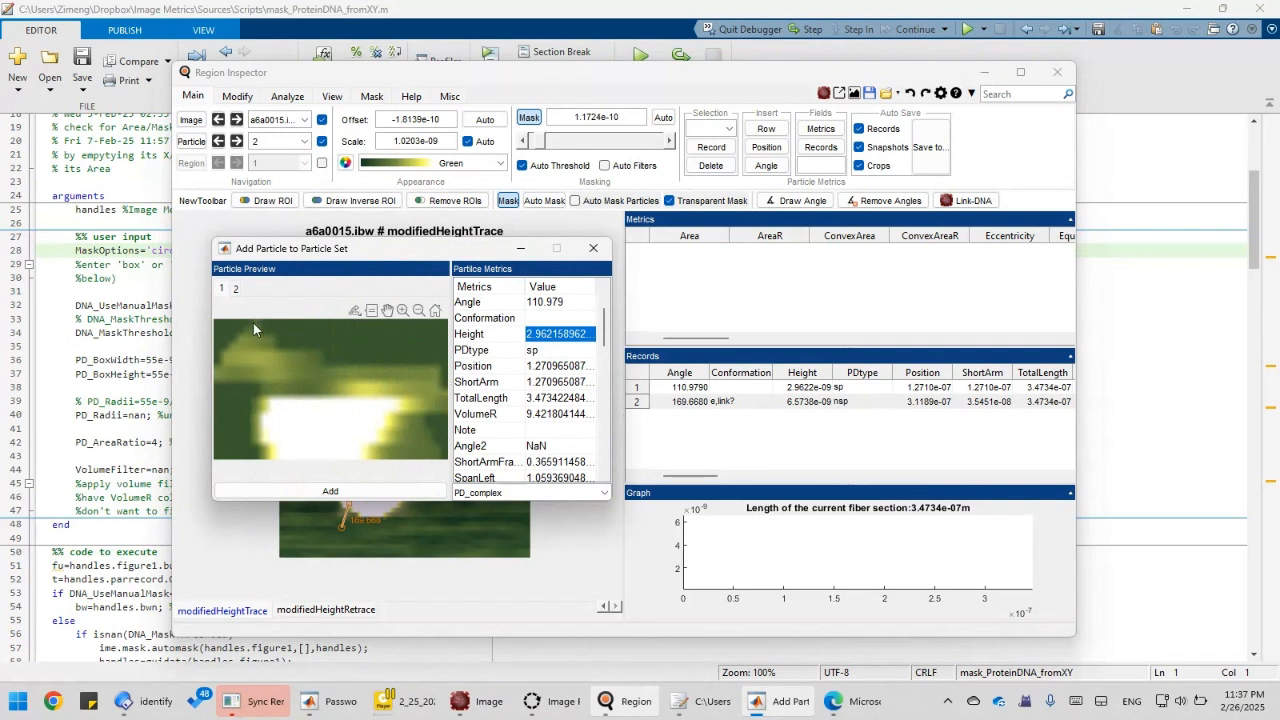
{"action": "left_click", "coordinate": [236, 289]}
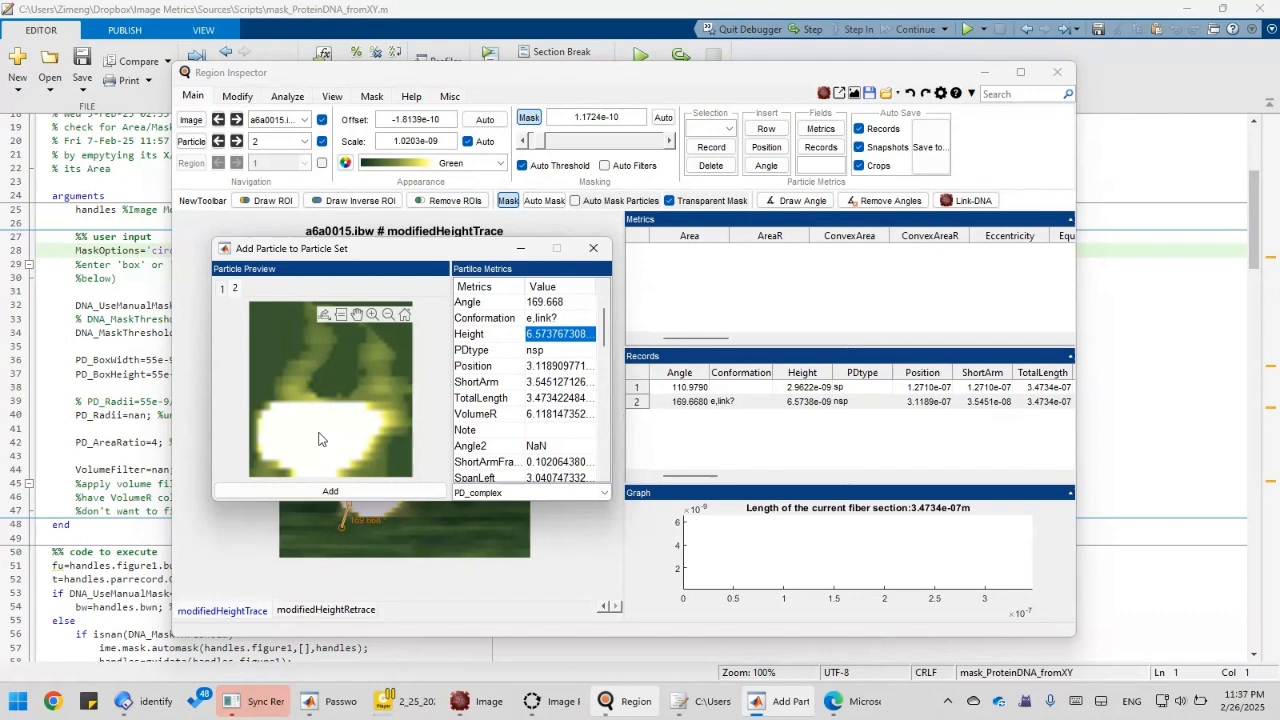
{"action": "left_click", "coordinate": [142, 289]}
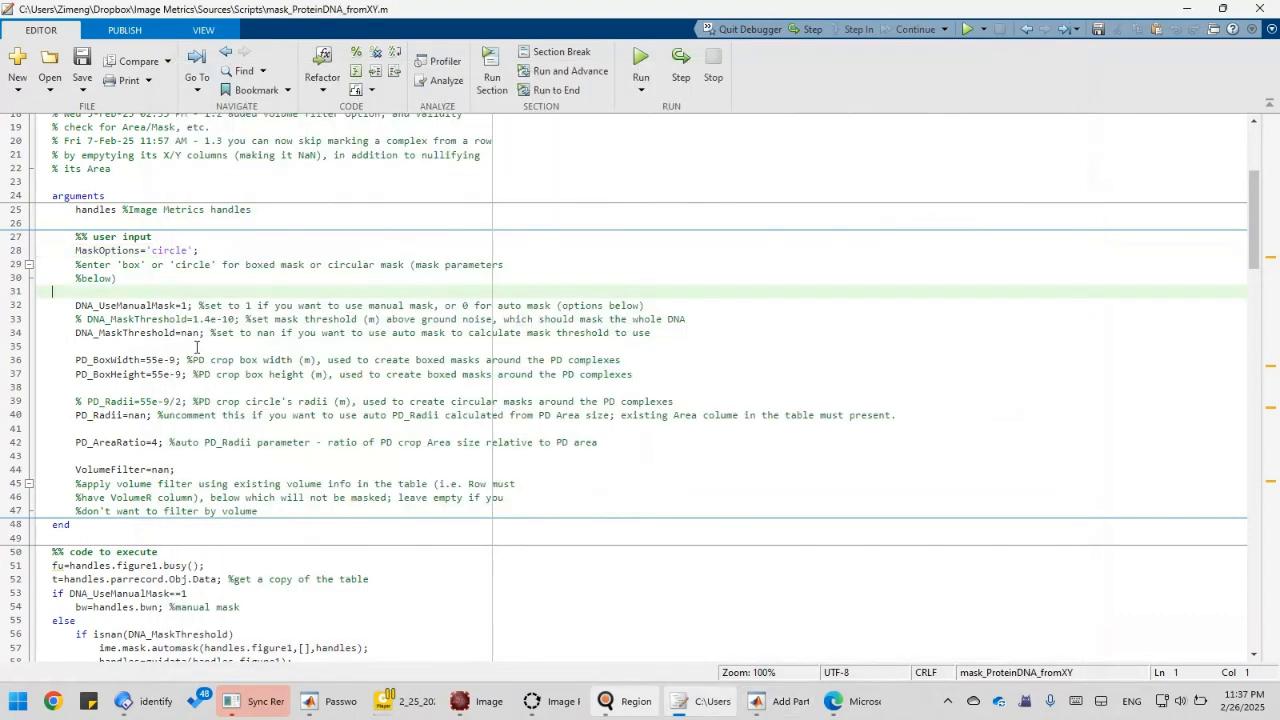
{"action": "left_click", "coordinate": [157, 305]}
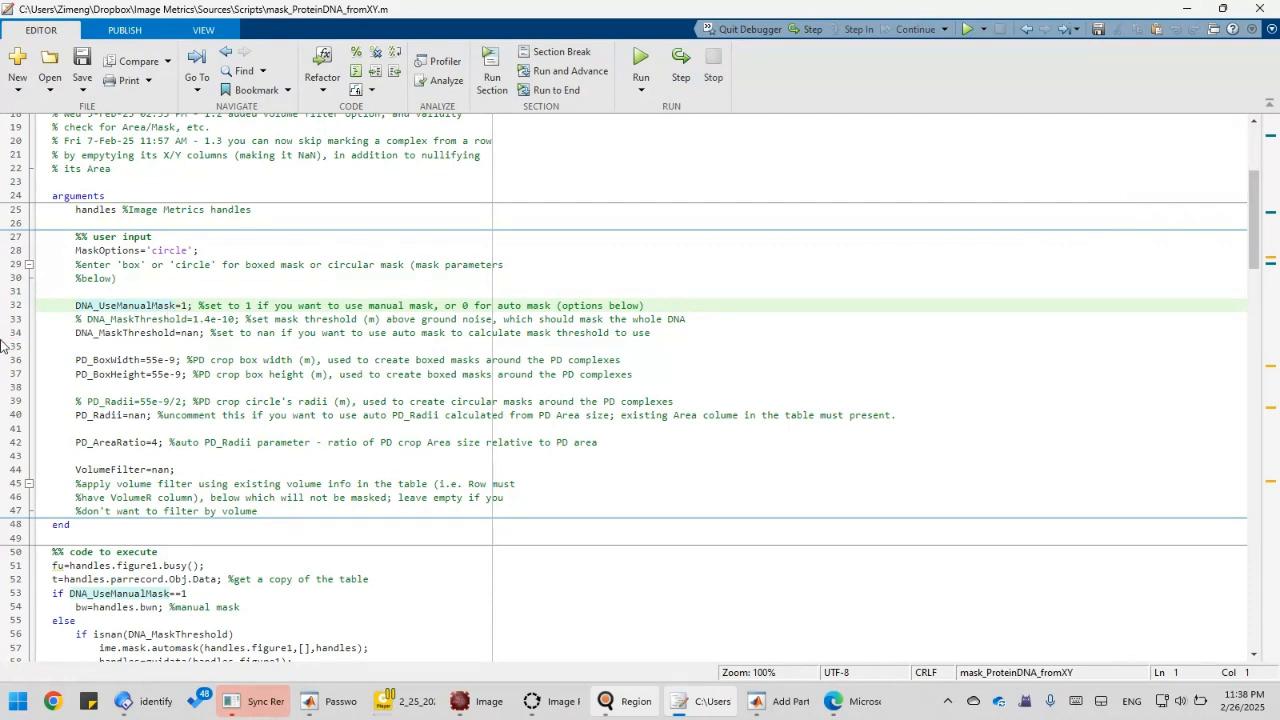
{"action": "left_click", "coordinate": [130, 320]}
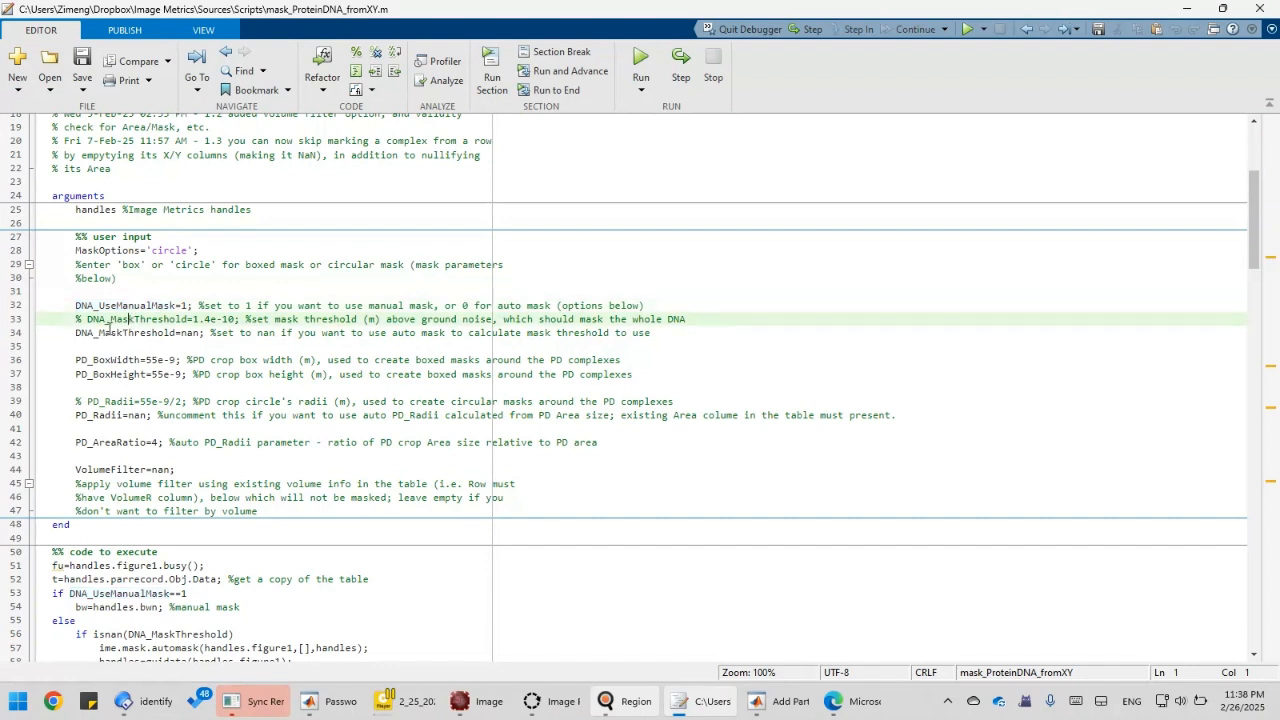
{"action": "left_click", "coordinate": [140, 305]}
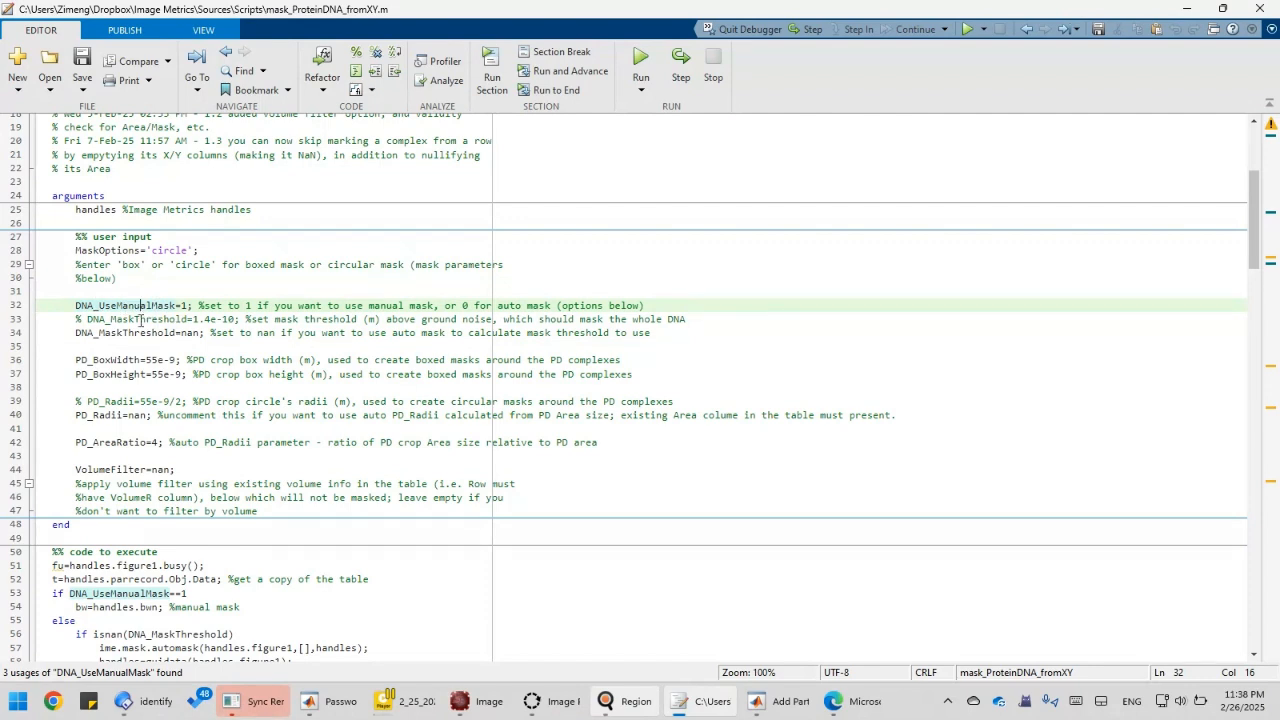
{"action": "key", "text": "Down"}
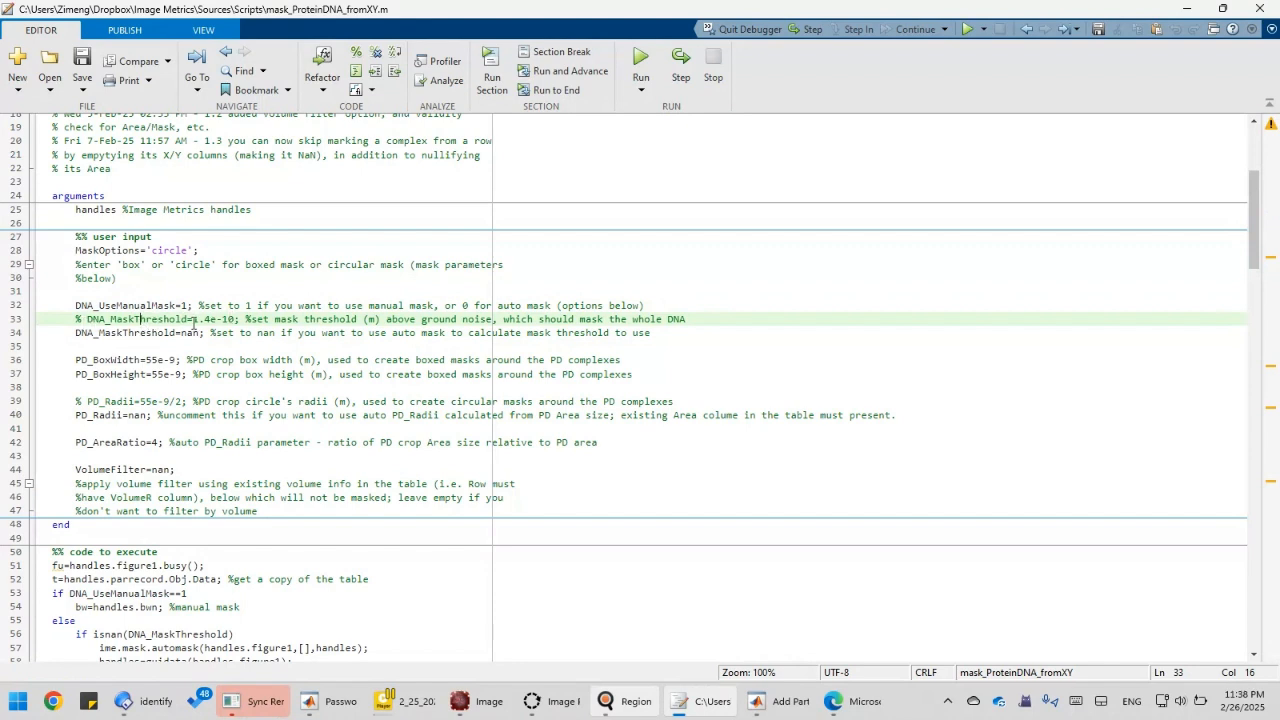
{"action": "left_click_drag", "start_coordinate": [193, 319], "coordinate": [233, 319]}
{"action": "left_click", "coordinate": [191, 333]}
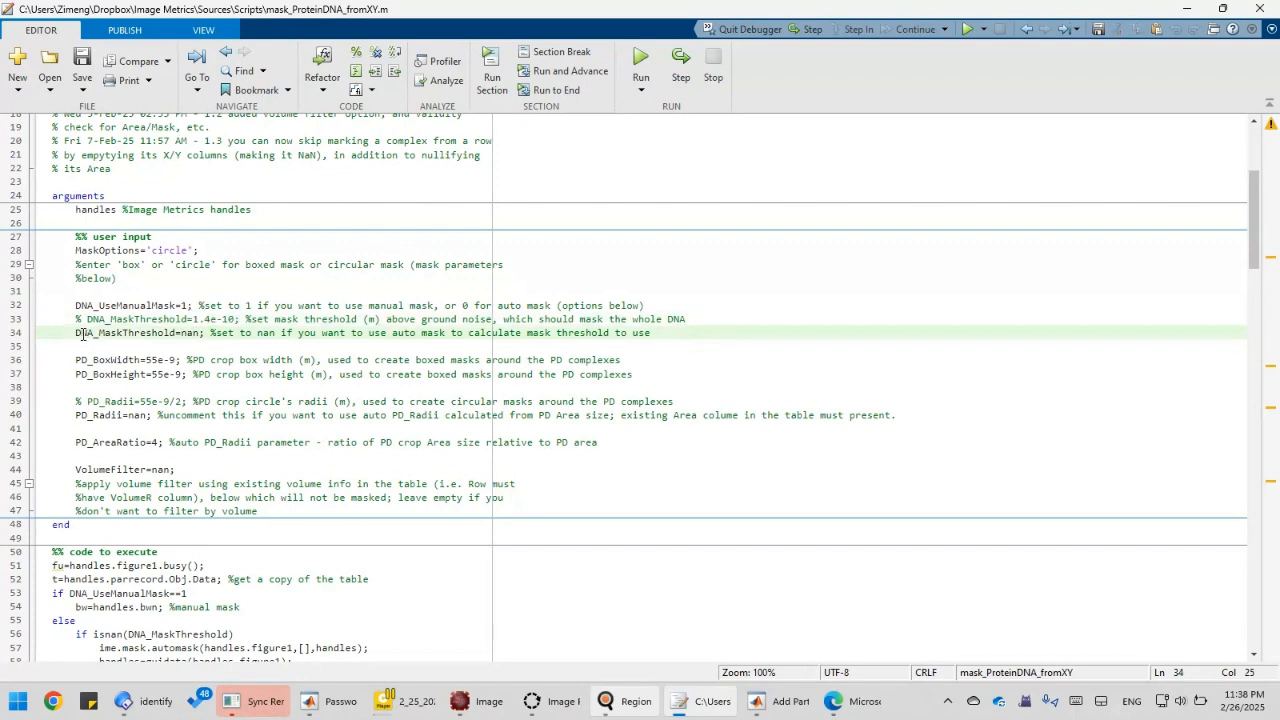
{"action": "left_click_drag", "start_coordinate": [80, 334], "coordinate": [196, 334]}
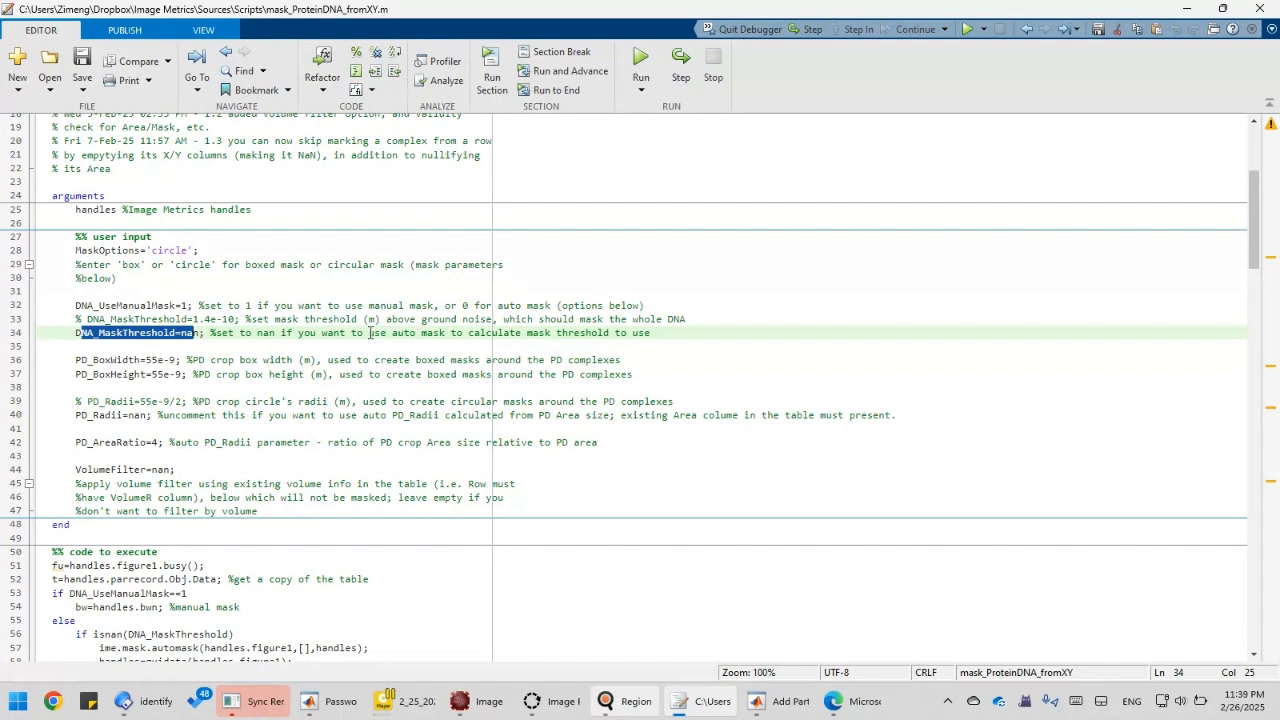
{"action": "left_click", "coordinate": [157, 334]}
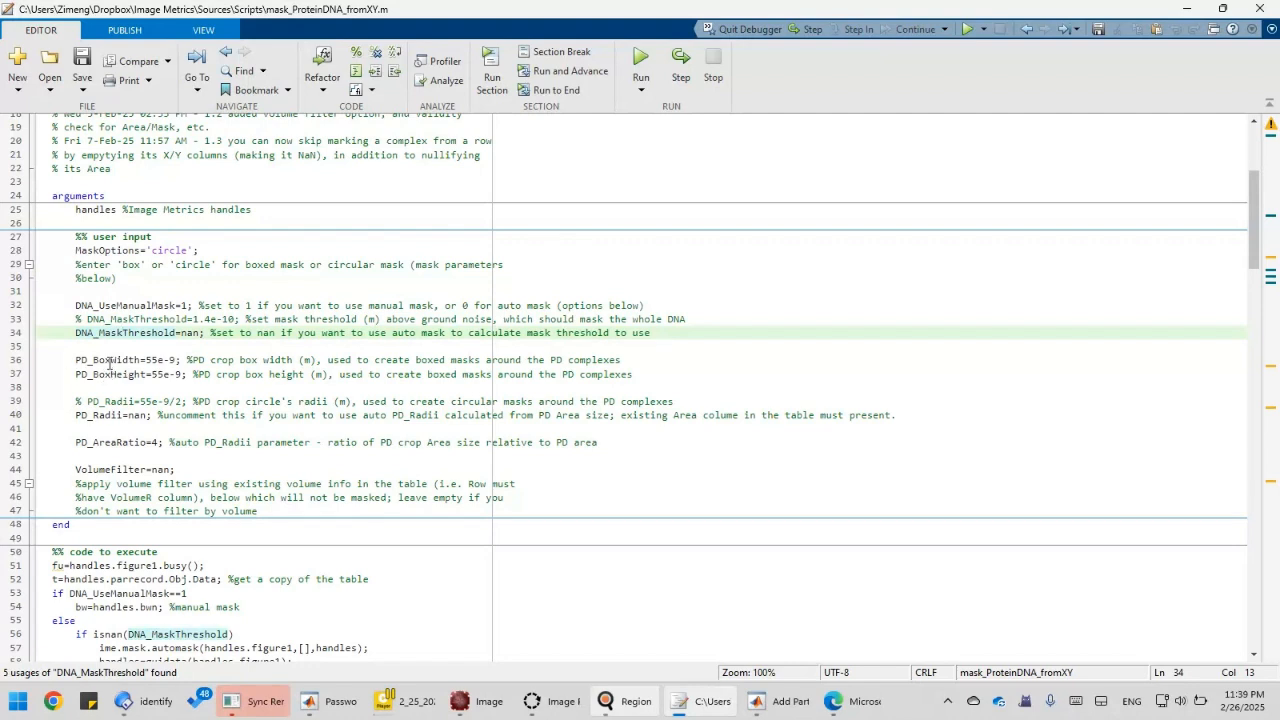
{"action": "left_click", "coordinate": [112, 359]}
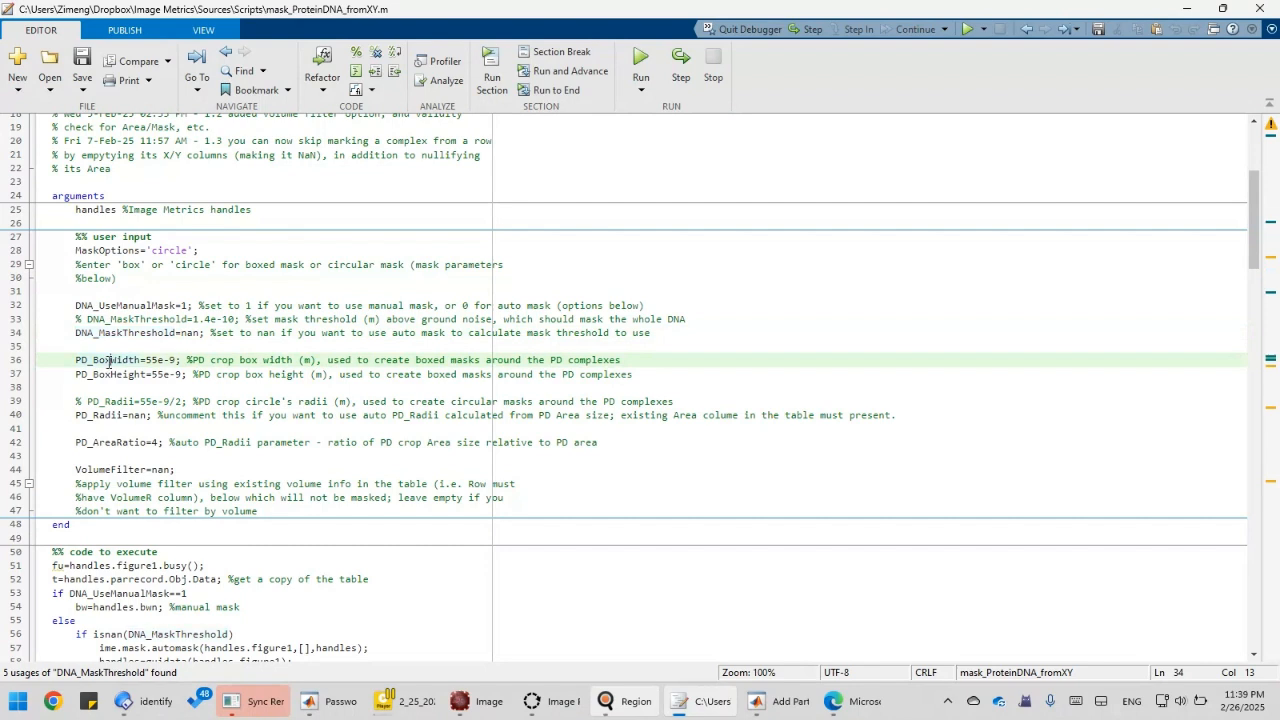
{"action": "left_click", "coordinate": [124, 376]}
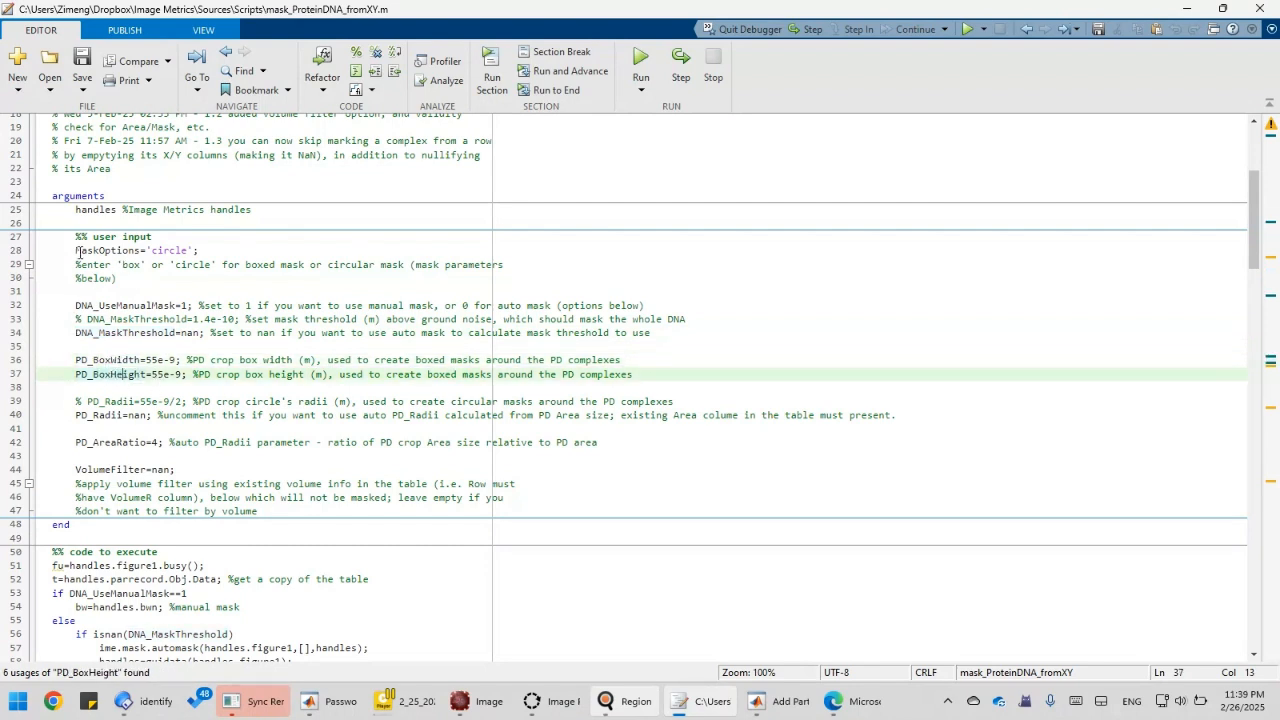
{"action": "left_click", "coordinate": [136, 266]}
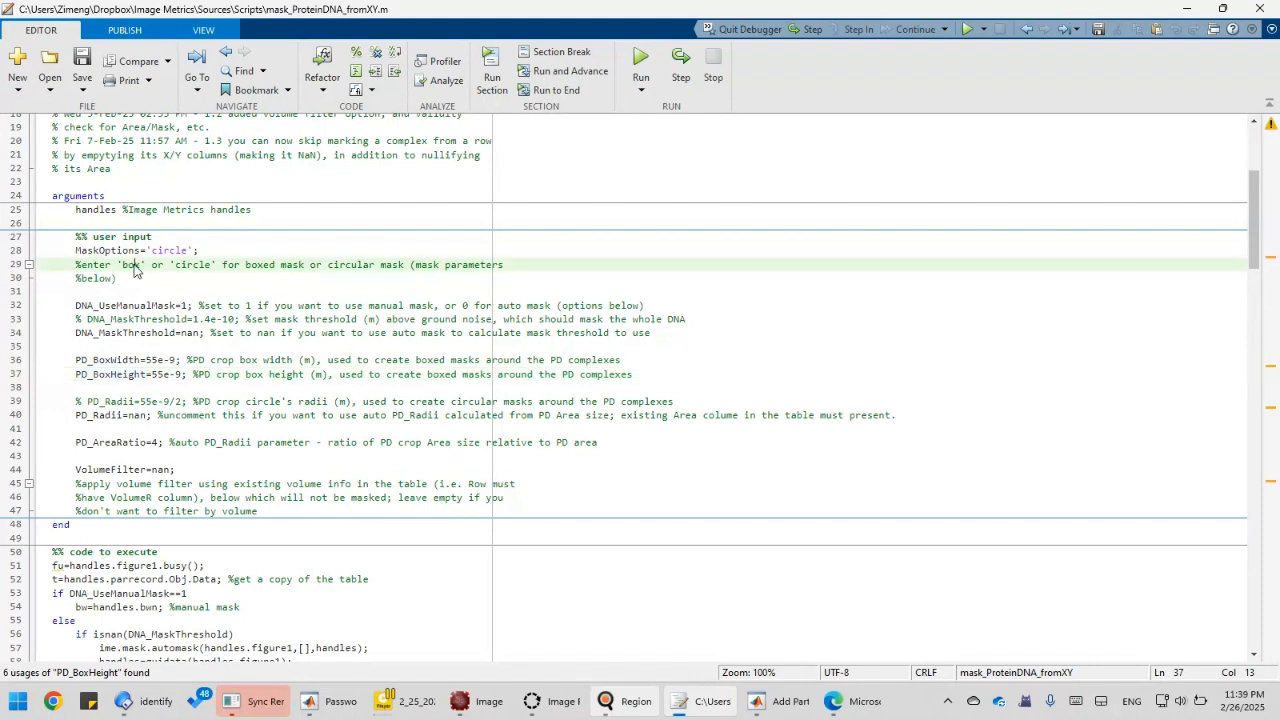
{"action": "left_click", "coordinate": [109, 252]}
{"action": "left_click", "coordinate": [160, 252]}
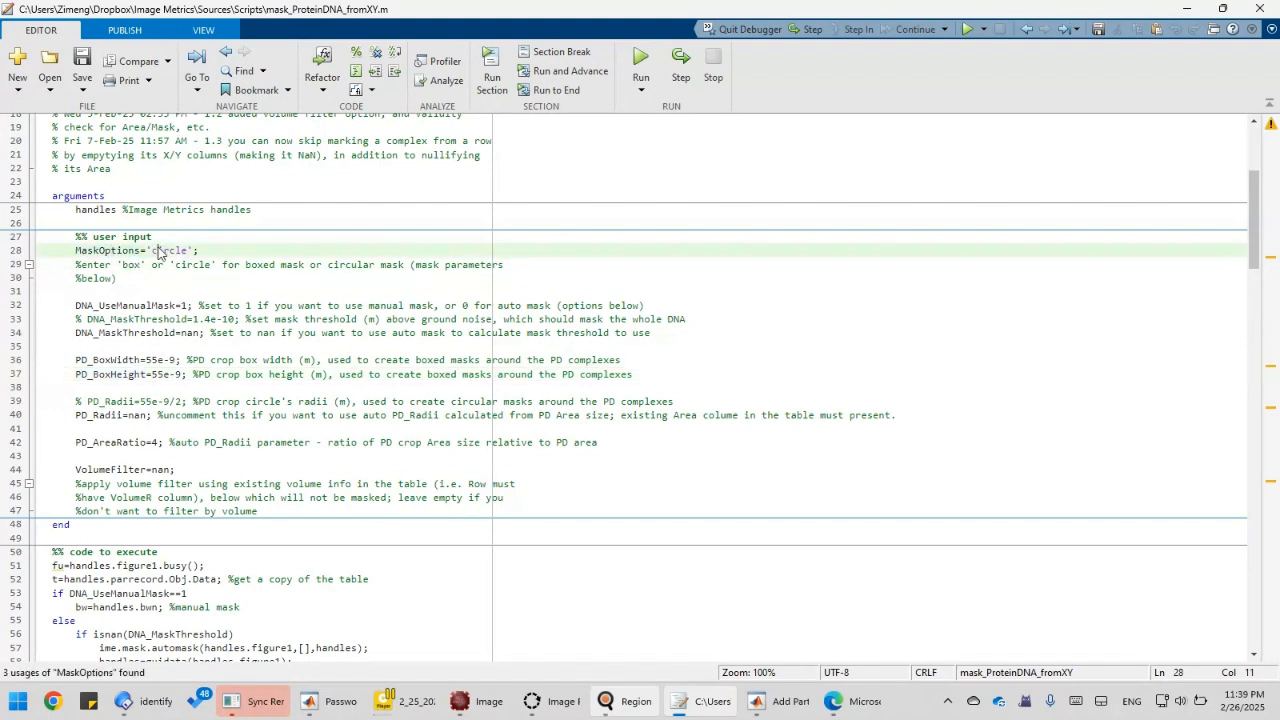
{"action": "left_click_drag", "start_coordinate": [106, 362], "coordinate": [153, 383]}
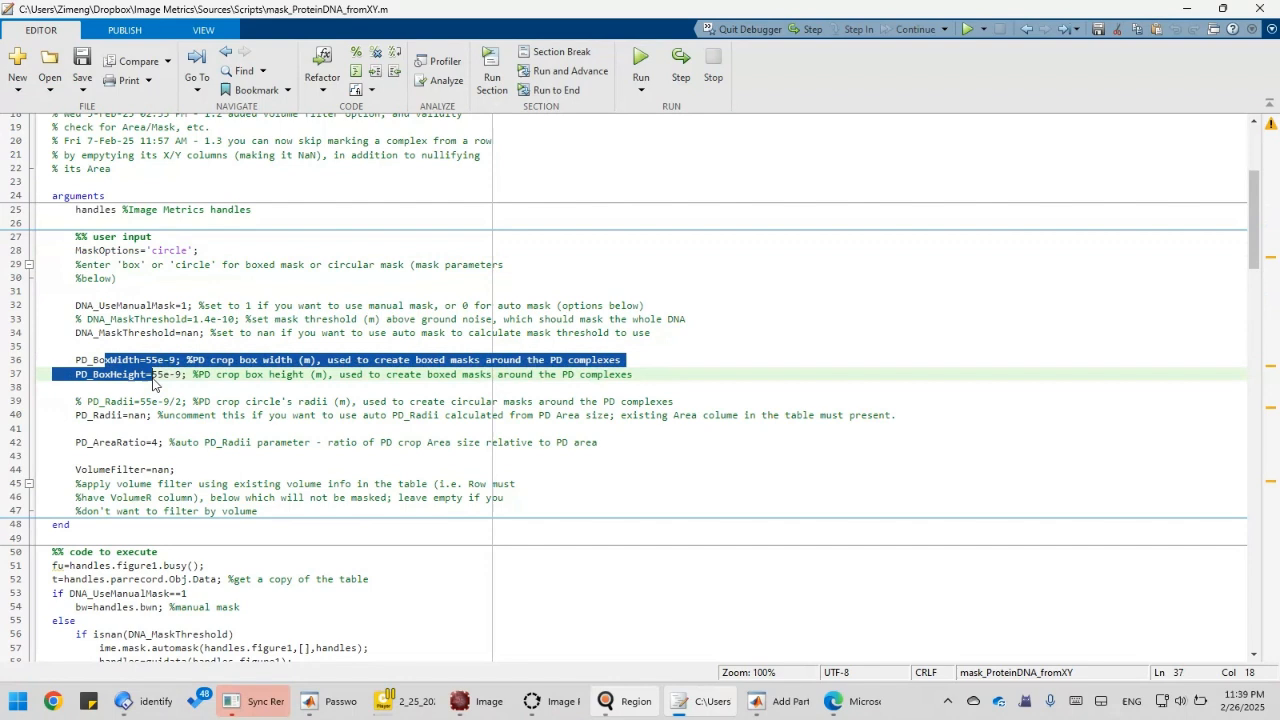
{"action": "left_click", "coordinate": [148, 417]}
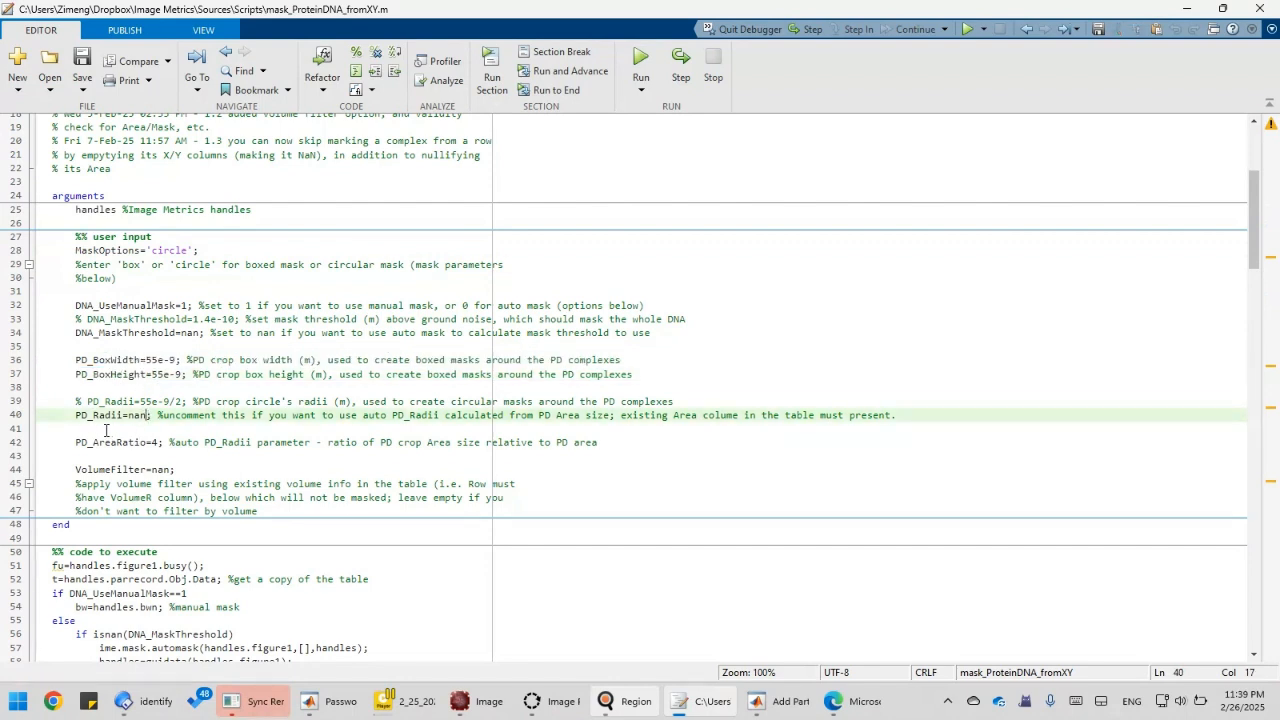
{"action": "type", "text": ";"}
{"action": "left_click_drag", "start_coordinate": [157, 416], "coordinate": [113, 424]}
{"action": "left_click", "coordinate": [105, 414]}
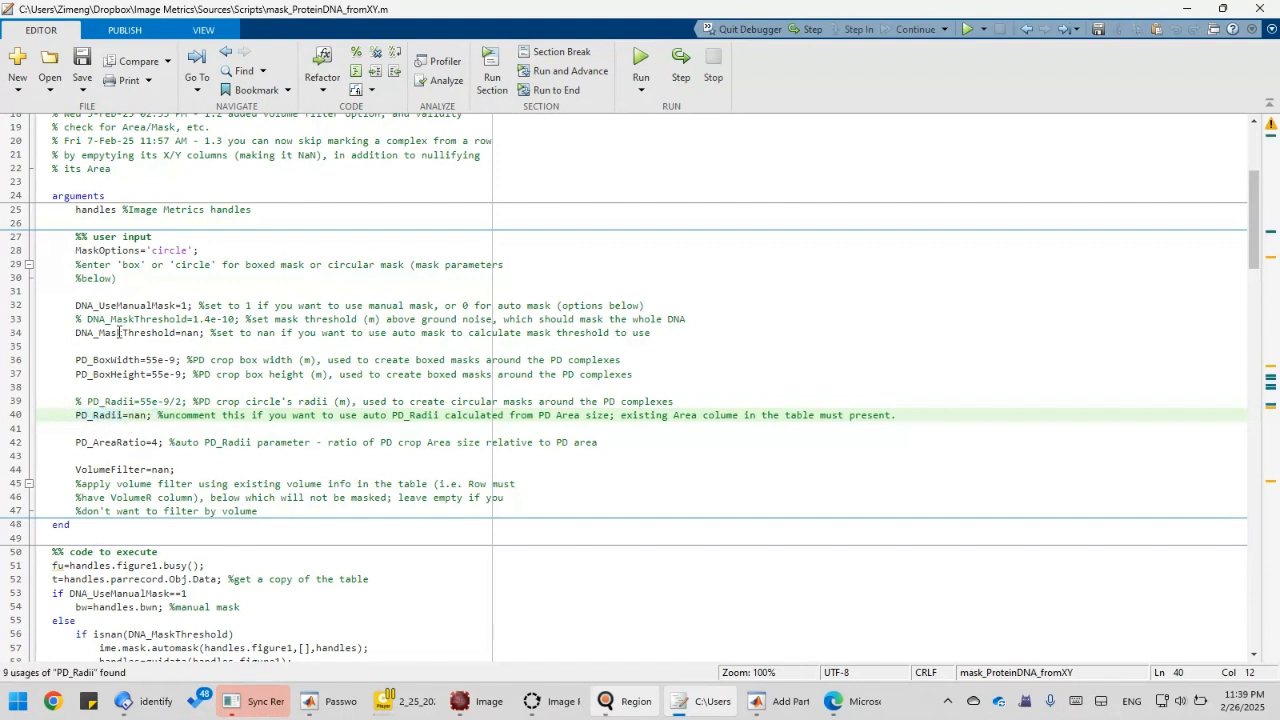
{"action": "key", "text": "Right"}
{"action": "key", "text": "Right"}
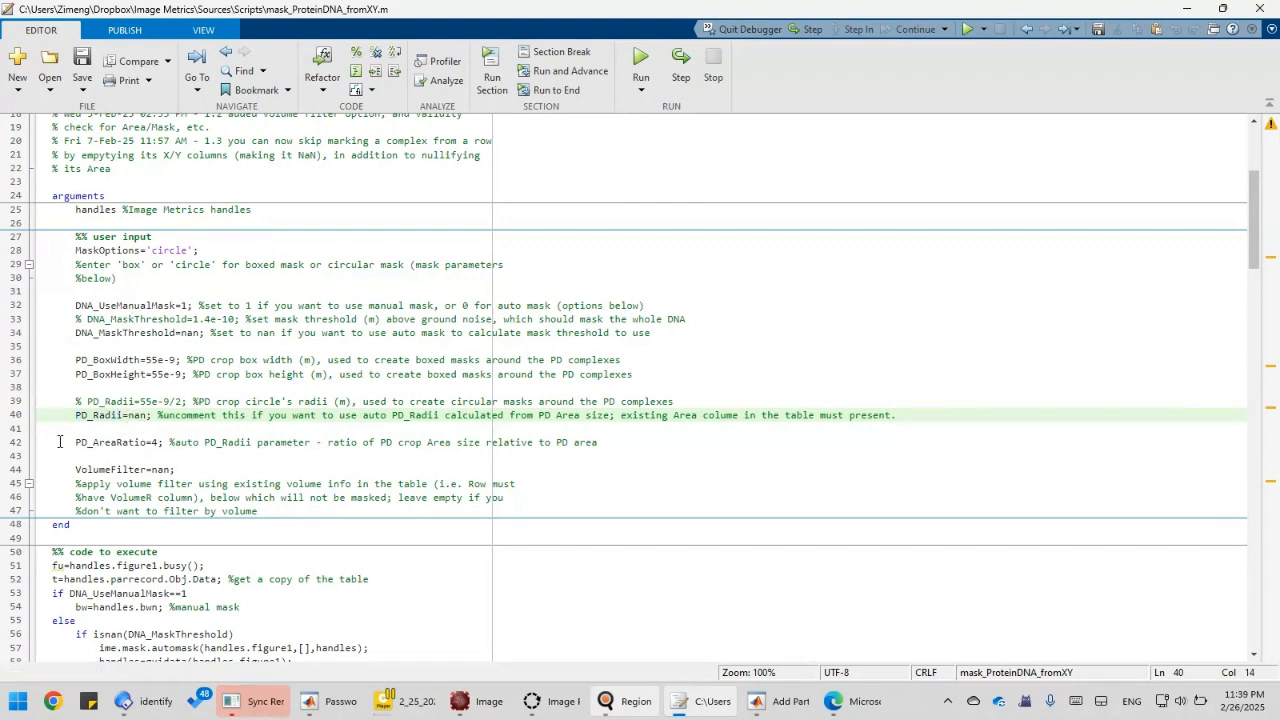
{"action": "left_click", "coordinate": [133, 402]}
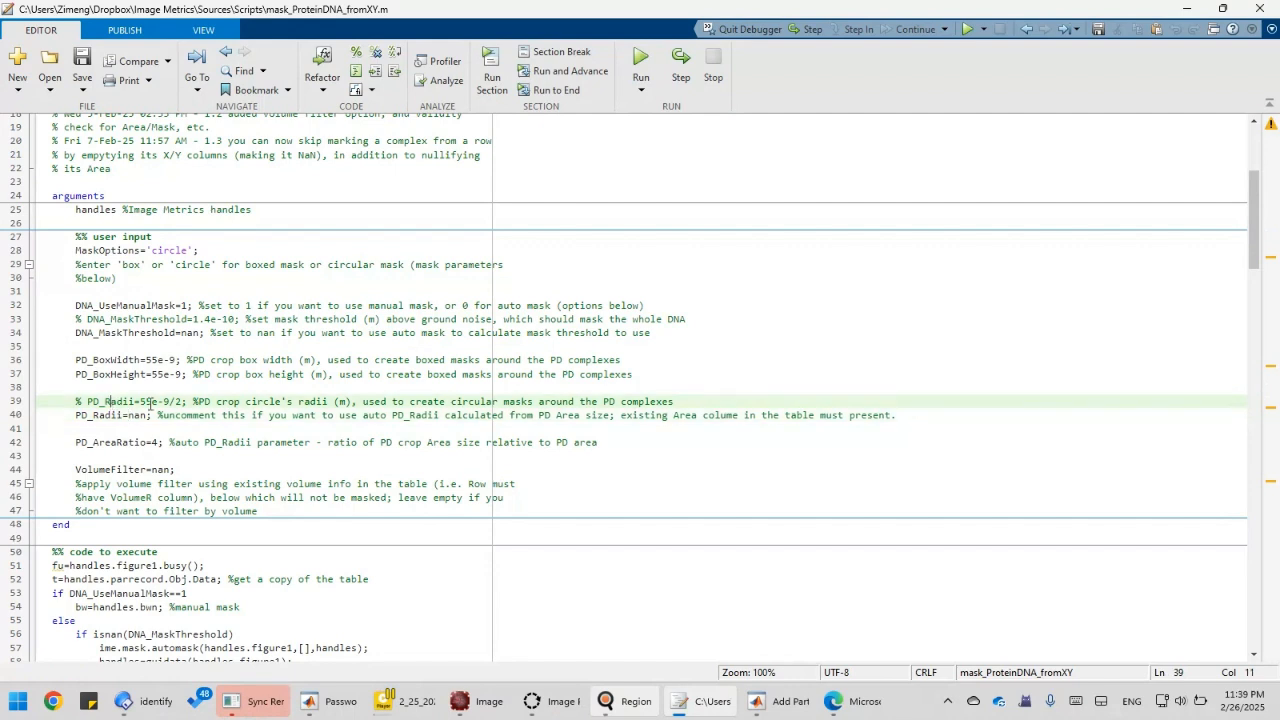
{"action": "left_click", "coordinate": [90, 403]}
{"action": "left_click_drag", "start_coordinate": [100, 403], "coordinate": [139, 403]}
{"action": "left_click", "coordinate": [180, 403]}
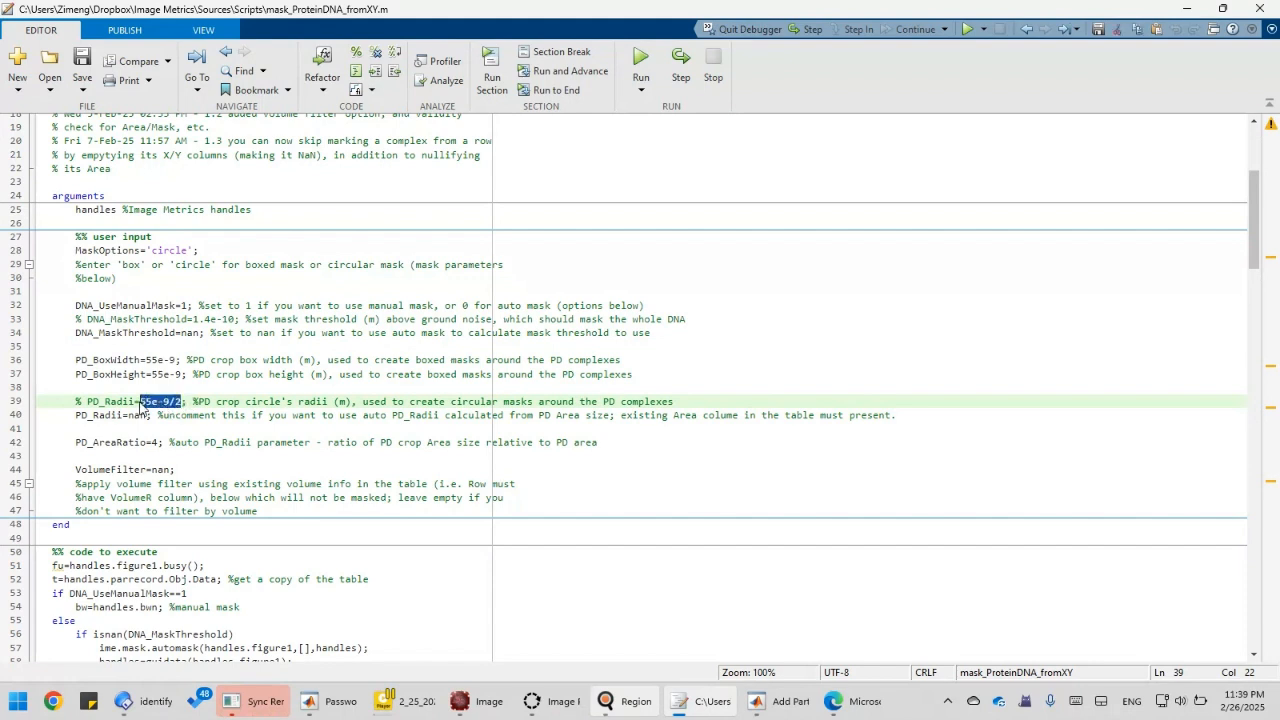
{"action": "left_click", "coordinate": [93, 418]}
{"action": "left_click", "coordinate": [133, 418]}
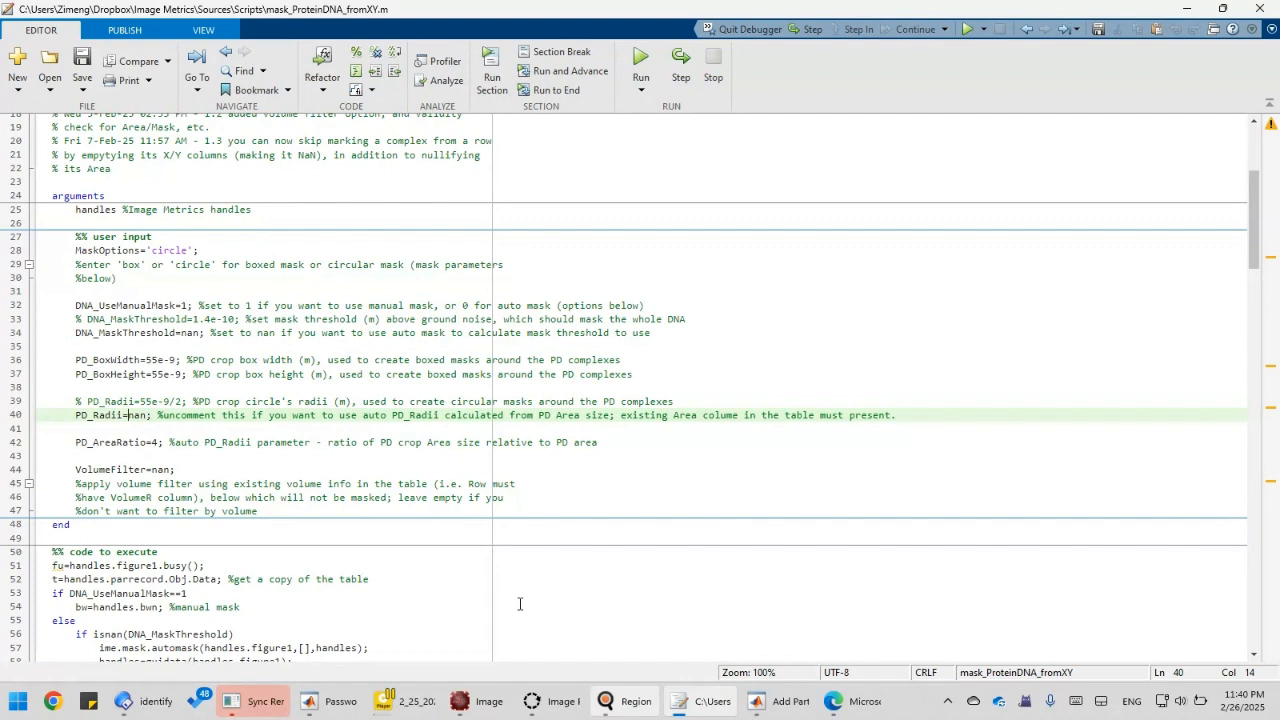
{"action": "mouse_move", "coordinate": [630, 706]}
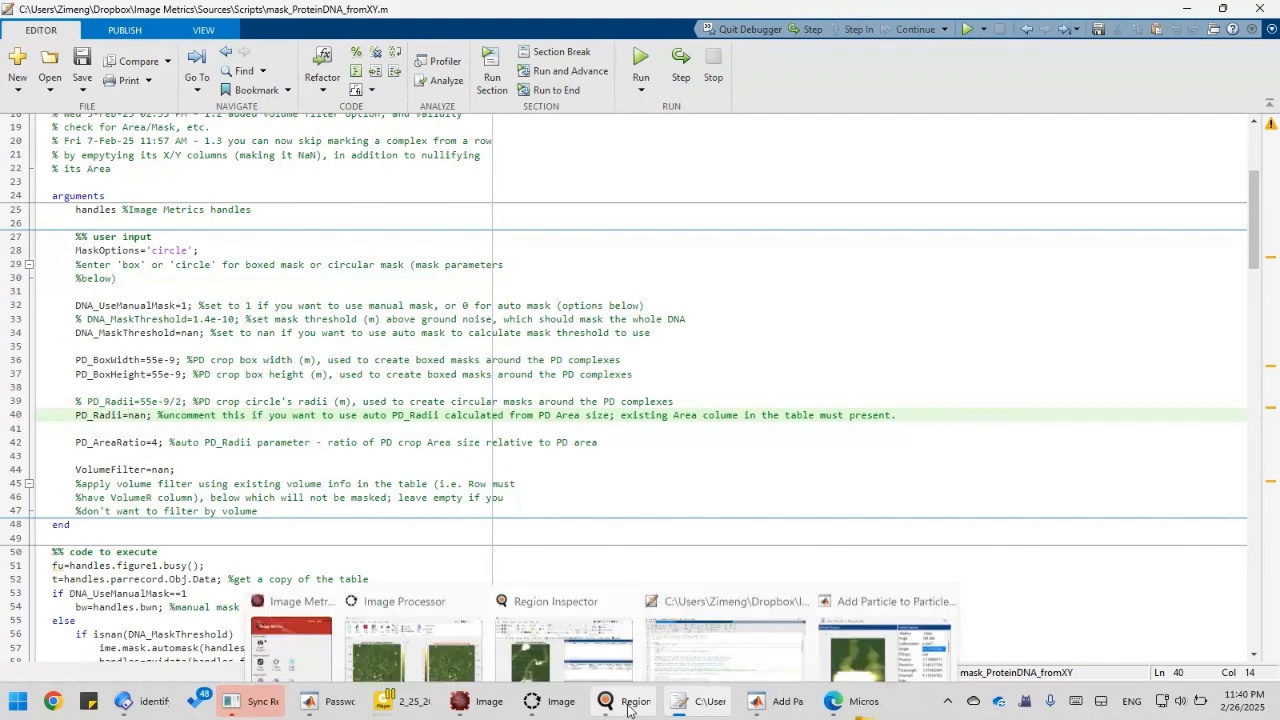
{"action": "left_click", "coordinate": [593, 636]}
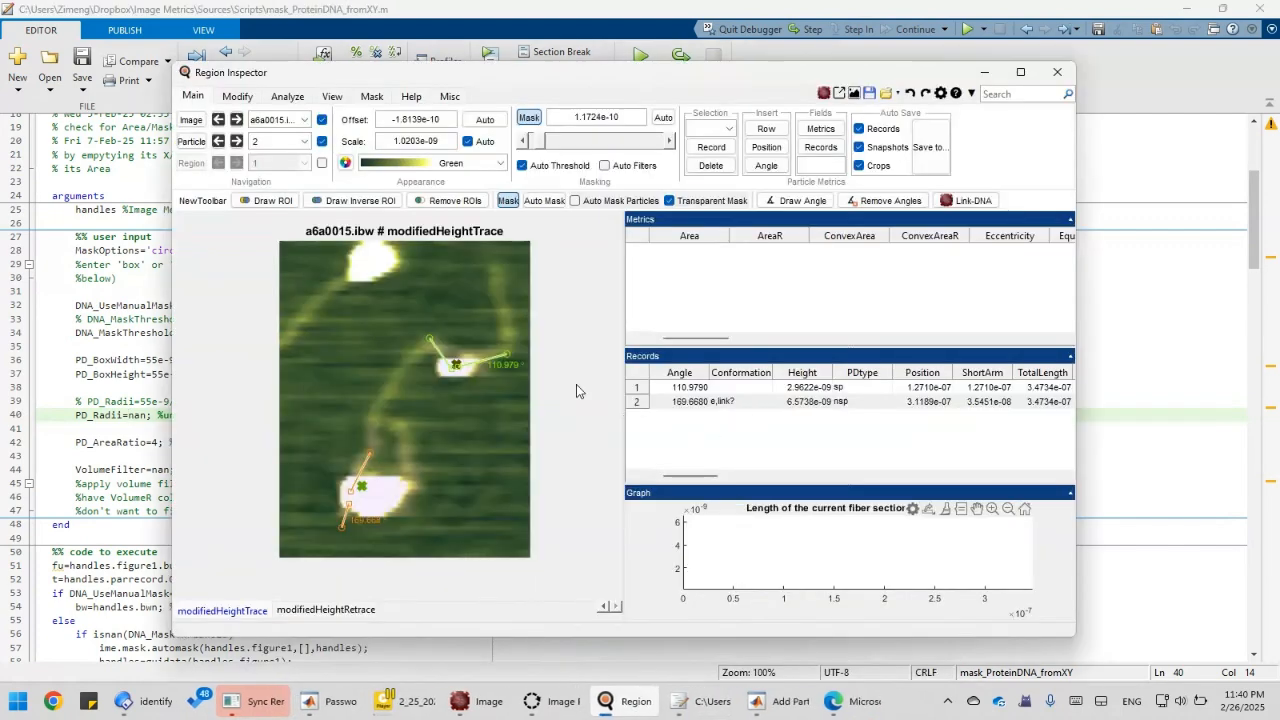
{"action": "double_click", "coordinate": [700, 387]}
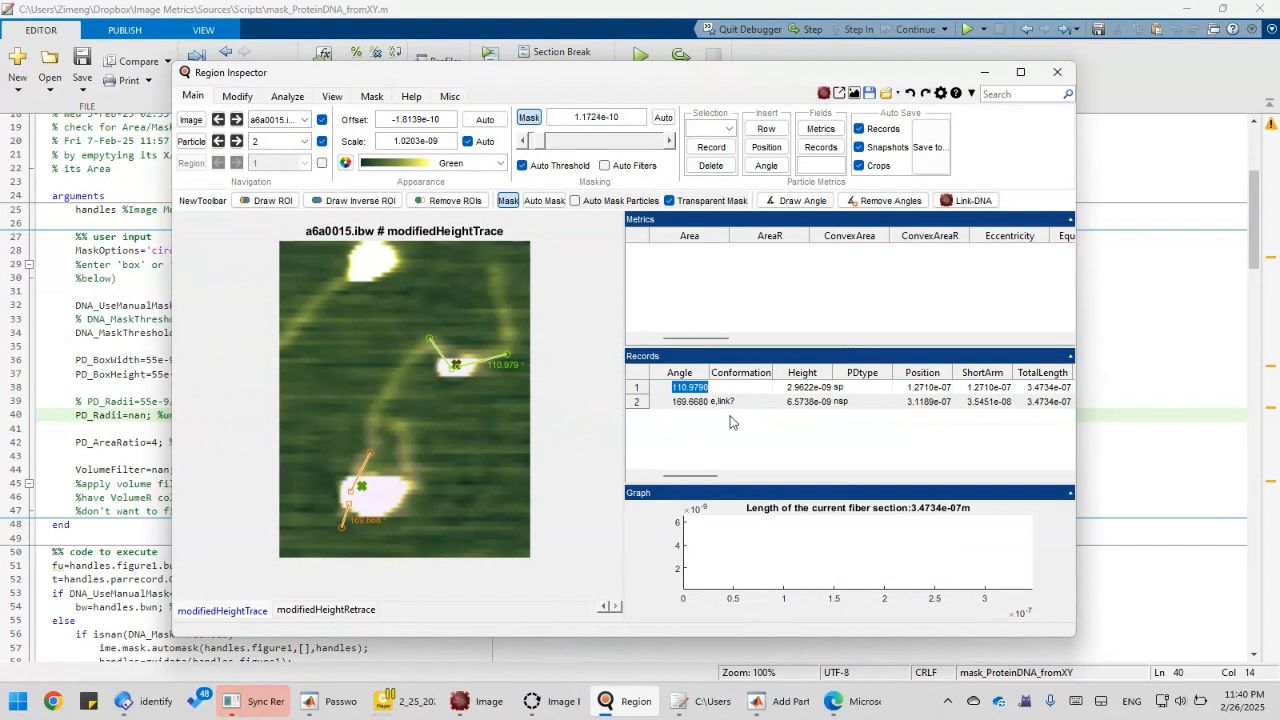
{"action": "left_click_drag", "start_coordinate": [705, 476], "coordinate": [810, 476]}
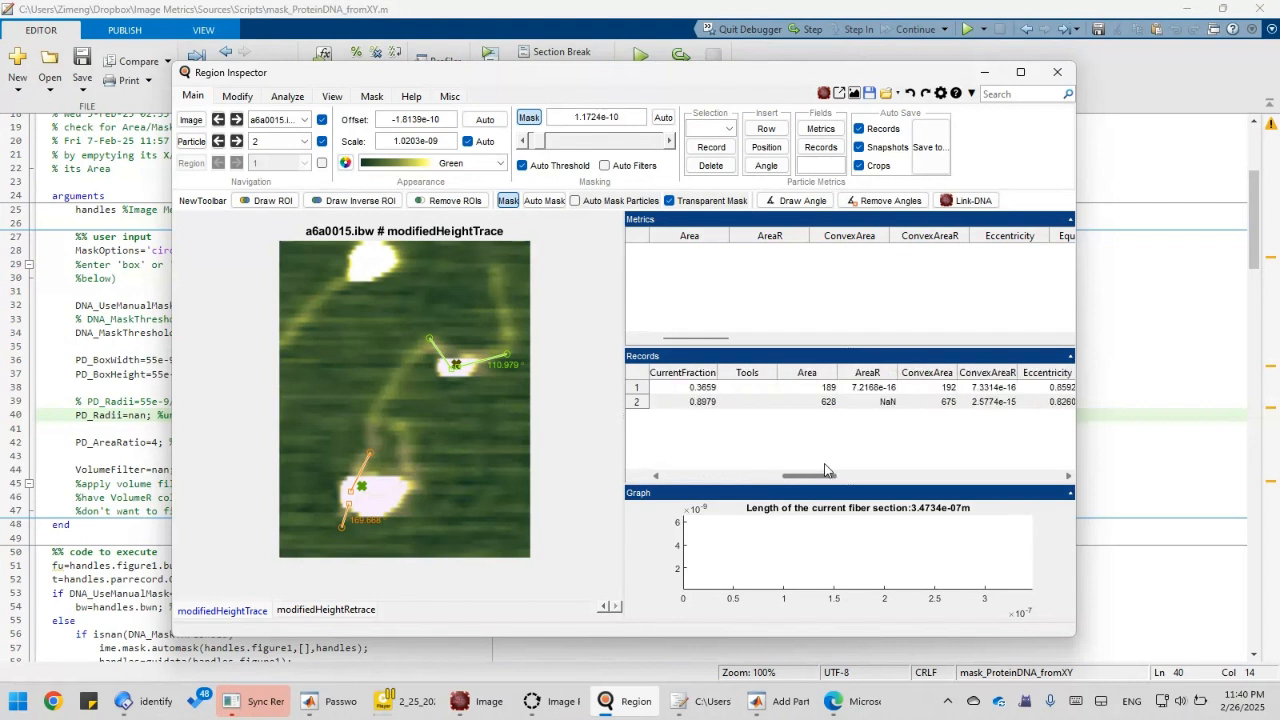
{"action": "double_click", "coordinate": [872, 387]}
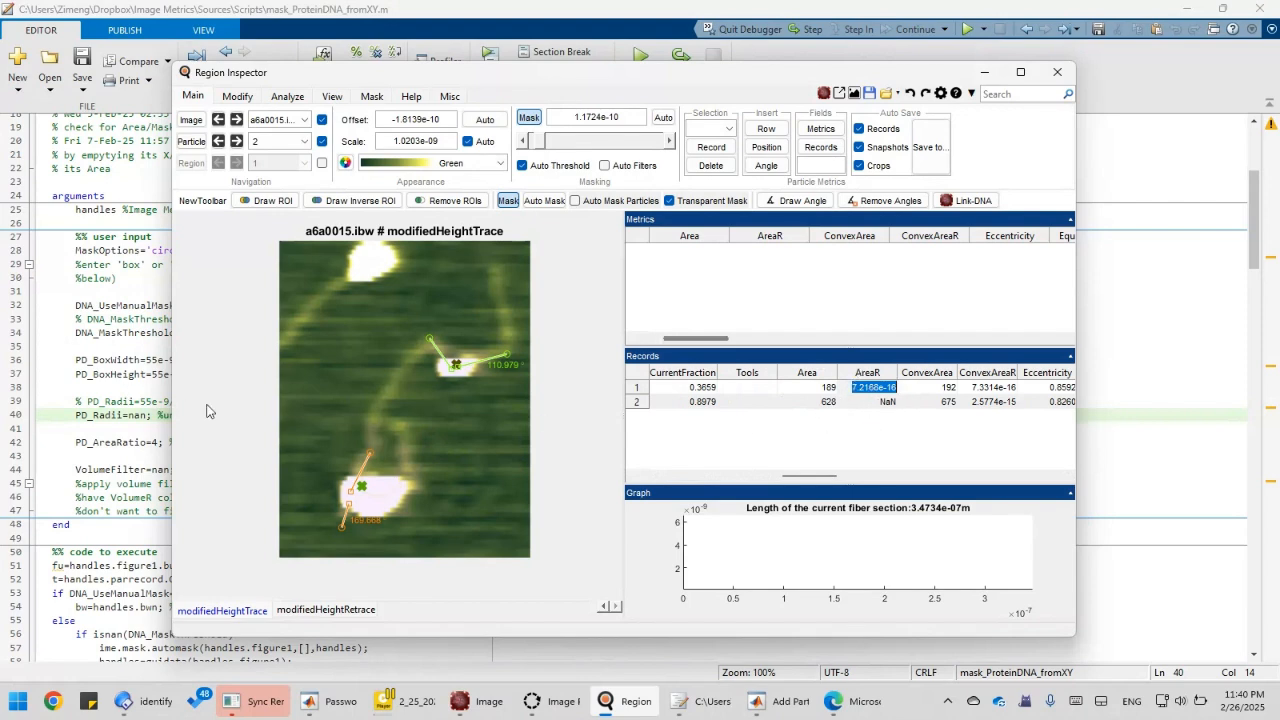
{"action": "left_click", "coordinate": [140, 401]}
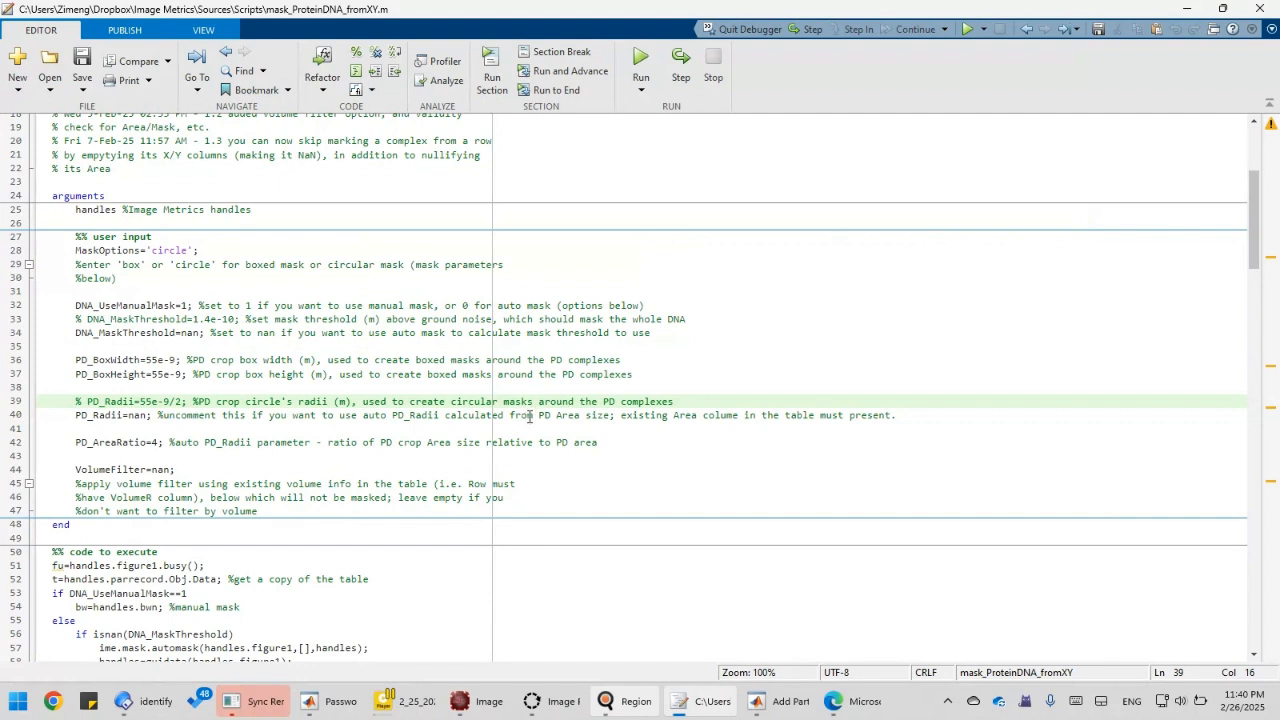
{"action": "left_click_drag", "start_coordinate": [538, 415], "coordinate": [603, 428]}
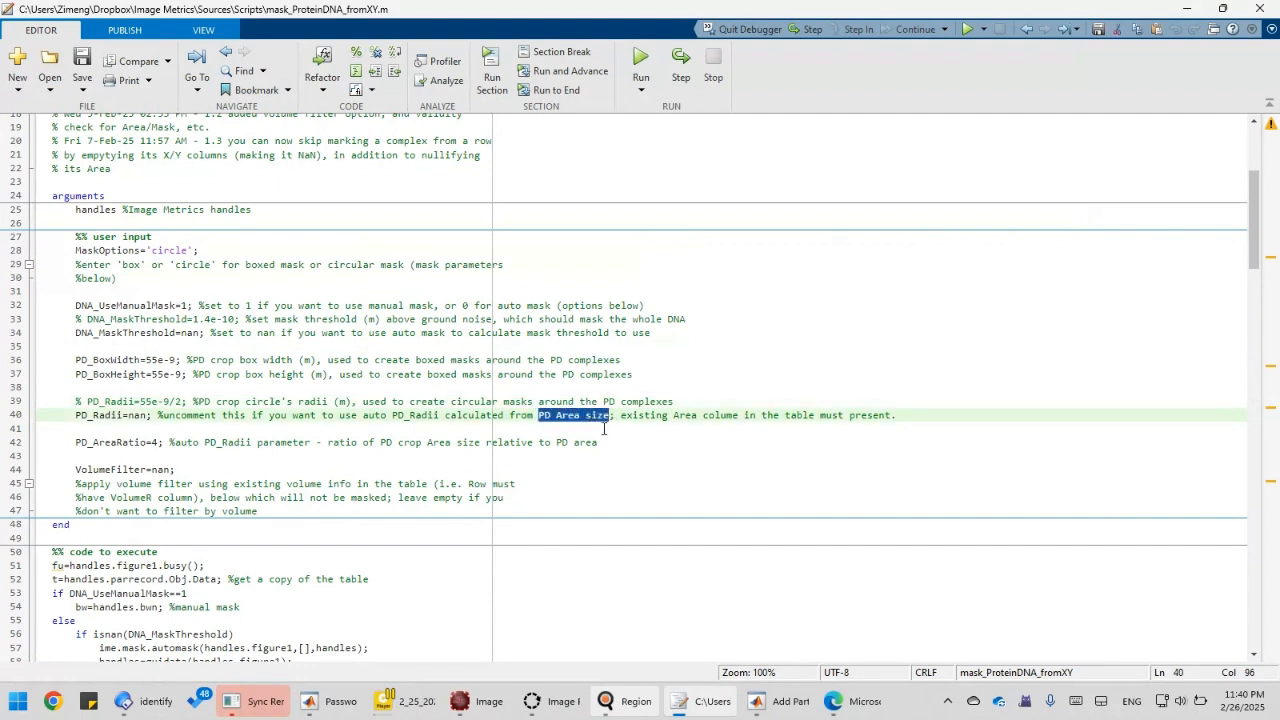
{"action": "left_click", "coordinate": [624, 413]}
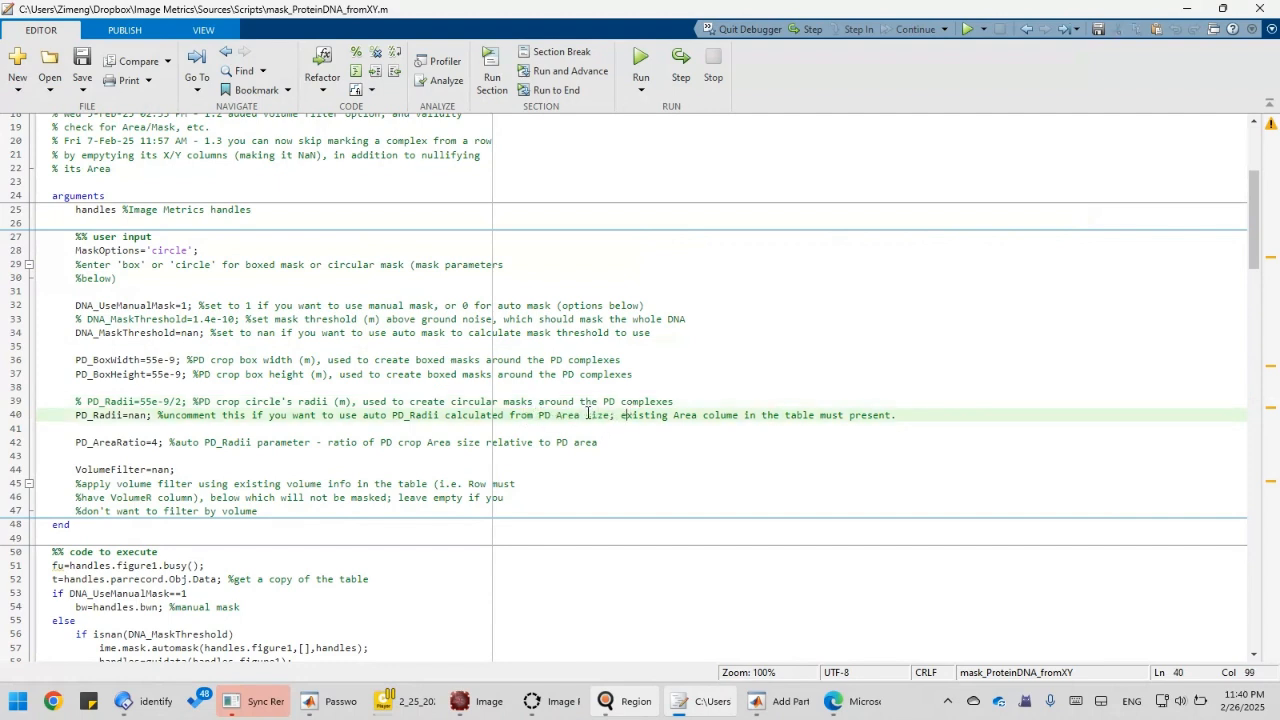
{"action": "left_click_drag", "start_coordinate": [738, 415], "coordinate": [652, 414]}
{"action": "left_click", "coordinate": [693, 419]}
{"action": "left_click_drag", "start_coordinate": [81, 415], "coordinate": [194, 442]}
{"action": "left_click", "coordinate": [169, 441]}
{"action": "left_click", "coordinate": [131, 442]}
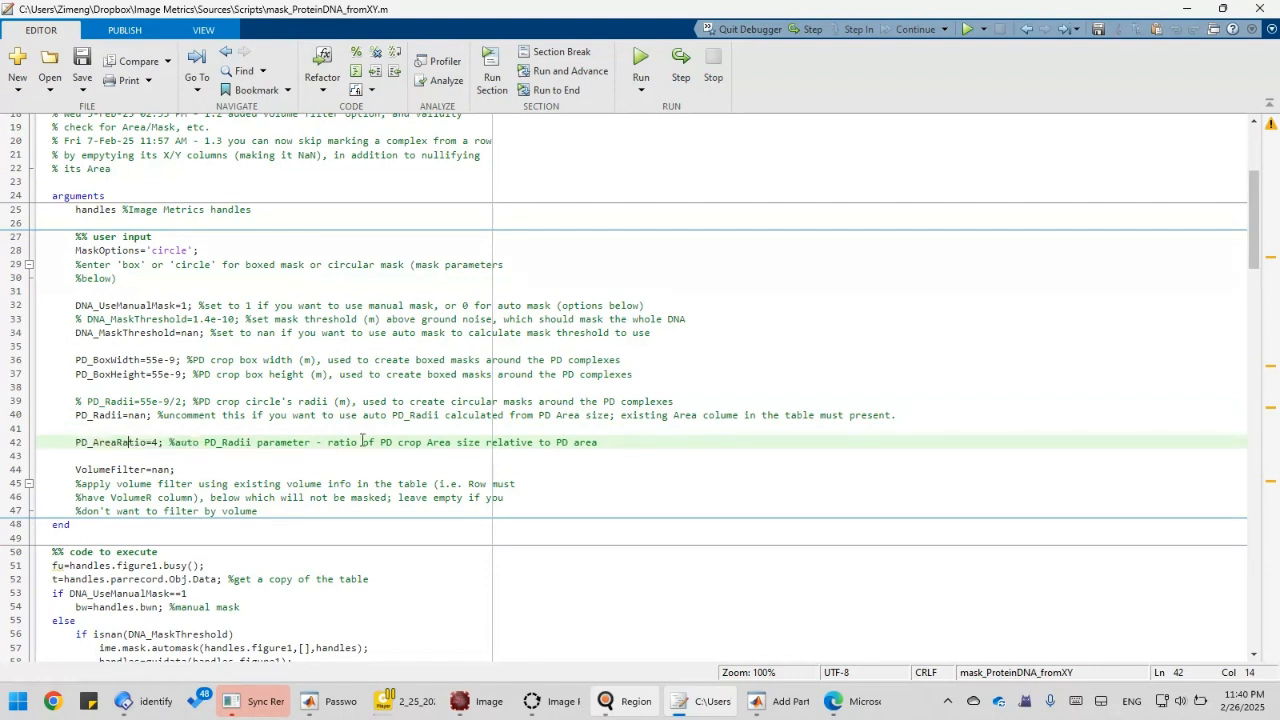
{"action": "left_click_drag", "start_coordinate": [337, 446], "coordinate": [592, 447]}
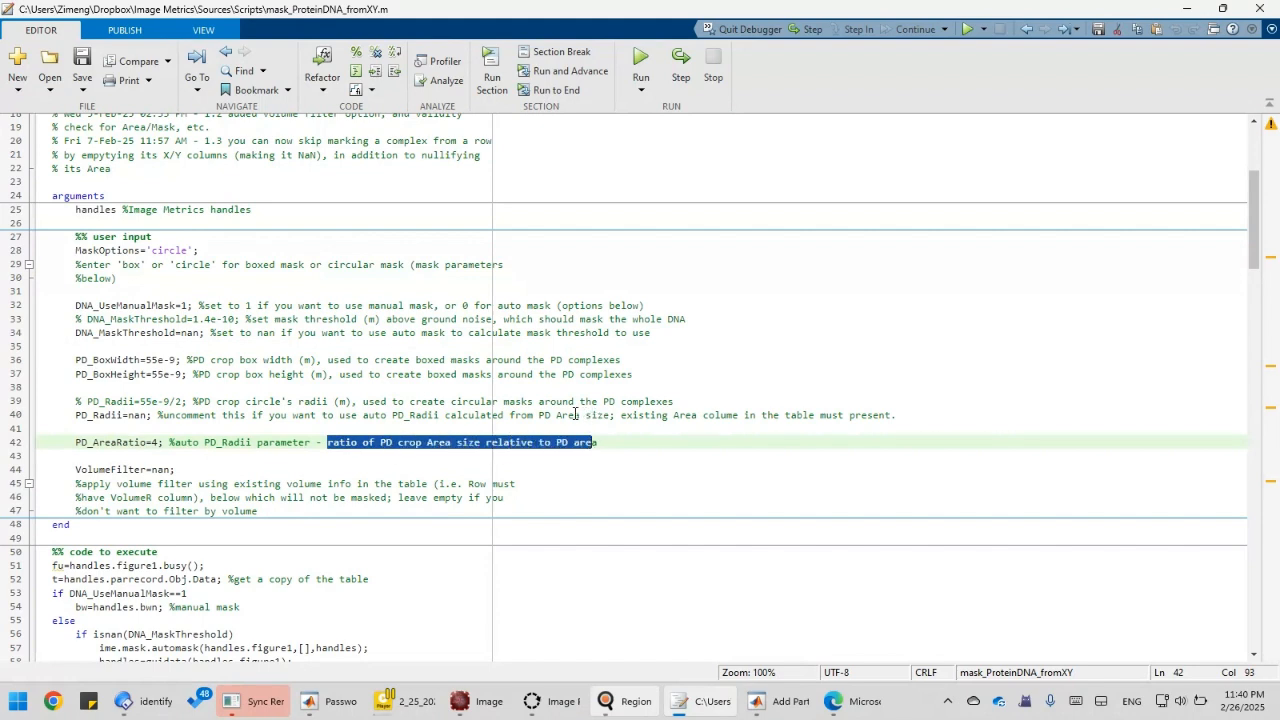
{"action": "double_click", "coordinate": [568, 415]}
{"action": "left_click", "coordinate": [442, 442]}
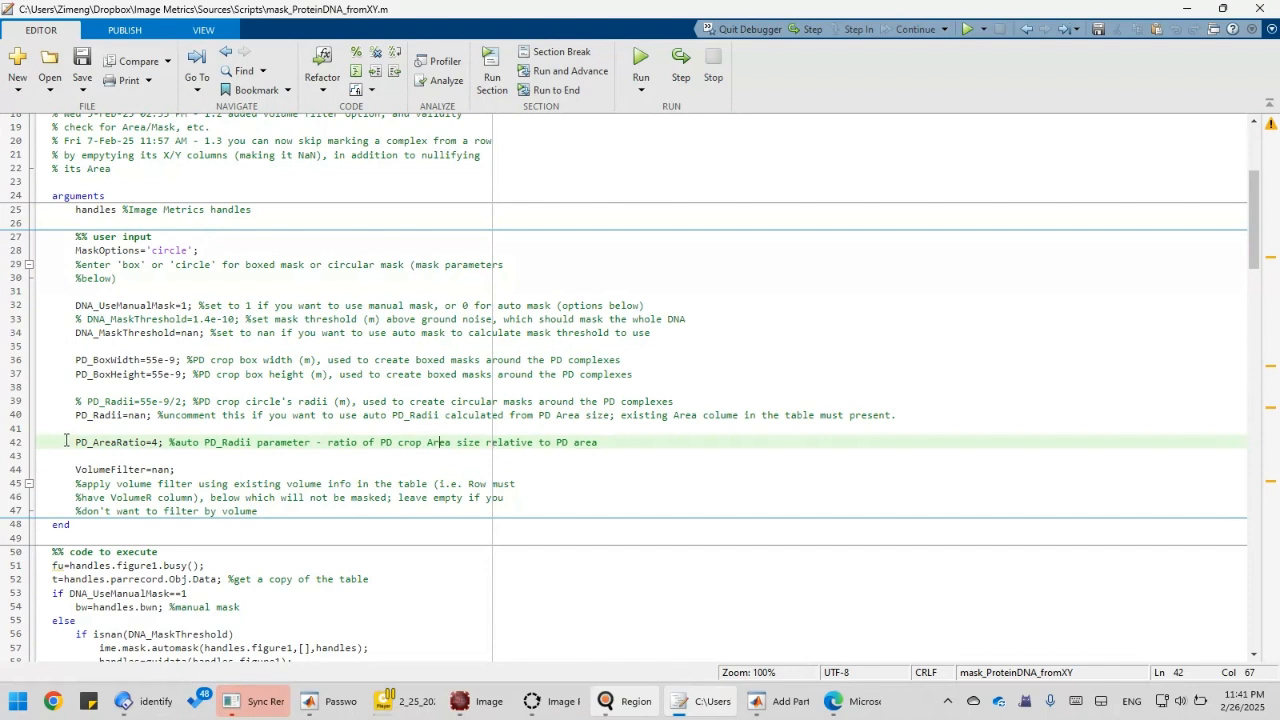
{"action": "left_click", "coordinate": [136, 442]}
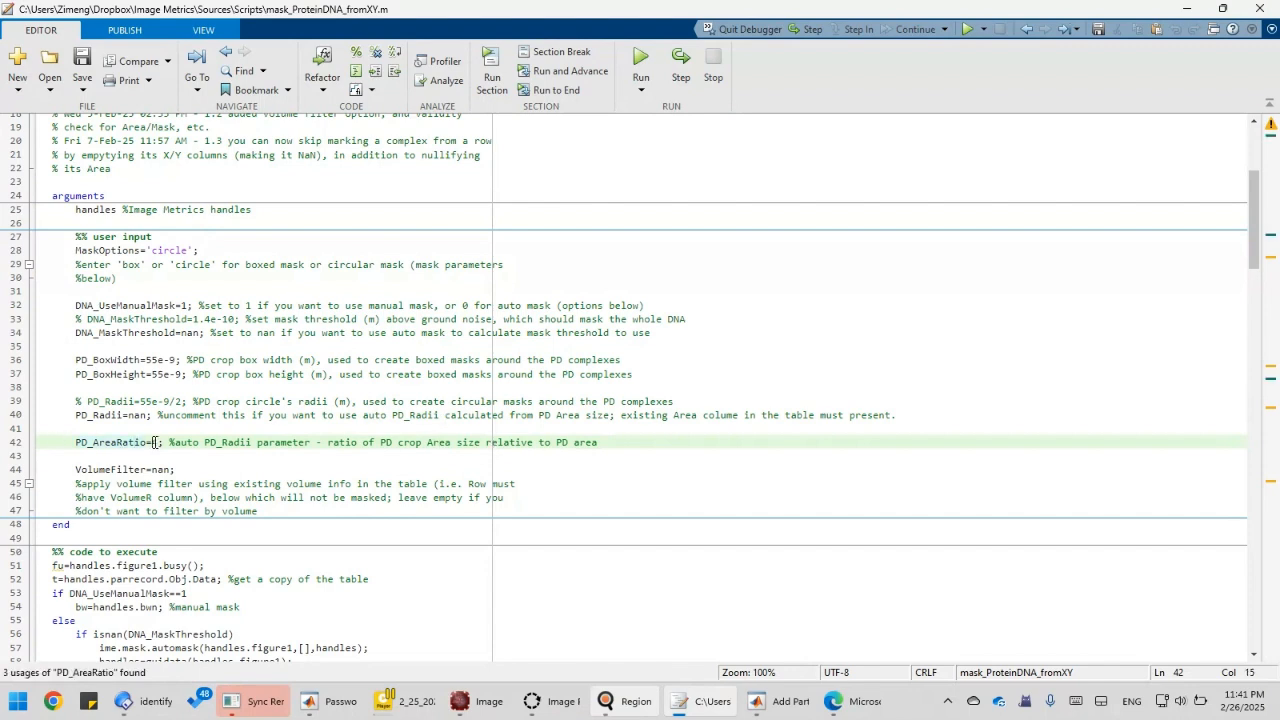
{"action": "double_click", "coordinate": [155, 442]}
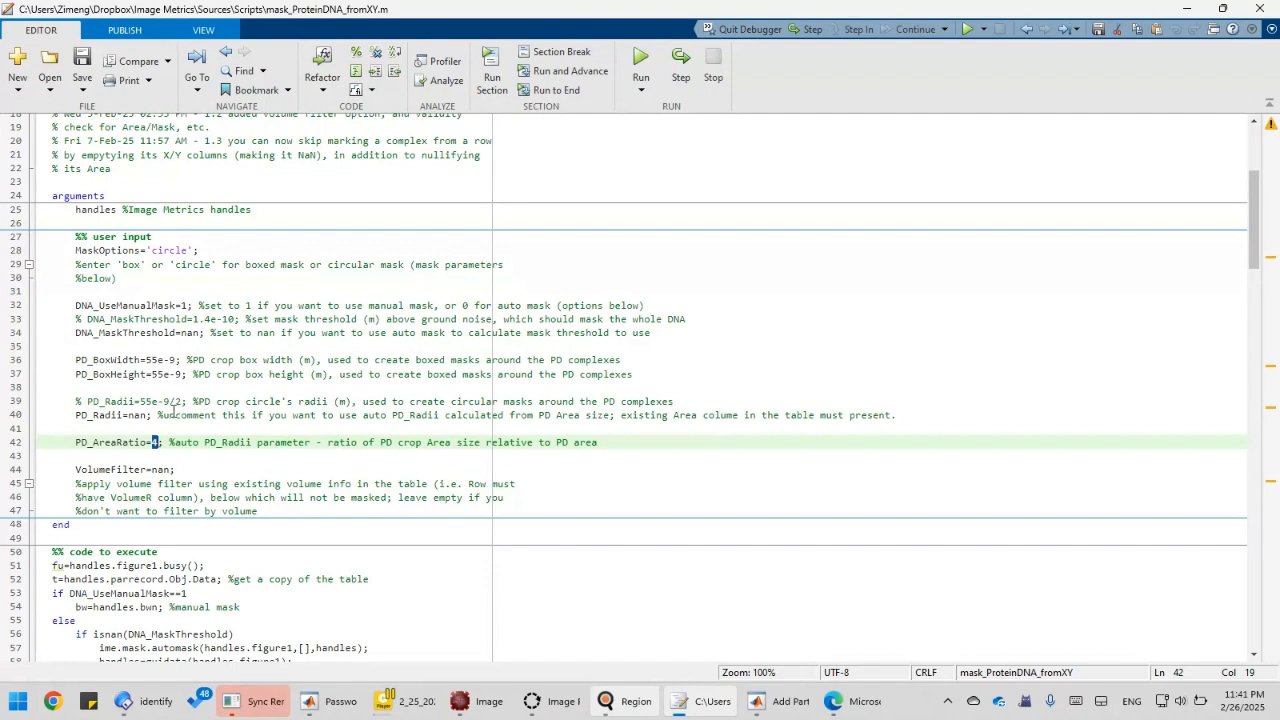
{"action": "left_click", "coordinate": [159, 442]}
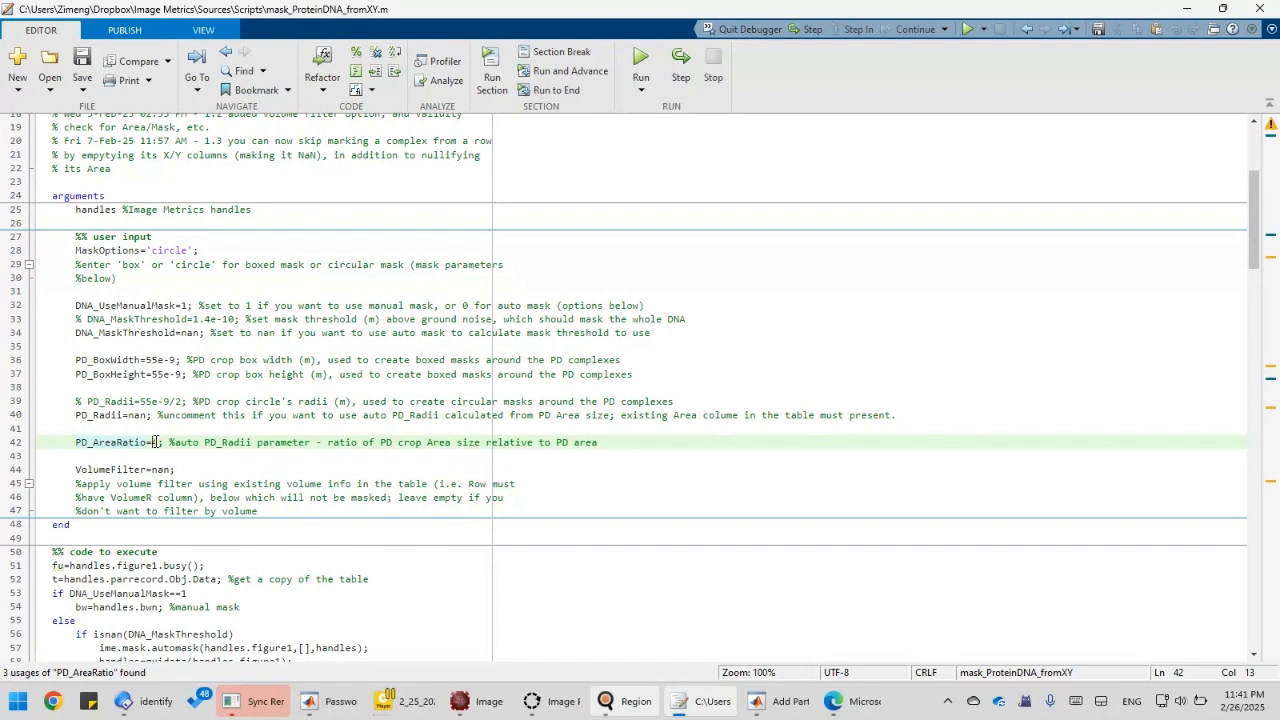
{"action": "left_click", "coordinate": [155, 442]}
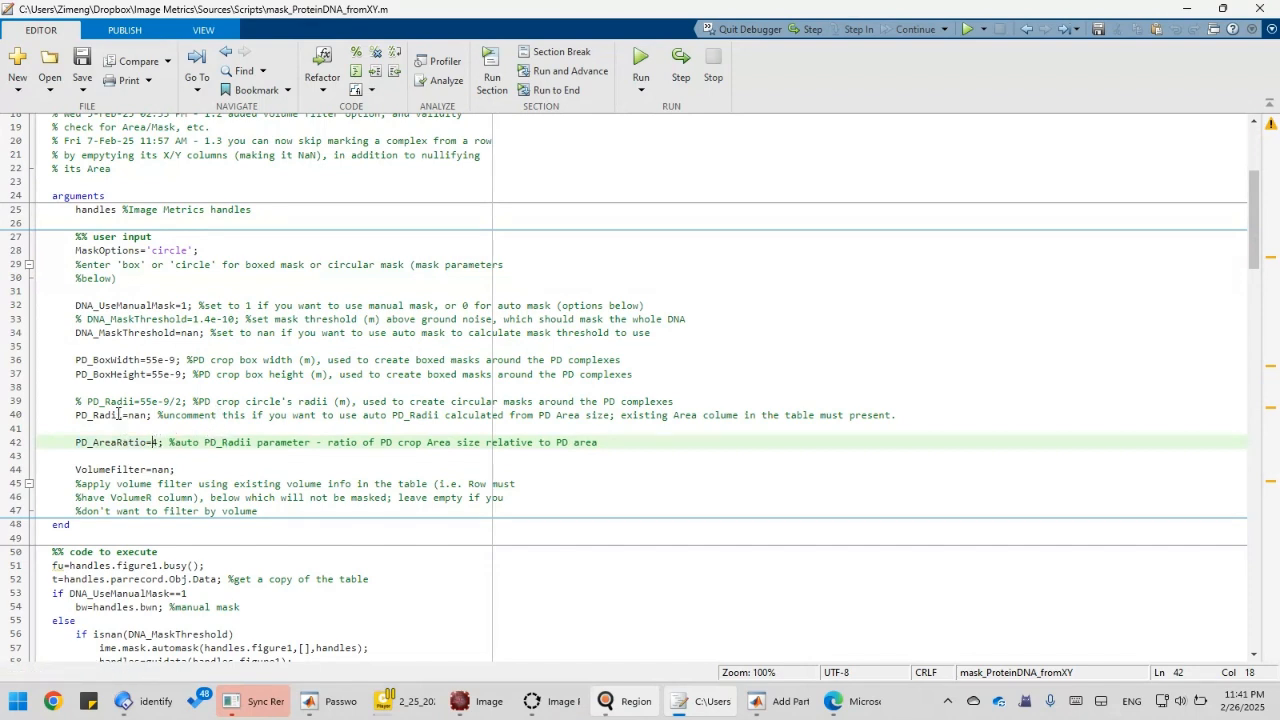
{"action": "left_click", "coordinate": [161, 442]}
{"action": "mouse_move", "coordinate": [655, 703]}
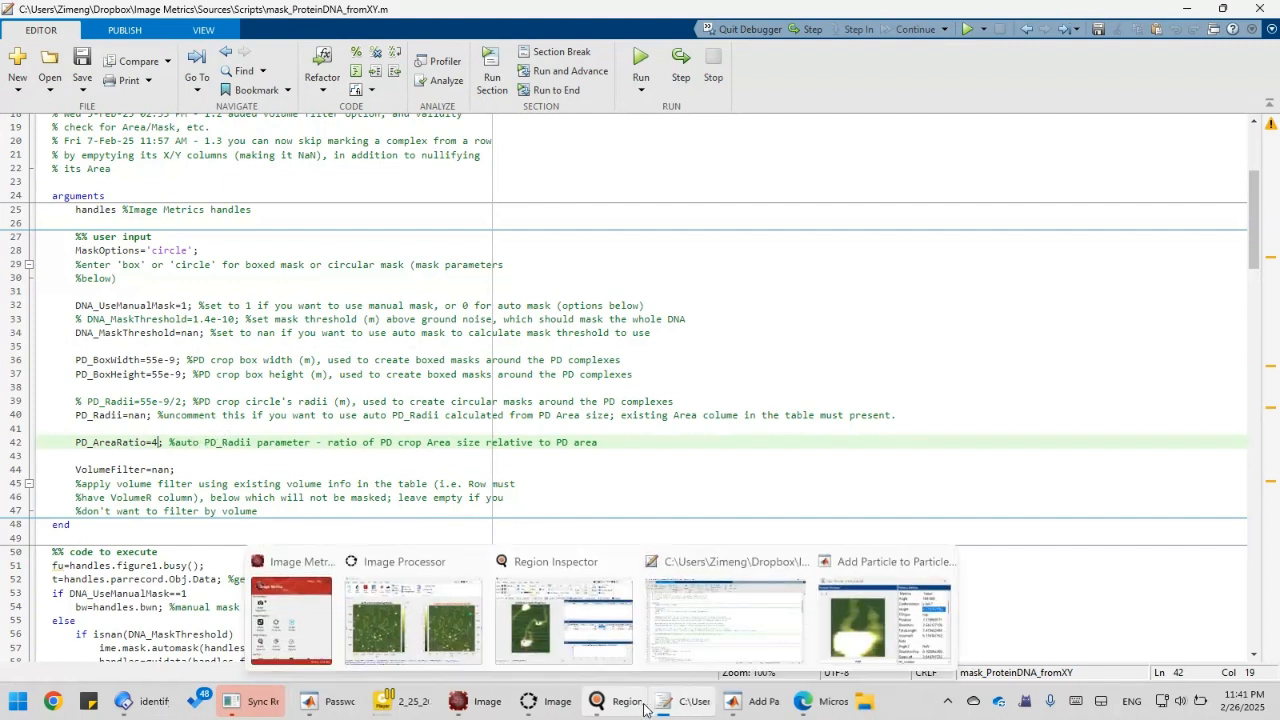
Glance at the particle preview, then return to the script's VolumeFilter=nan line.
{"action": "left_click", "coordinate": [849, 638]}
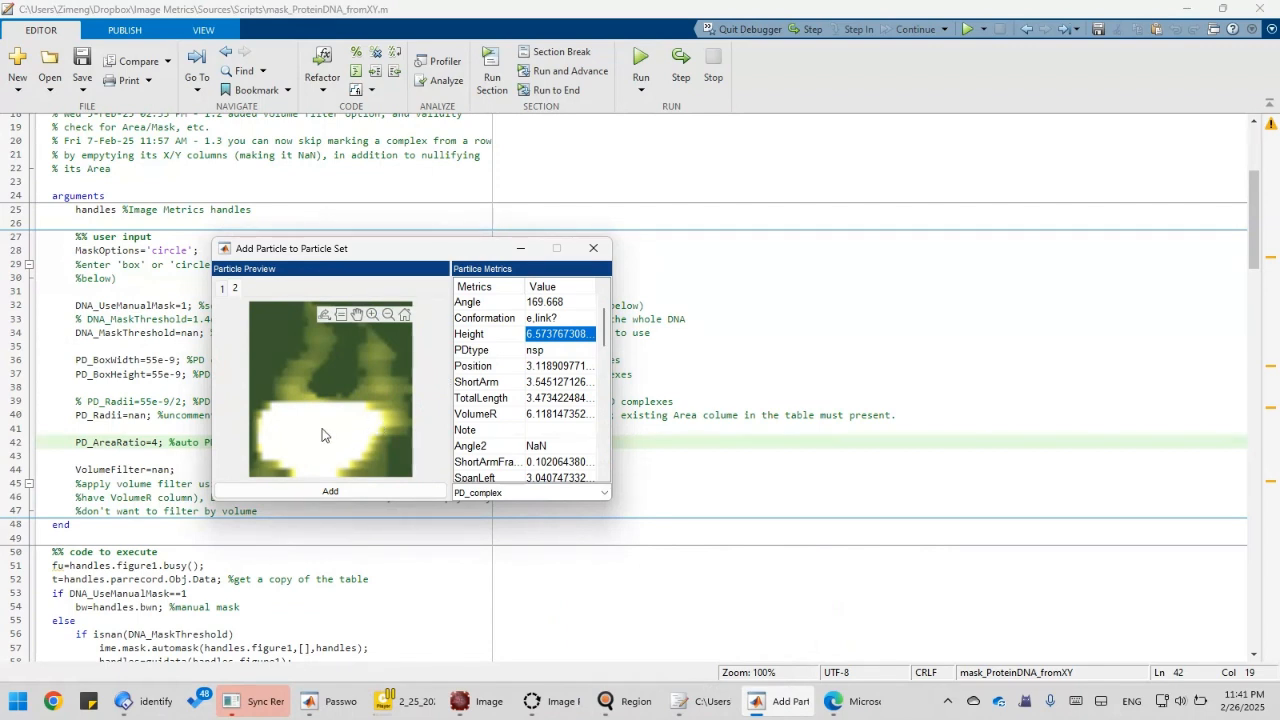
{"action": "left_click_drag", "start_coordinate": [317, 440], "coordinate": [381, 417]}
{"action": "right_click", "coordinate": [382, 406]}
{"action": "left_click", "coordinate": [320, 428]}
{"action": "left_click", "coordinate": [150, 443]}
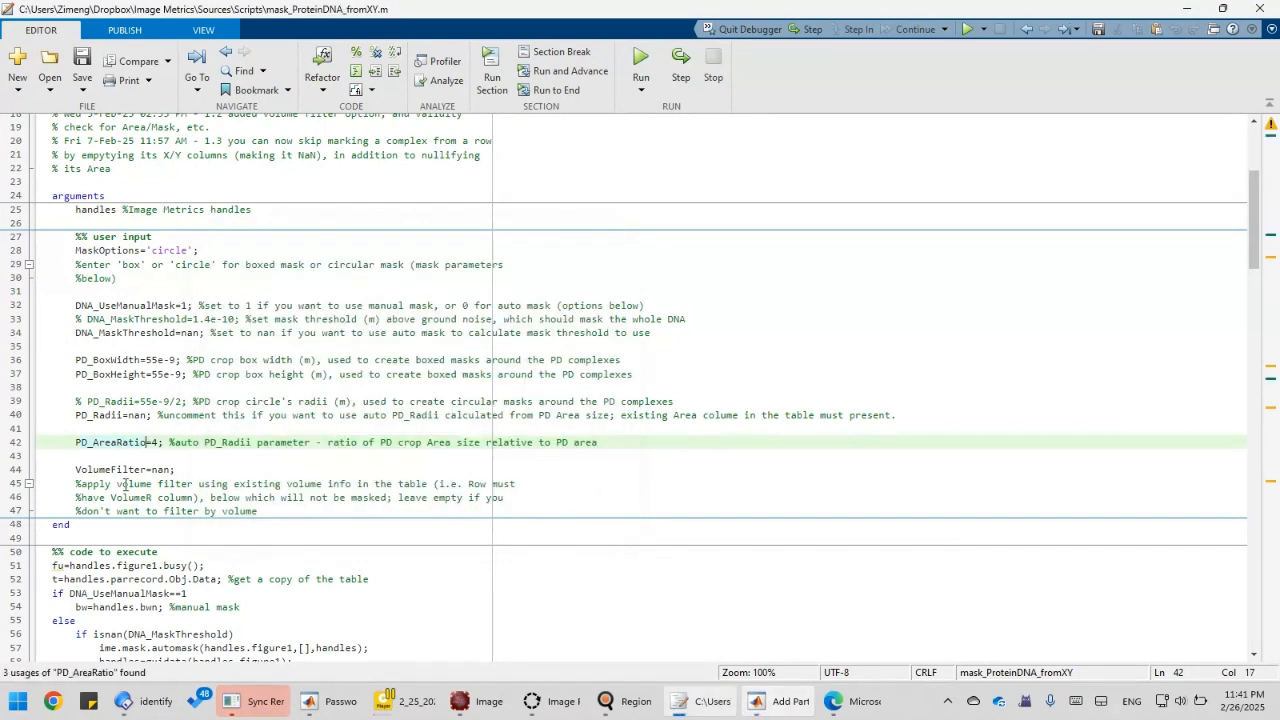
{"action": "left_click", "coordinate": [112, 470]}
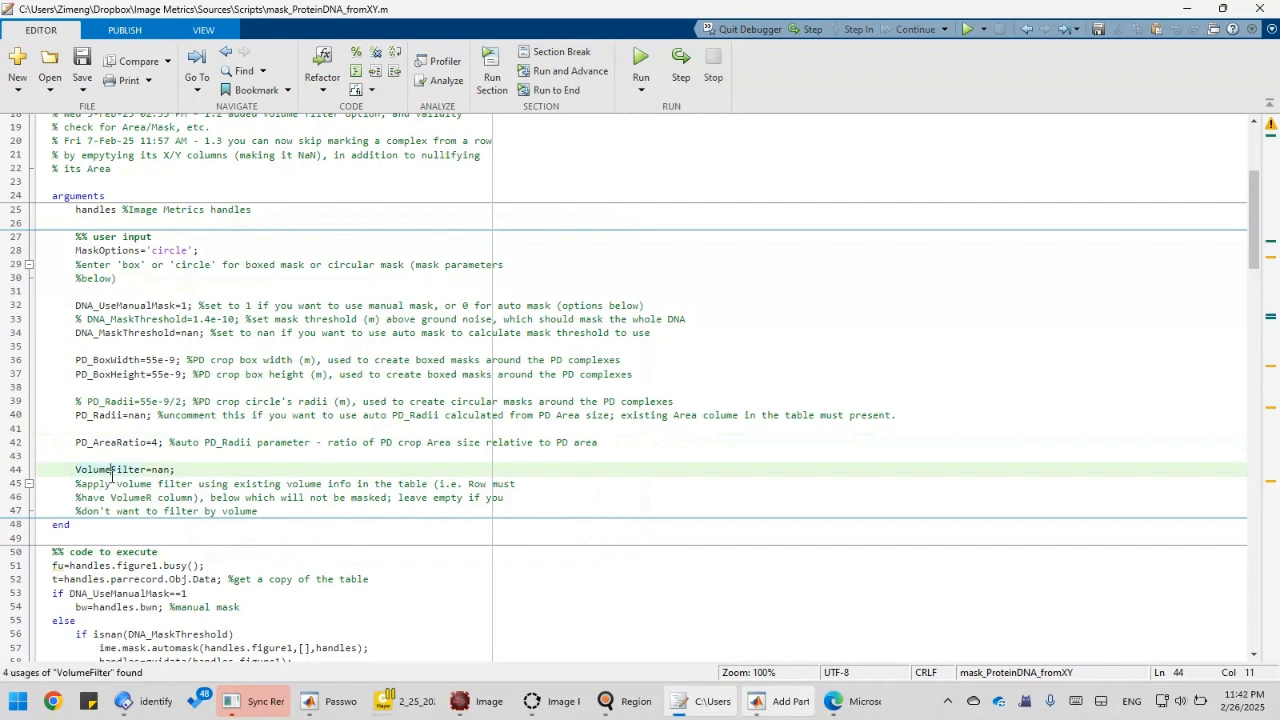
{"action": "left_click", "coordinate": [171, 469]}
{"action": "type", "text": ";"}
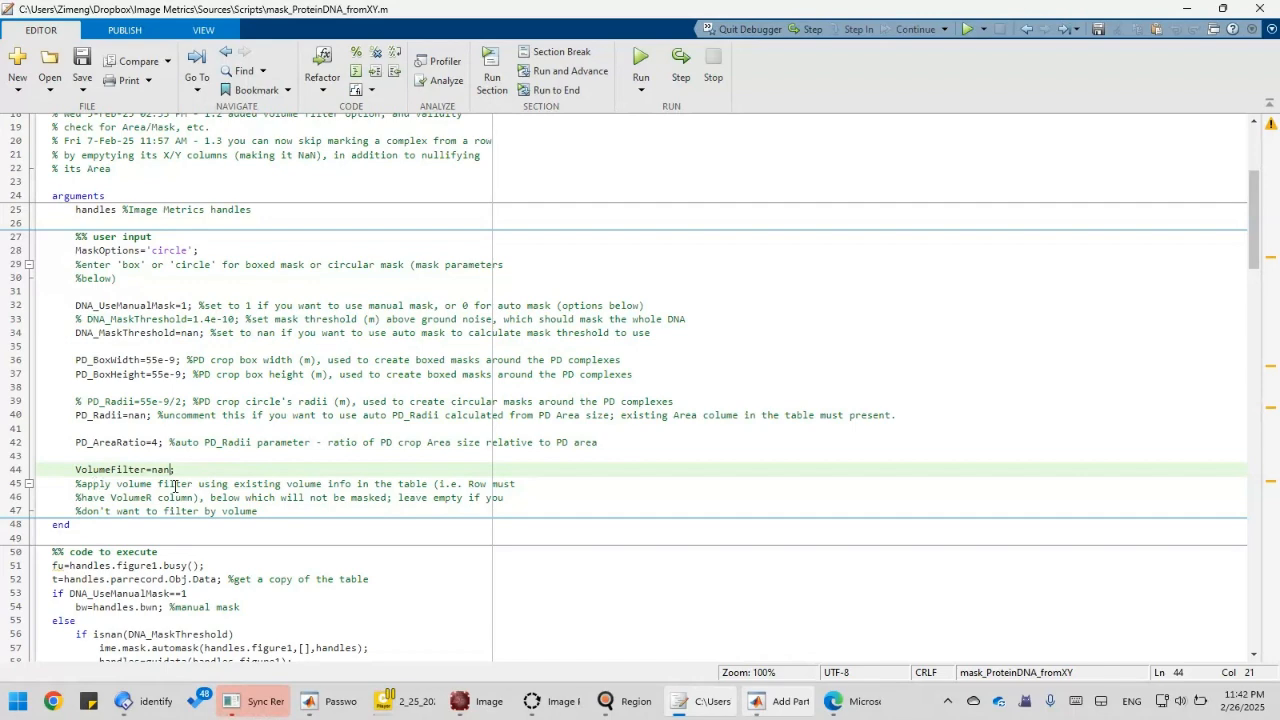
{"action": "scroll", "coordinate": [173, 486], "scroll_direction": "down", "scroll_amount": 2}
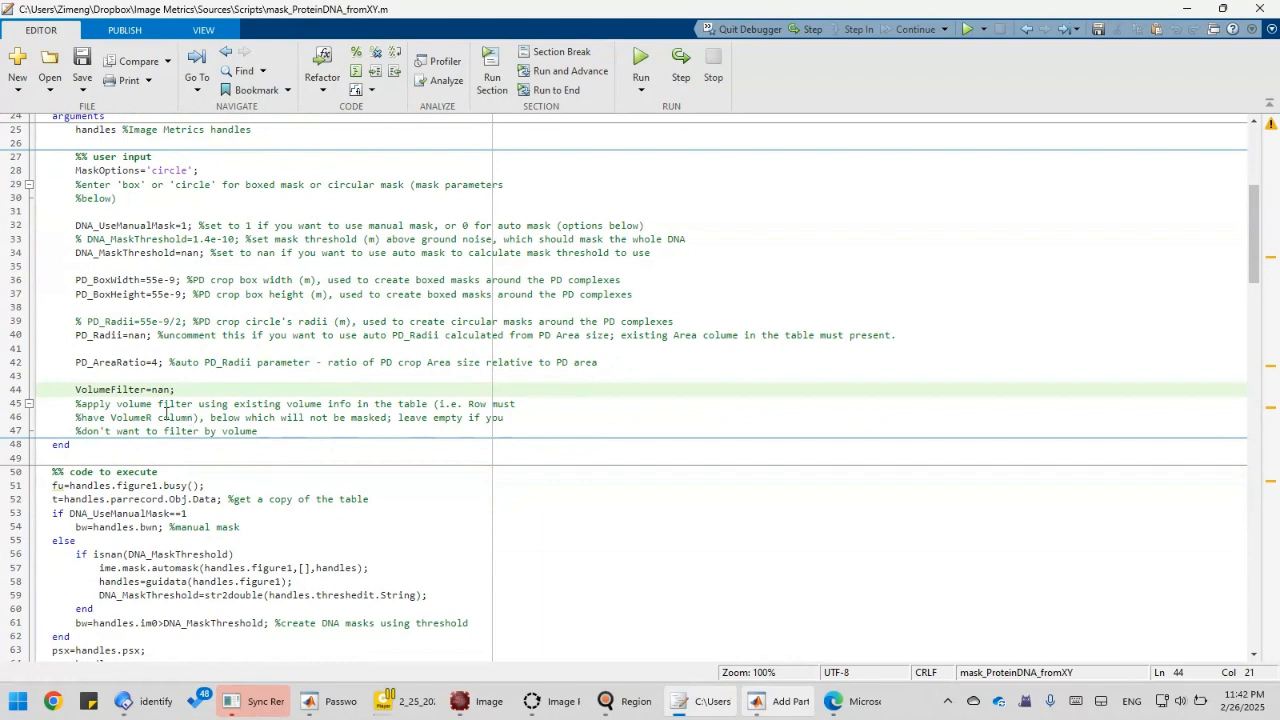
{"action": "left_click", "coordinate": [406, 418]}
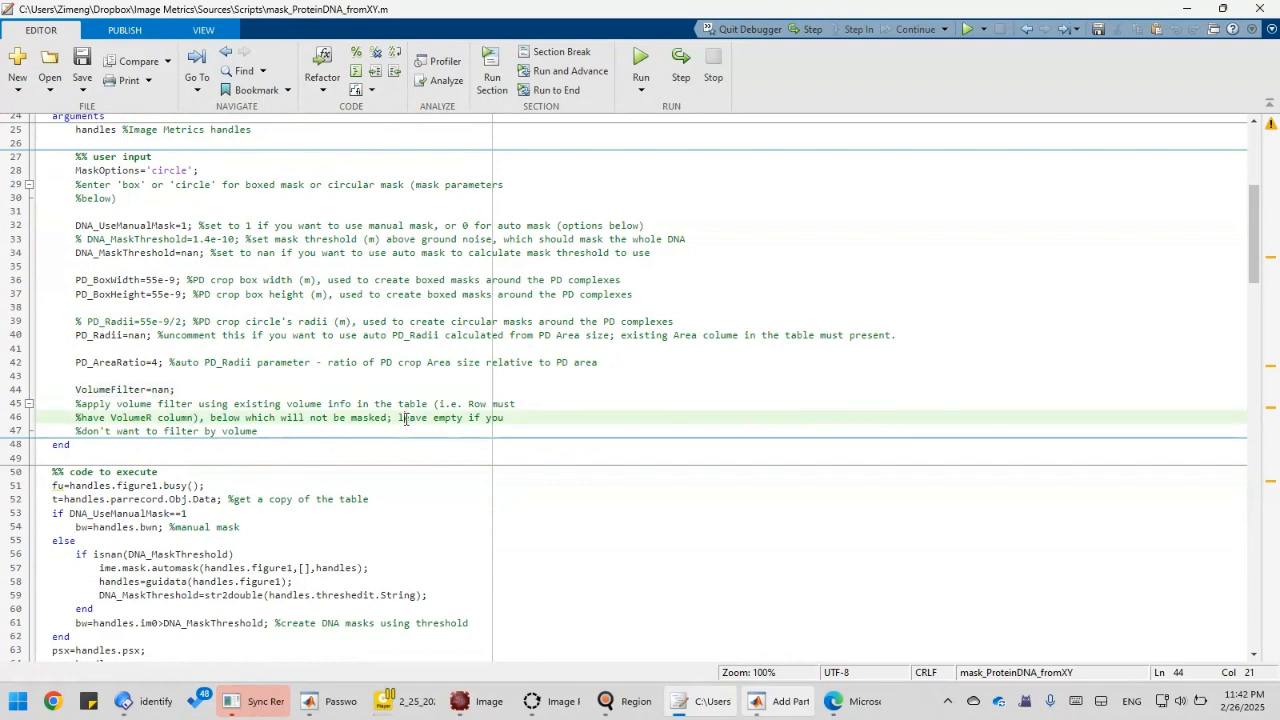
{"action": "left_click_drag", "start_coordinate": [406, 418], "coordinate": [268, 432]}
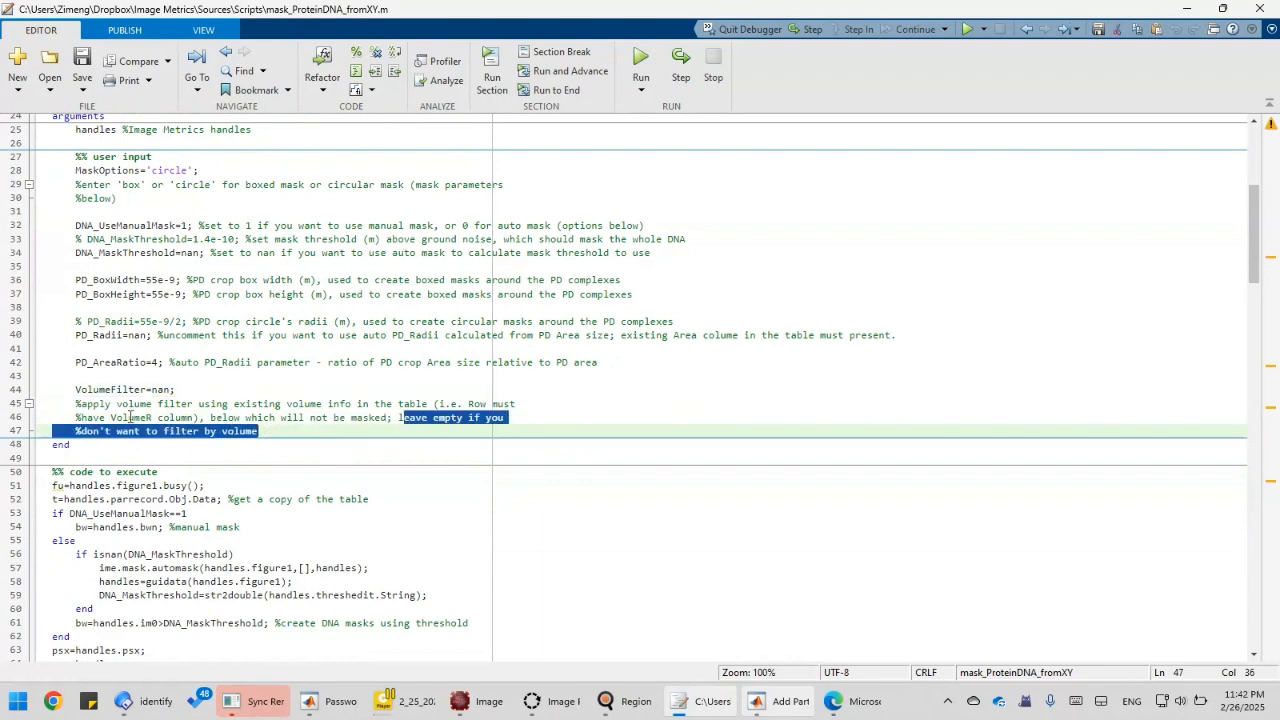
{"action": "left_click", "coordinate": [153, 390]}
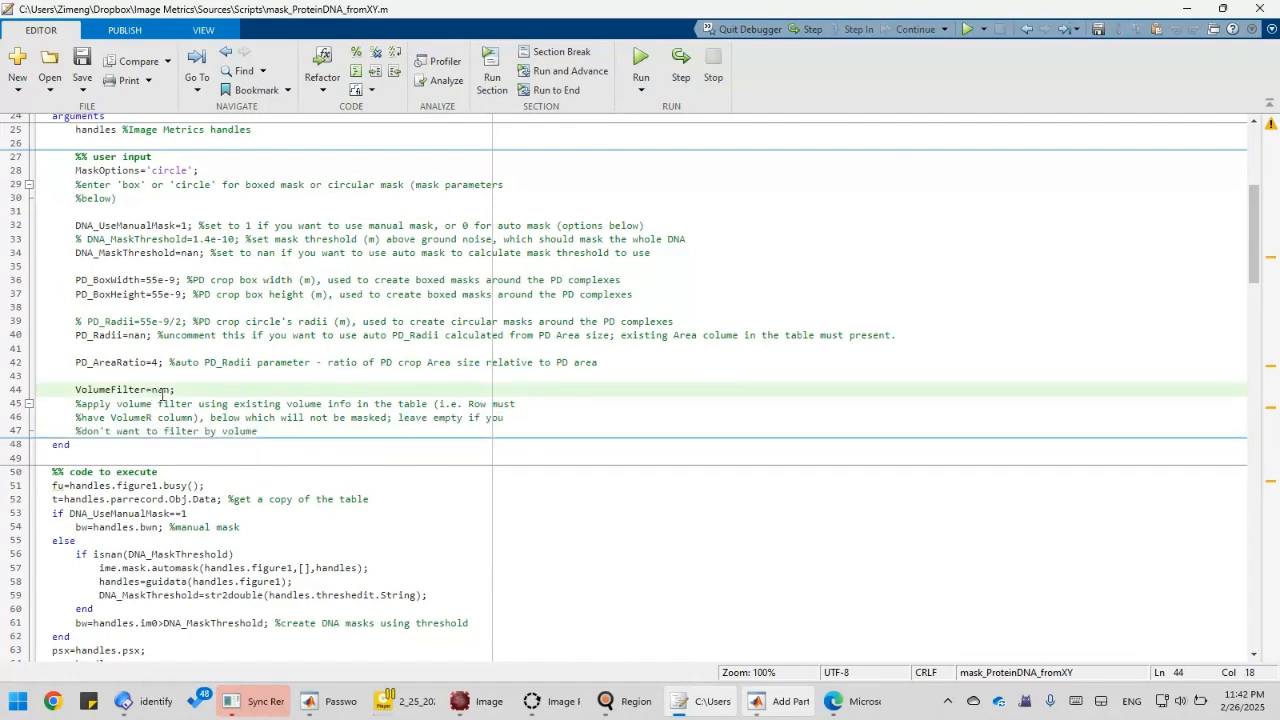
{"action": "left_click", "coordinate": [163, 392]}
{"action": "scroll", "coordinate": [152, 428], "scroll_direction": "up", "scroll_amount": 2}
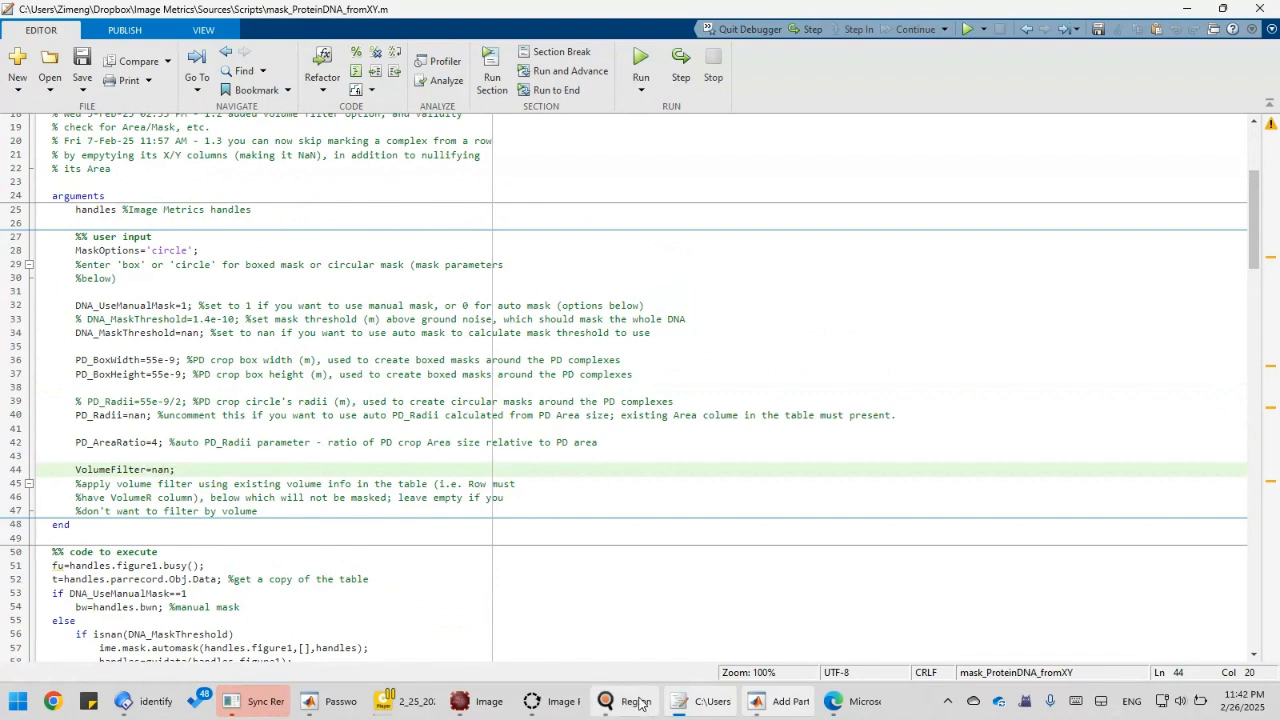
{"action": "mouse_move", "coordinate": [642, 705]}
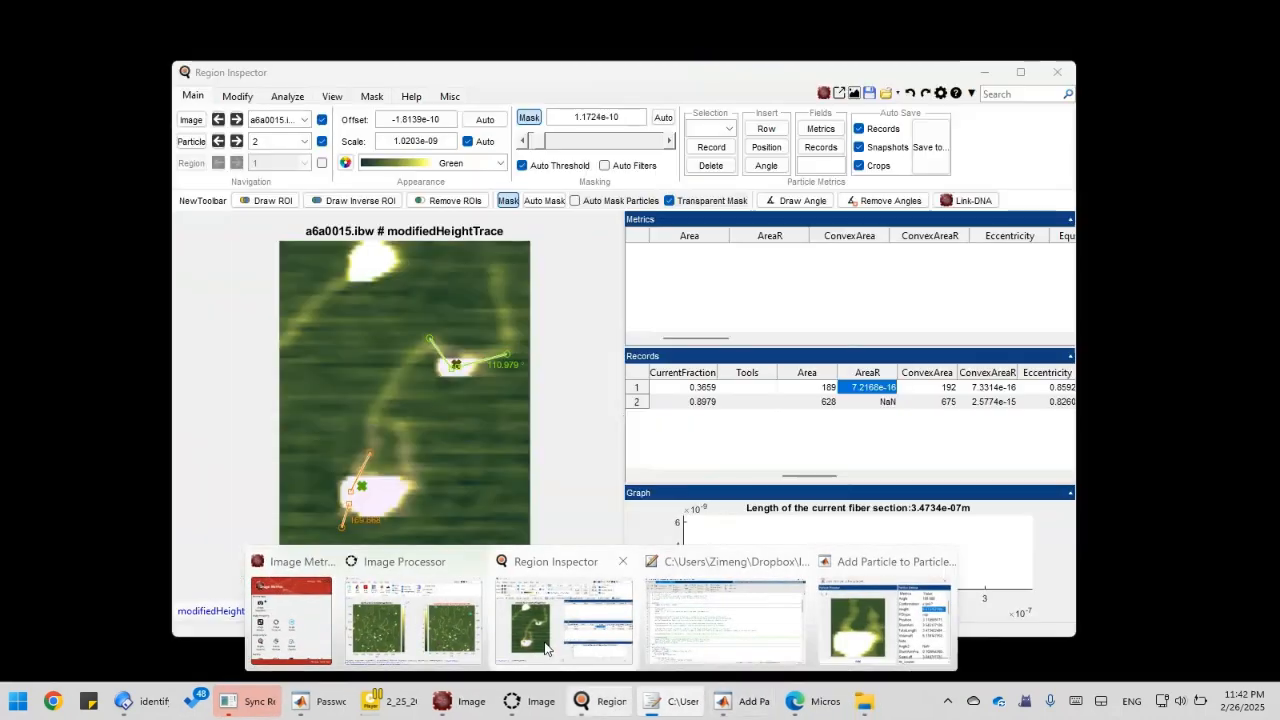
{"action": "left_click", "coordinate": [560, 630]}
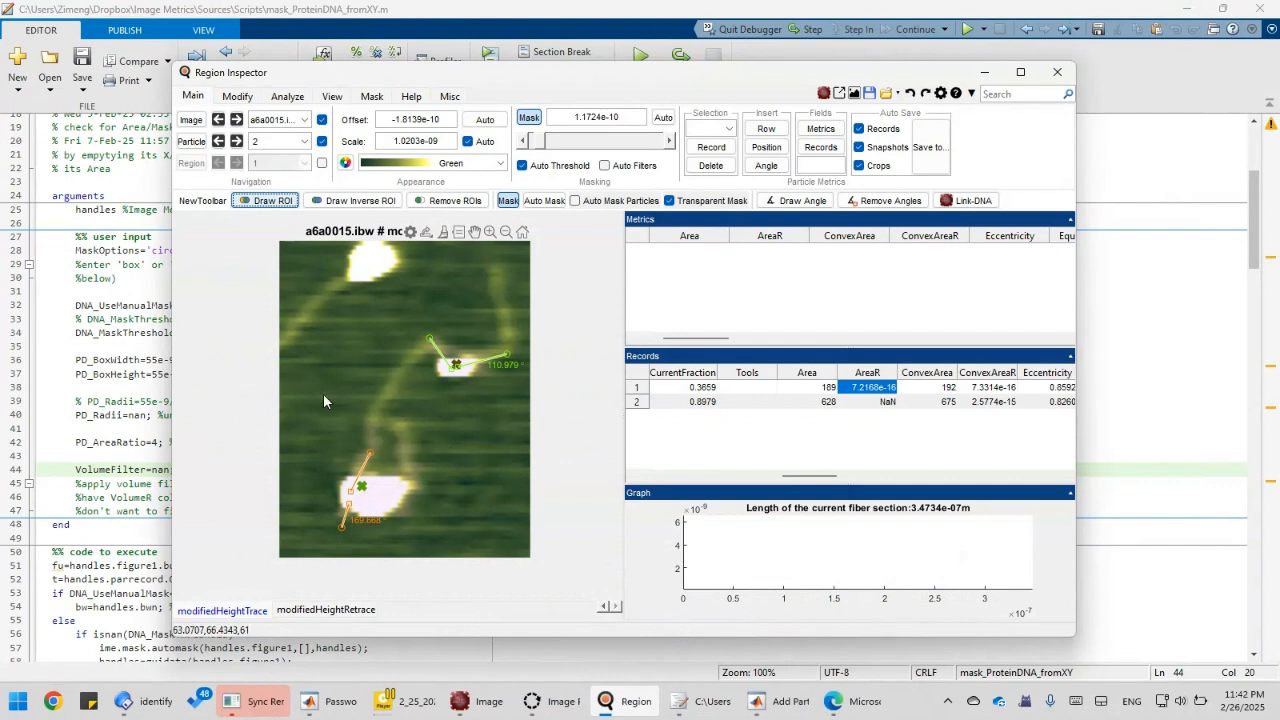
{"action": "left_click", "coordinate": [131, 469]}
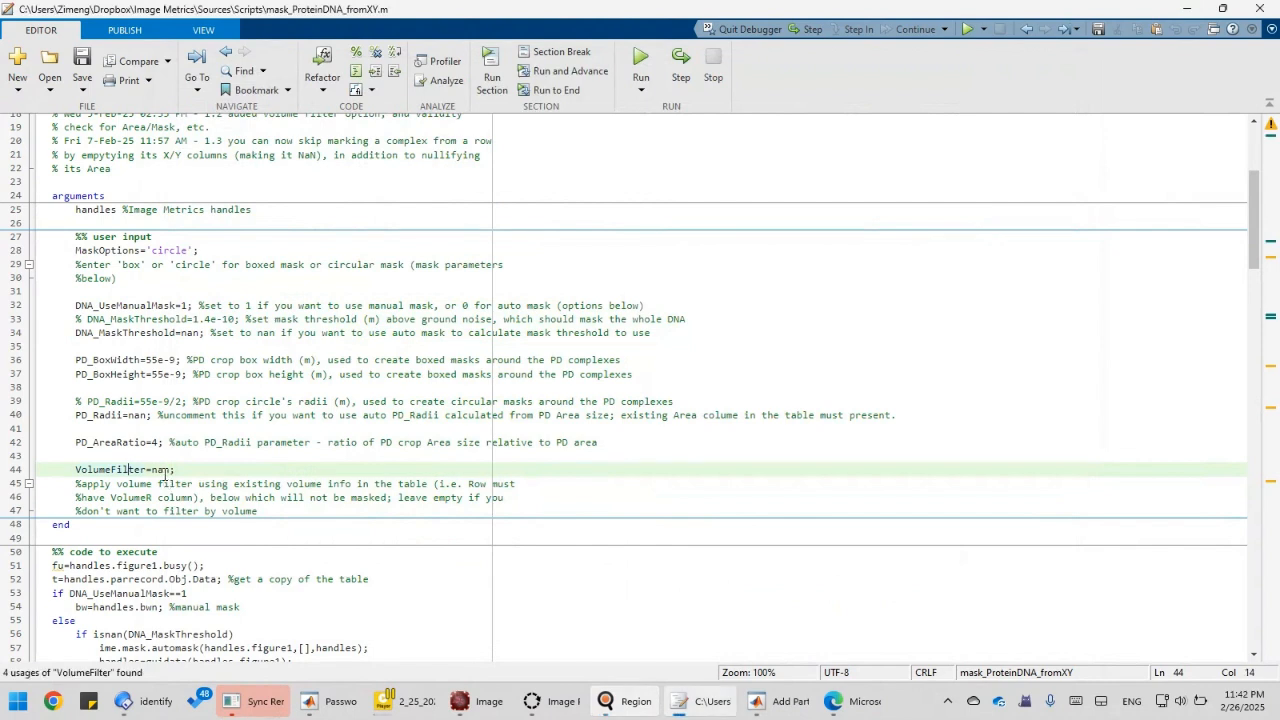
{"action": "left_click", "coordinate": [163, 470]}
{"action": "double_click", "coordinate": [161, 470]}
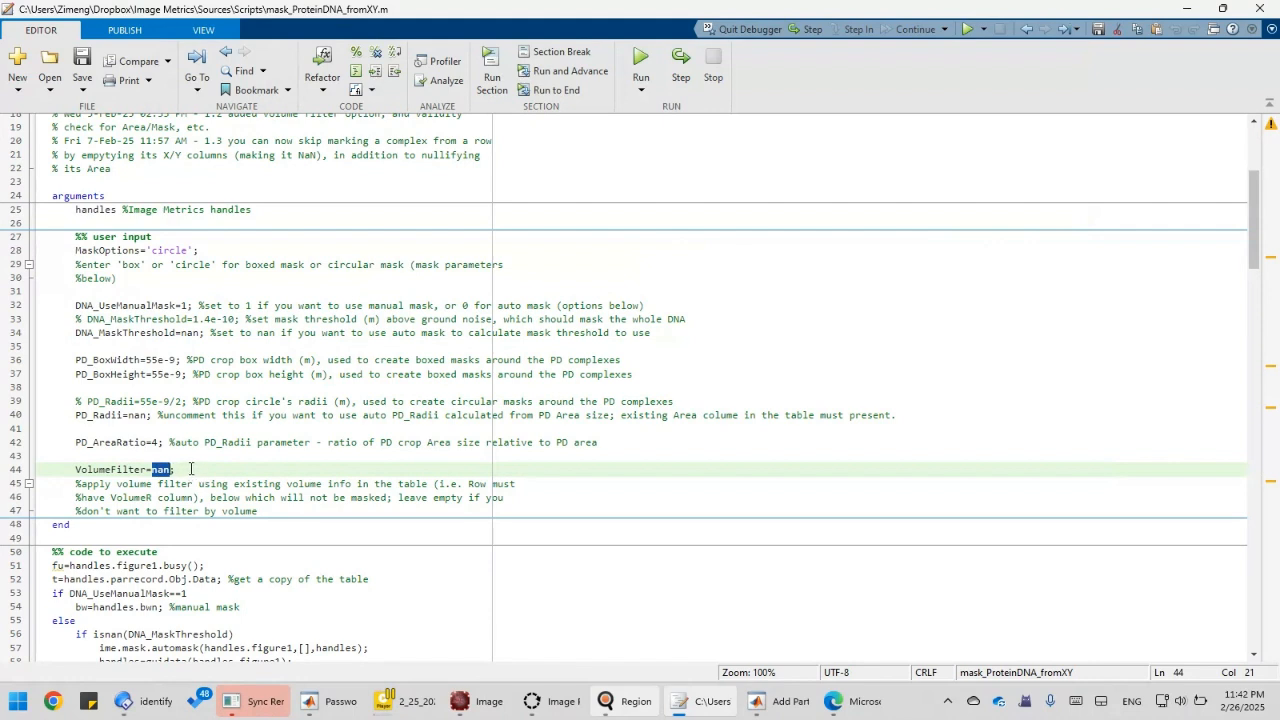
{"action": "left_click", "coordinate": [131, 459]}
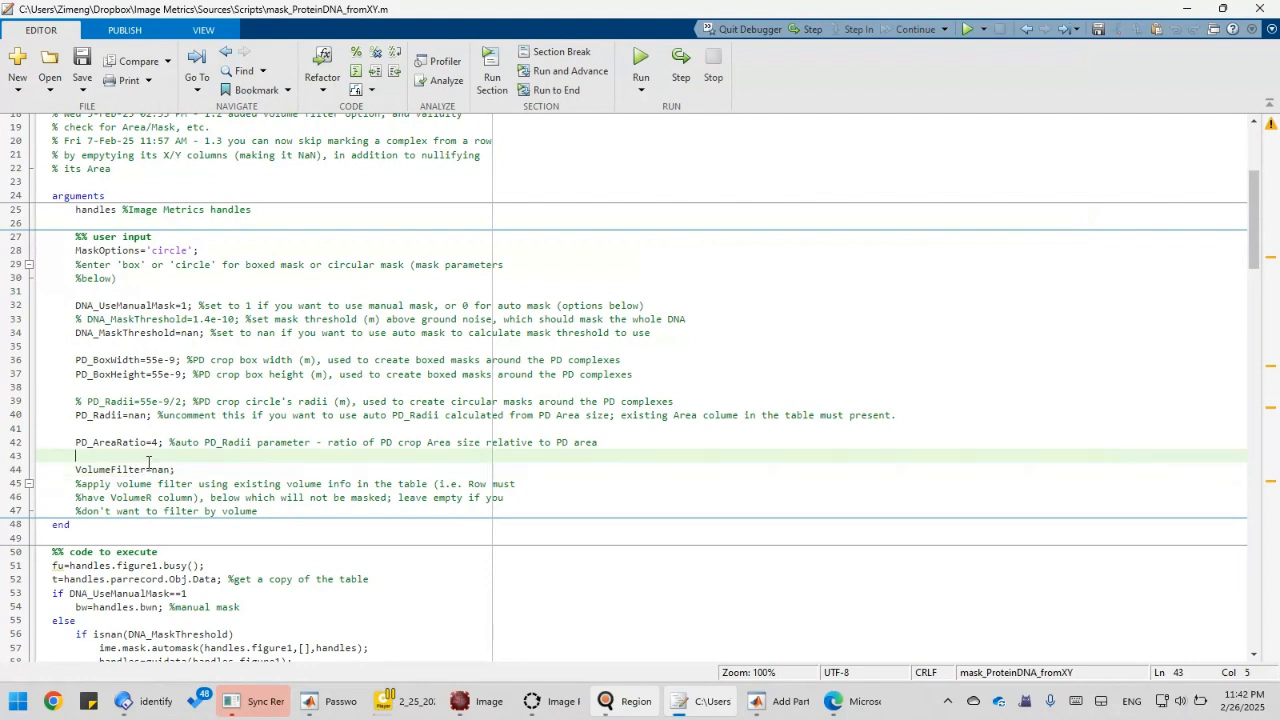
{"action": "left_click", "coordinate": [163, 469]}
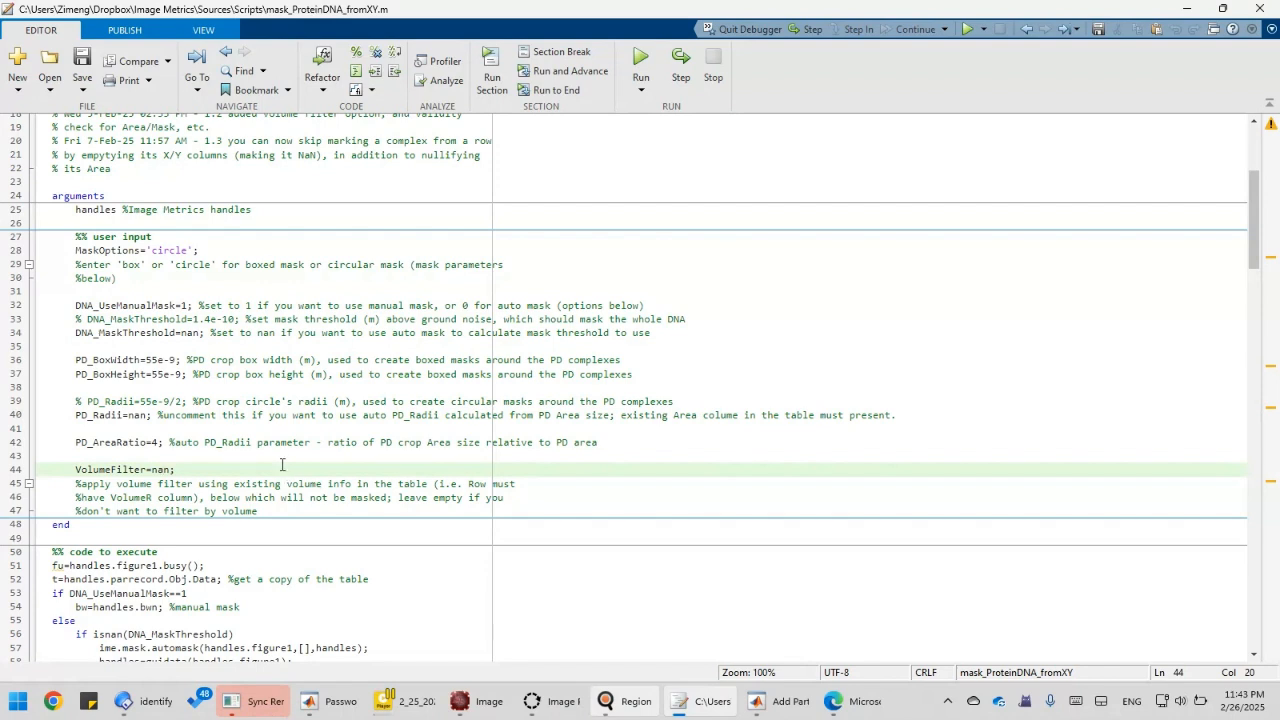
{"action": "double_click", "coordinate": [162, 469]}
{"action": "left_click", "coordinate": [119, 484]}
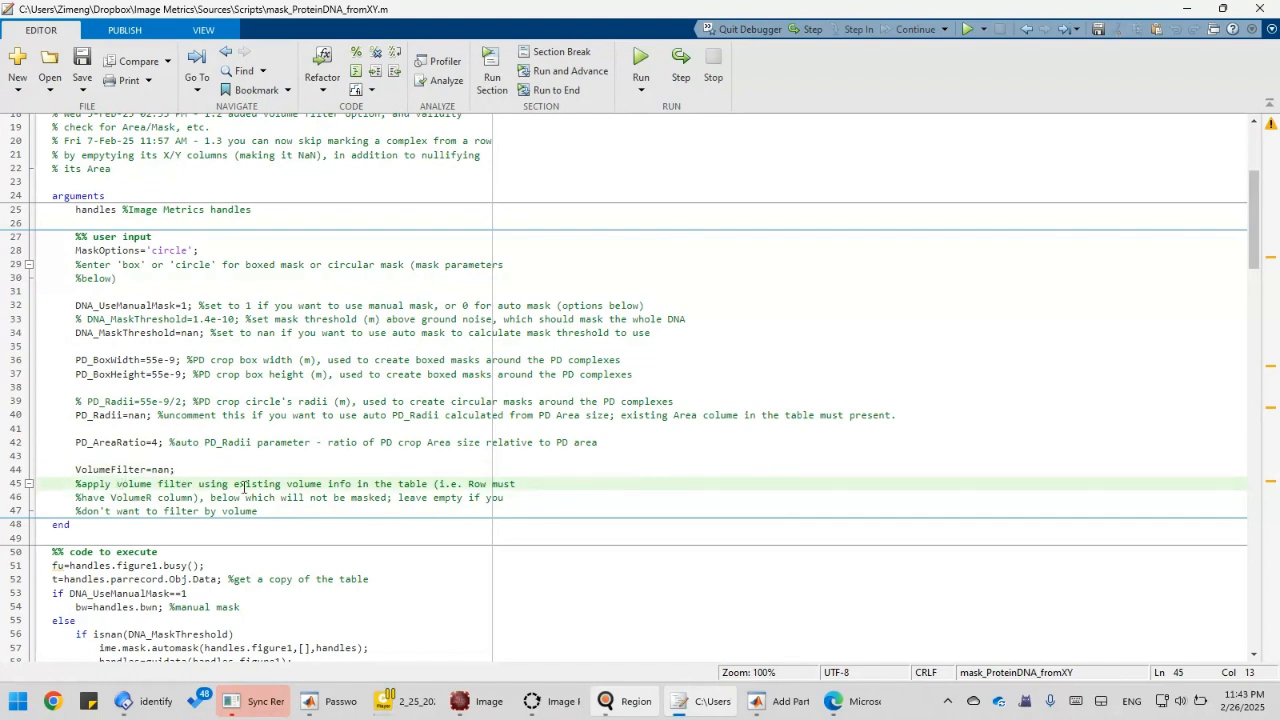
{"action": "scroll", "coordinate": [258, 492], "scroll_direction": "down", "scroll_amount": 4}
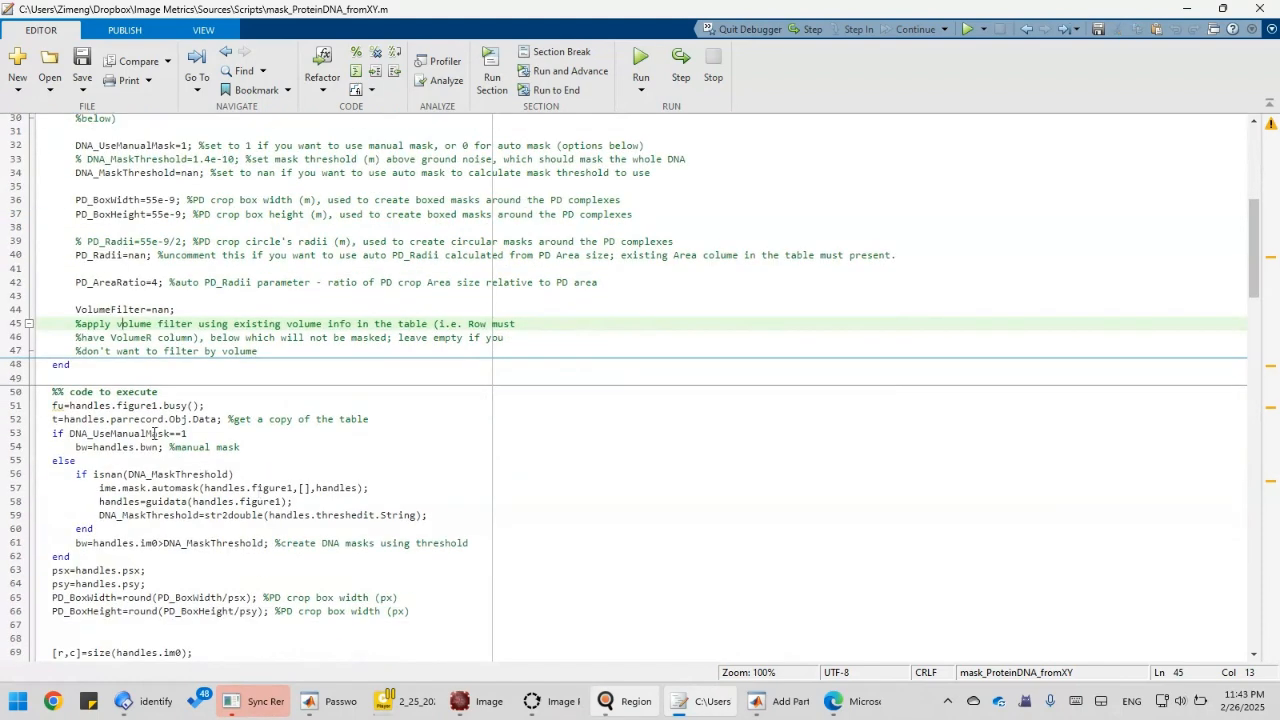
{"action": "scroll", "coordinate": [155, 433], "scroll_direction": "up", "scroll_amount": 4}
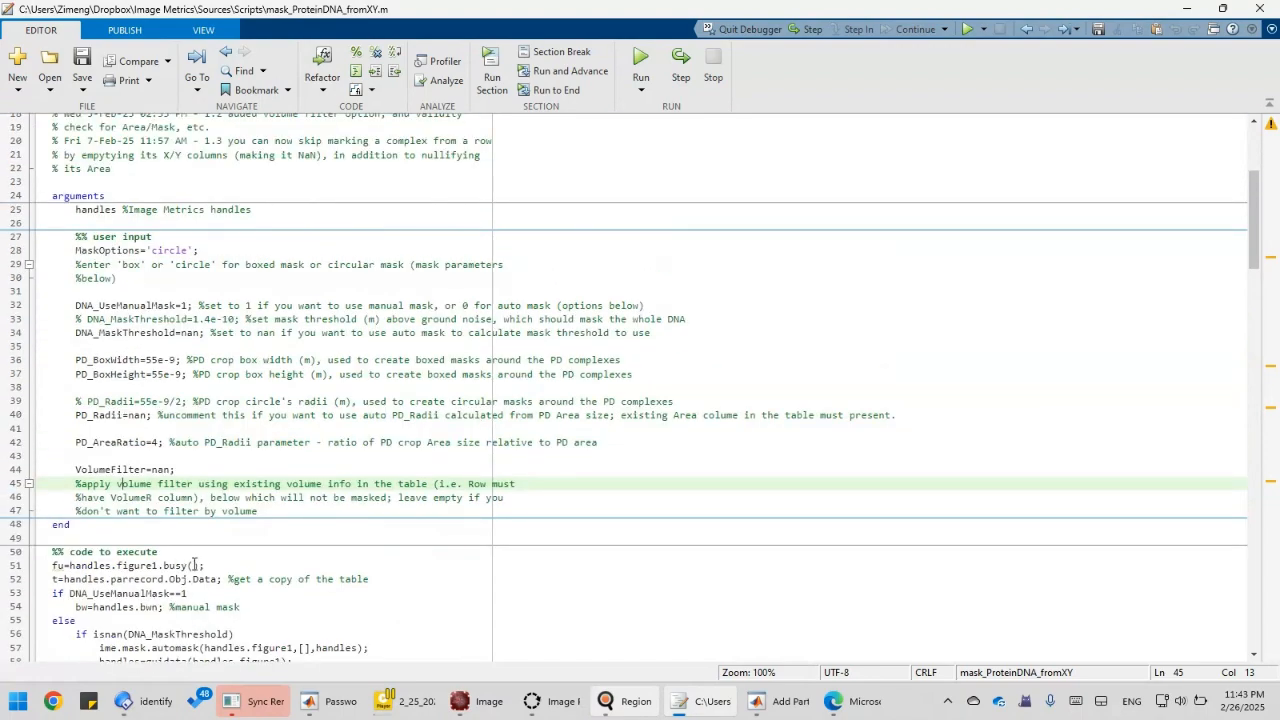
{"action": "scroll", "coordinate": [194, 564], "scroll_direction": "down", "scroll_amount": 15}
{"action": "scroll", "coordinate": [194, 564], "scroll_direction": "up", "scroll_amount": 8}
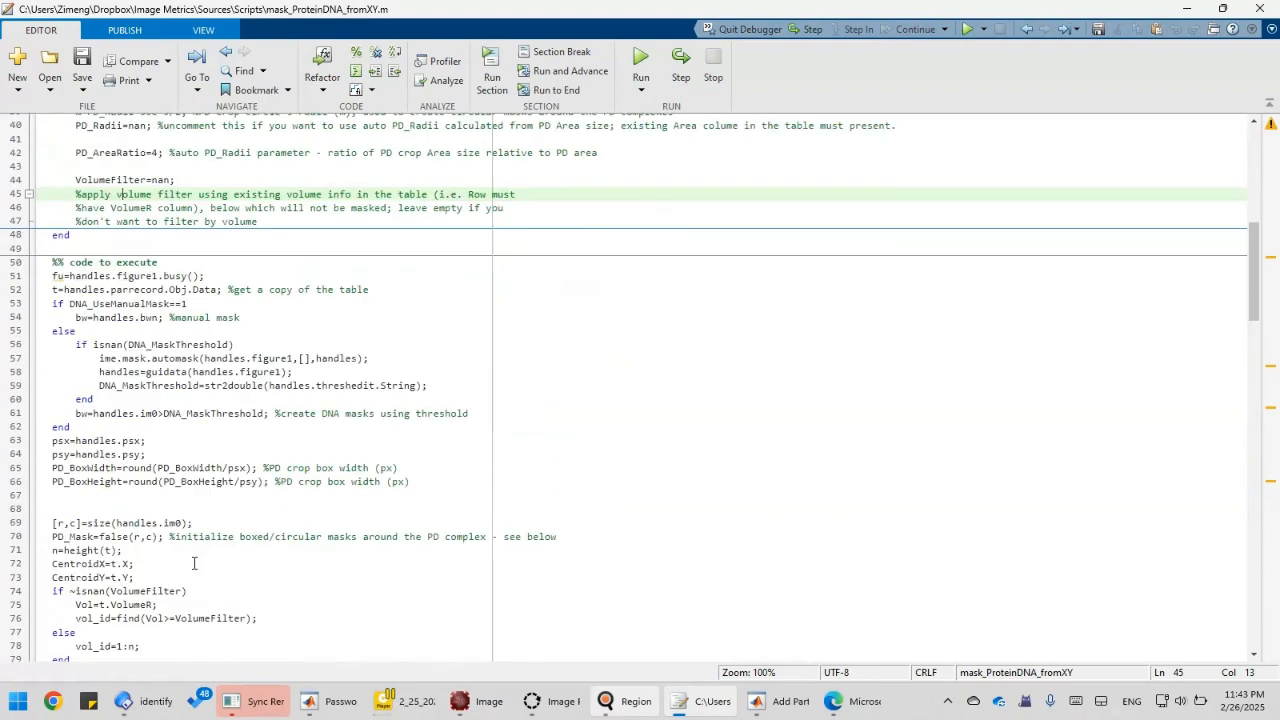
{"action": "scroll", "coordinate": [194, 564], "scroll_direction": "up", "scroll_amount": 13}
{"action": "scroll", "coordinate": [177, 556], "scroll_direction": "down", "scroll_amount": 6}
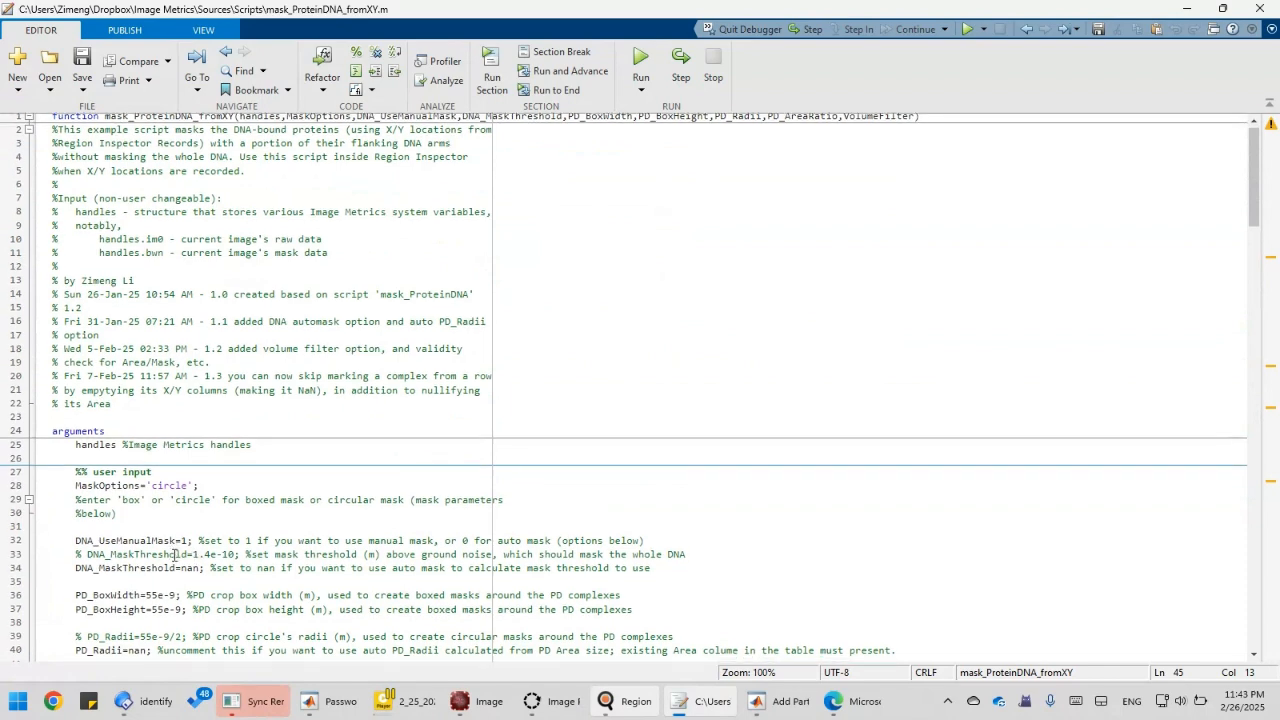
{"action": "scroll", "coordinate": [210, 530], "scroll_direction": "up", "scroll_amount": 2}
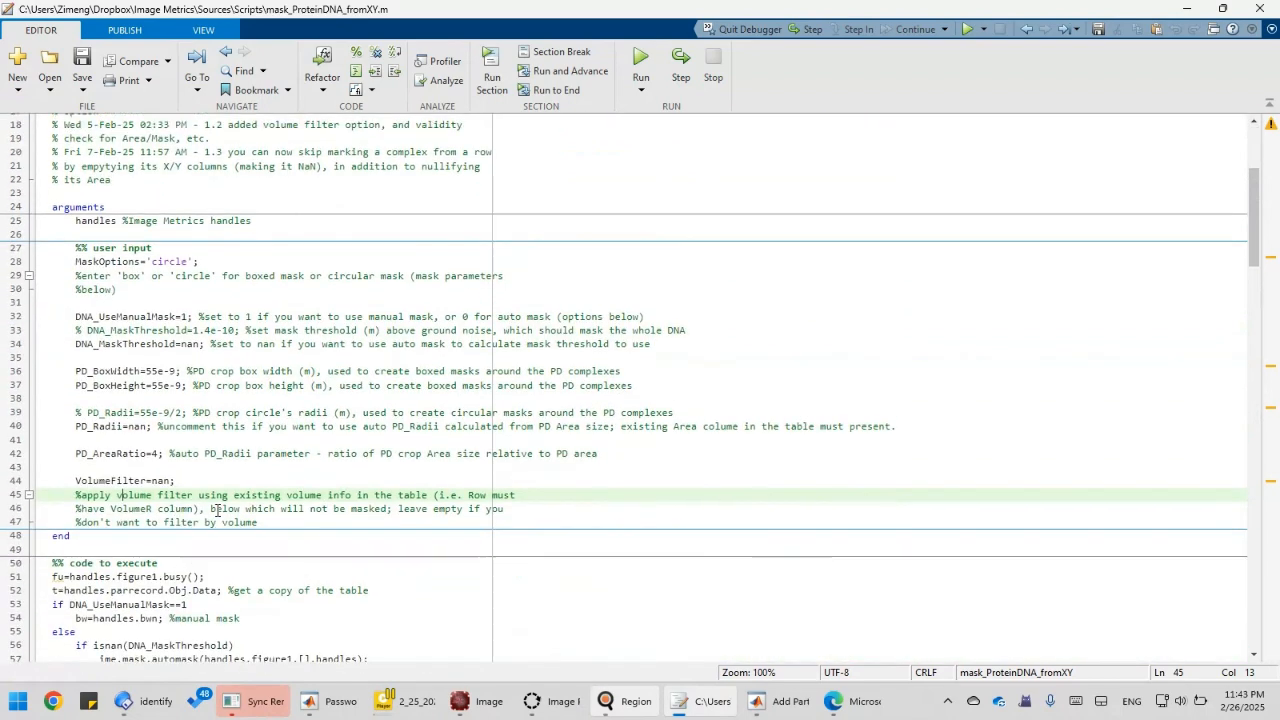
{"action": "left_click_drag", "start_coordinate": [204, 545], "coordinate": [53, 335]}
{"action": "left_click", "coordinate": [226, 335]}
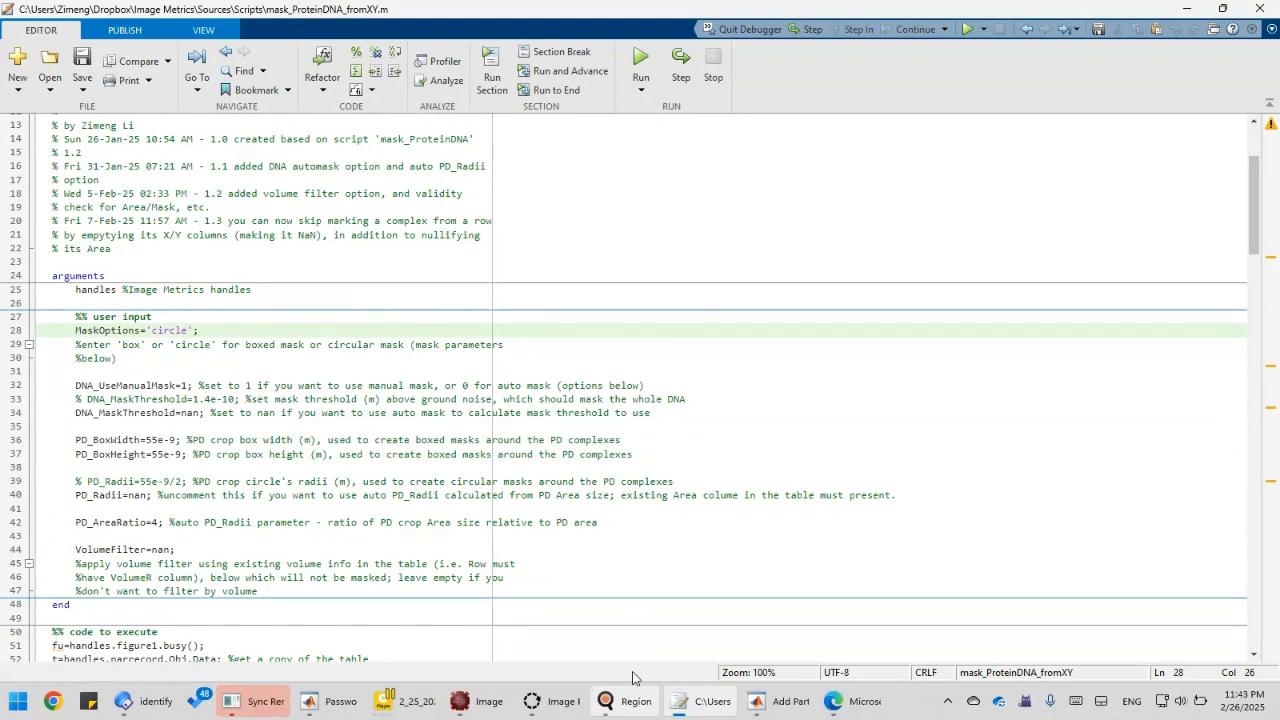
{"action": "mouse_move", "coordinate": [618, 704]}
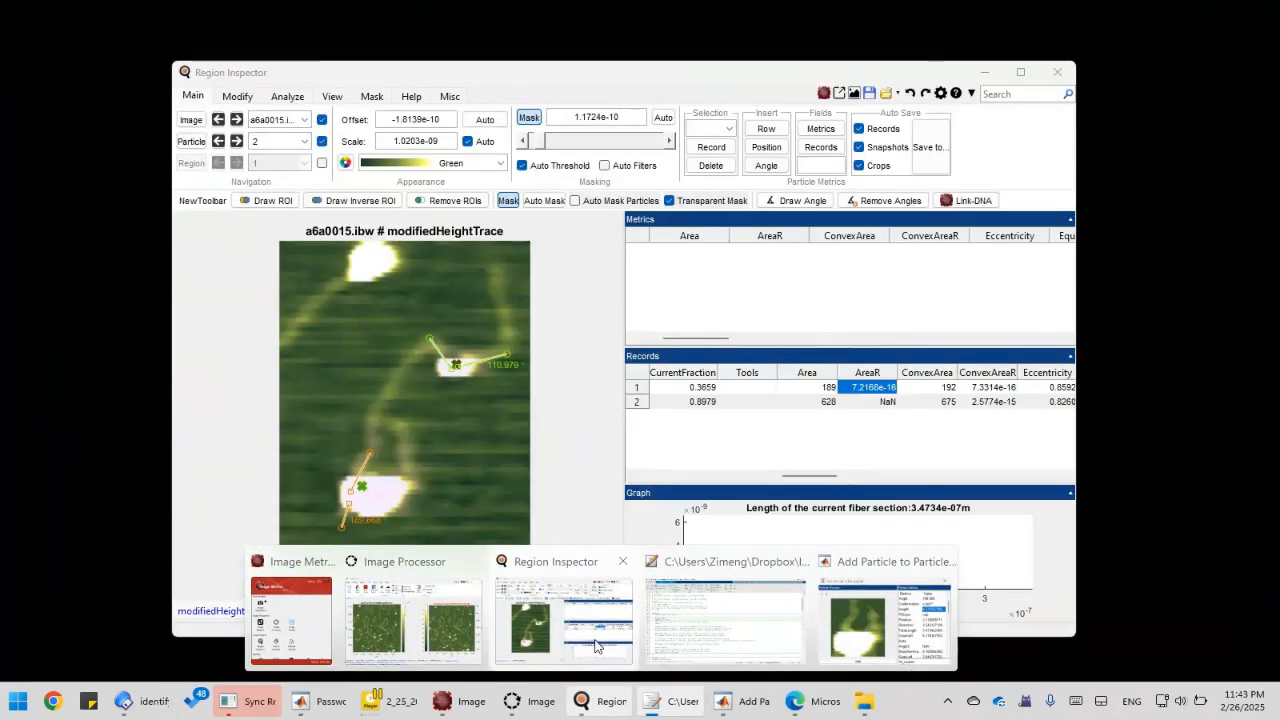
Launch mask_ProteinDNA_fromXY_interactive, review PD_BoxWidth, PD_BoxHeight and PD_AreaRatio, then cancel.
{"action": "left_click", "coordinate": [598, 646]}
{"action": "right_click", "coordinate": [843, 443]}
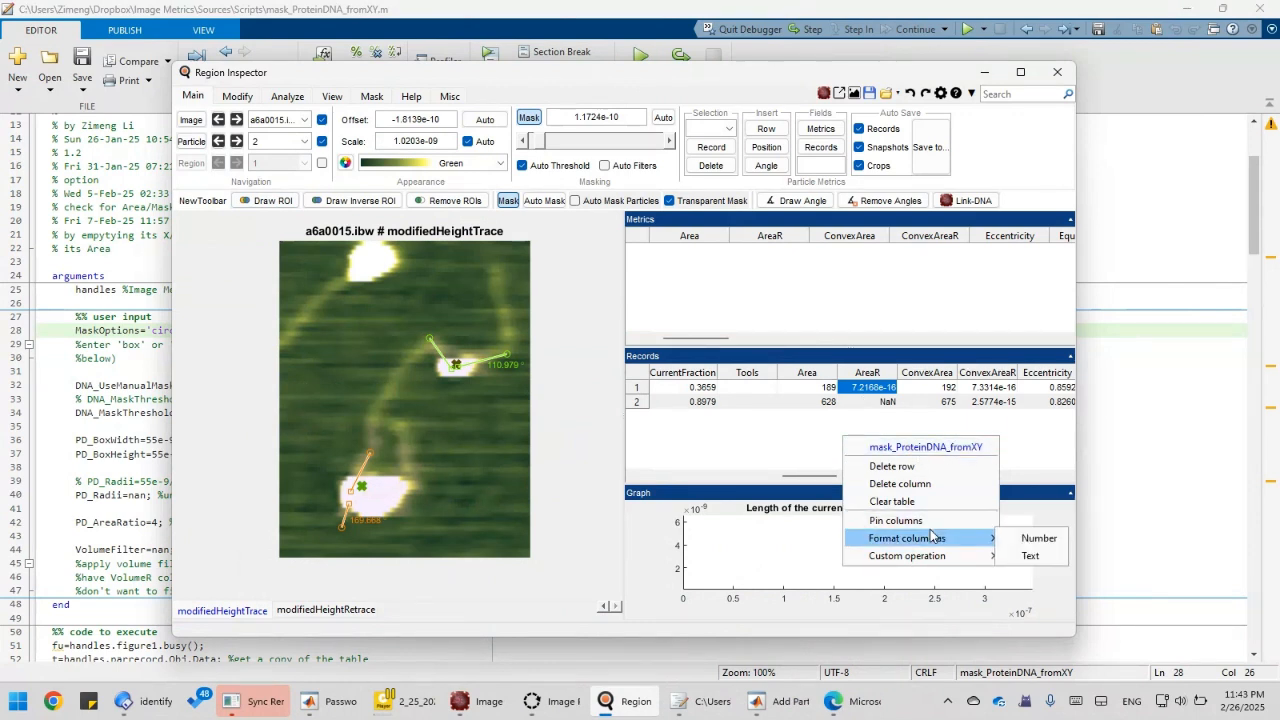
{"action": "mouse_move", "coordinate": [941, 555]}
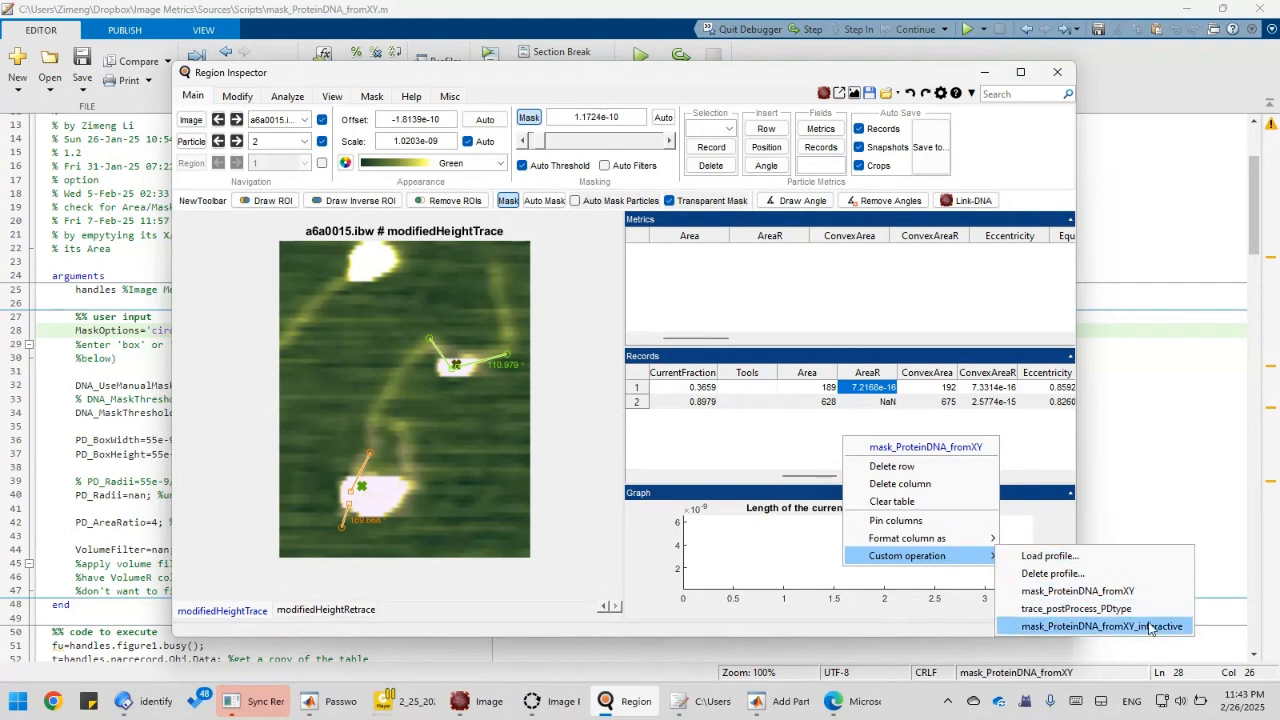
{"action": "left_click", "coordinate": [1101, 626]}
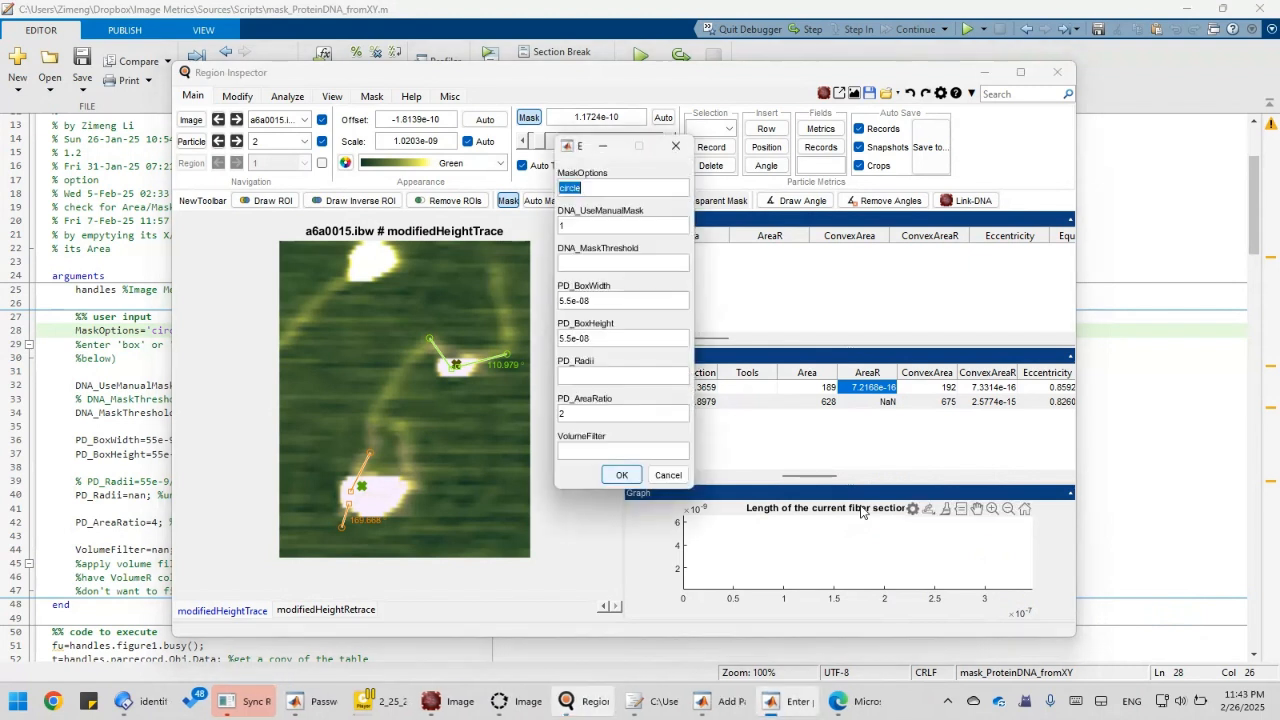
{"action": "left_click", "coordinate": [587, 302]}
{"action": "left_click", "coordinate": [614, 338]}
{"action": "left_click", "coordinate": [612, 414]}
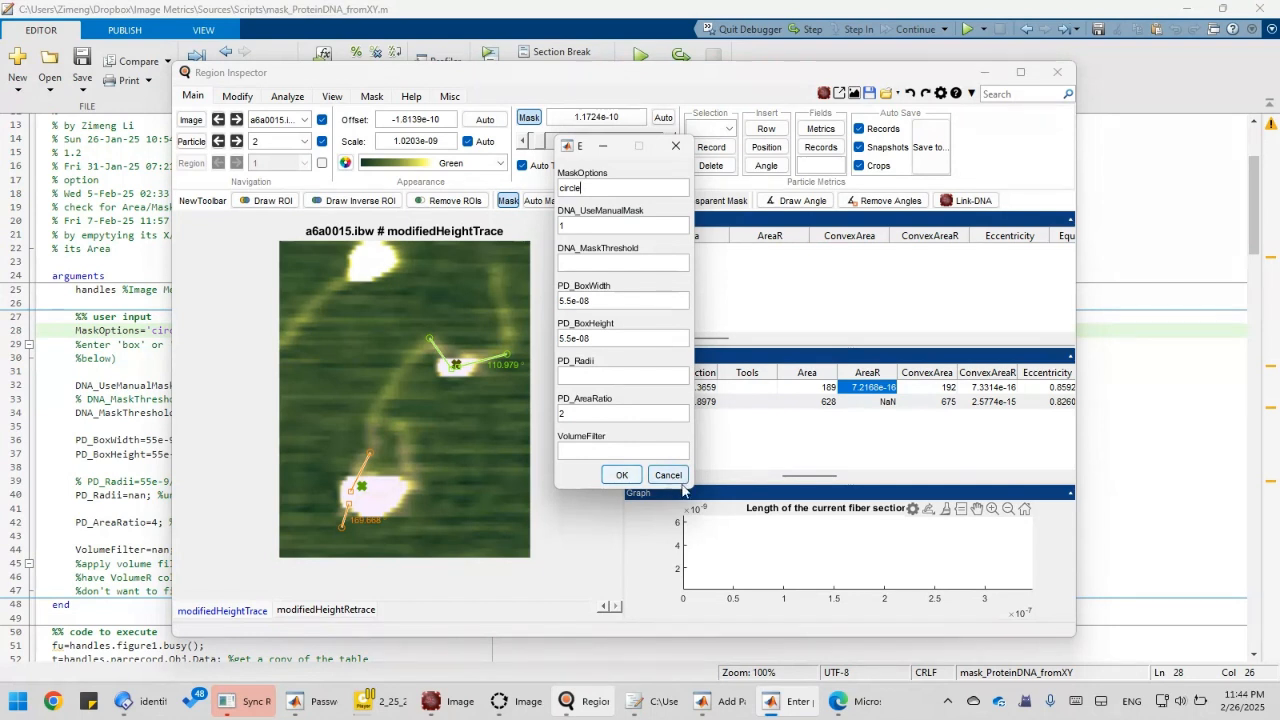
{"action": "left_click", "coordinate": [650, 480]}
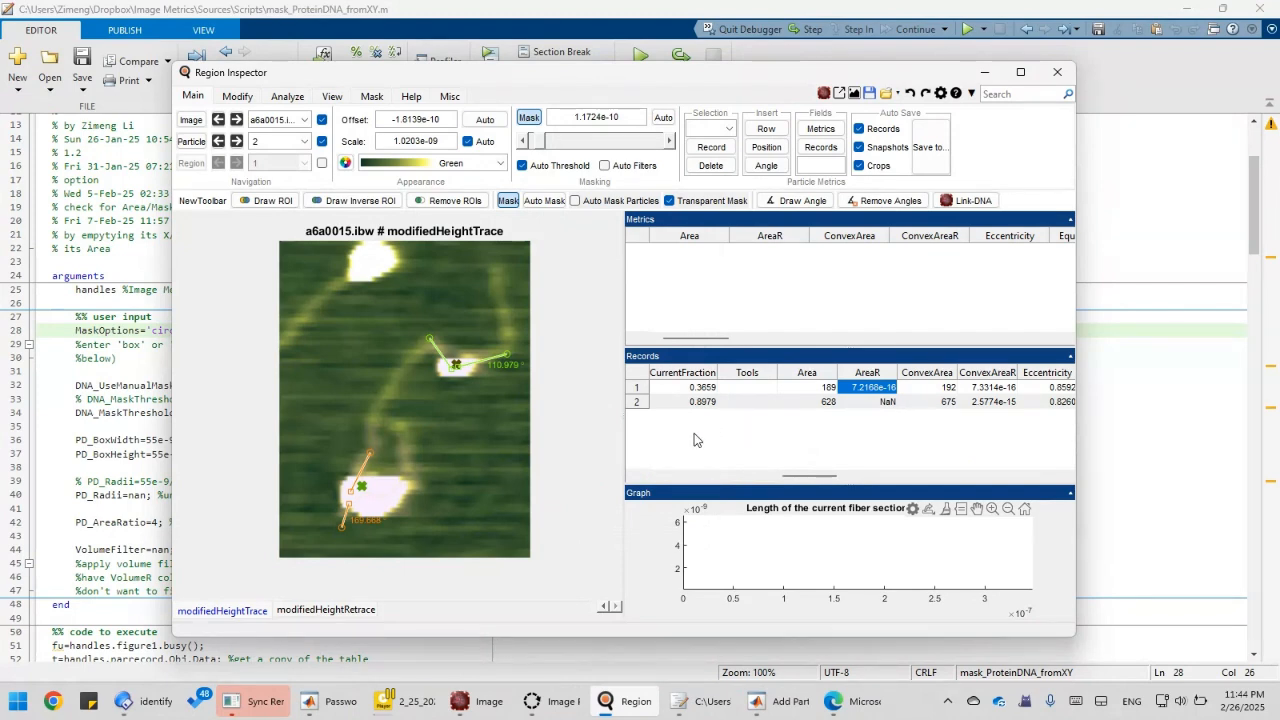
Run mask_ProteinDNA_fromXY_interactive on both recorded complexes and turn off Transparent Mask.
{"action": "right_click", "coordinate": [745, 415]}
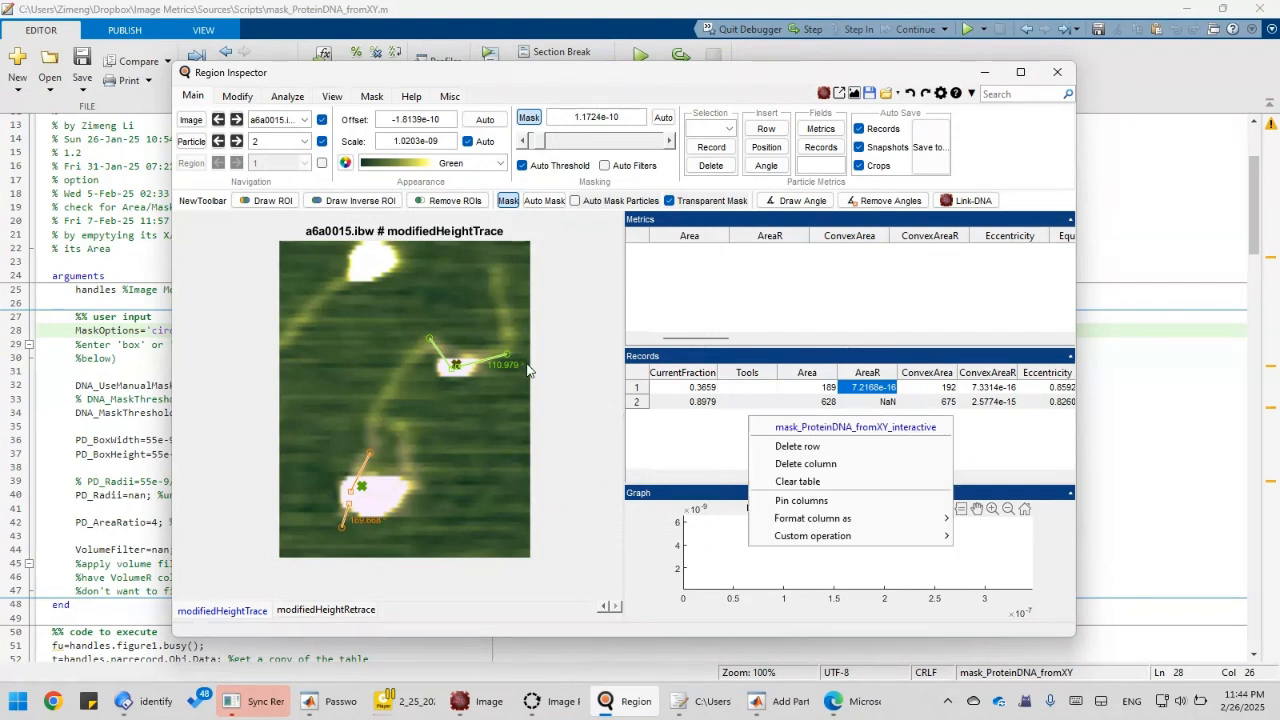
{"action": "left_click", "coordinate": [99, 344]}
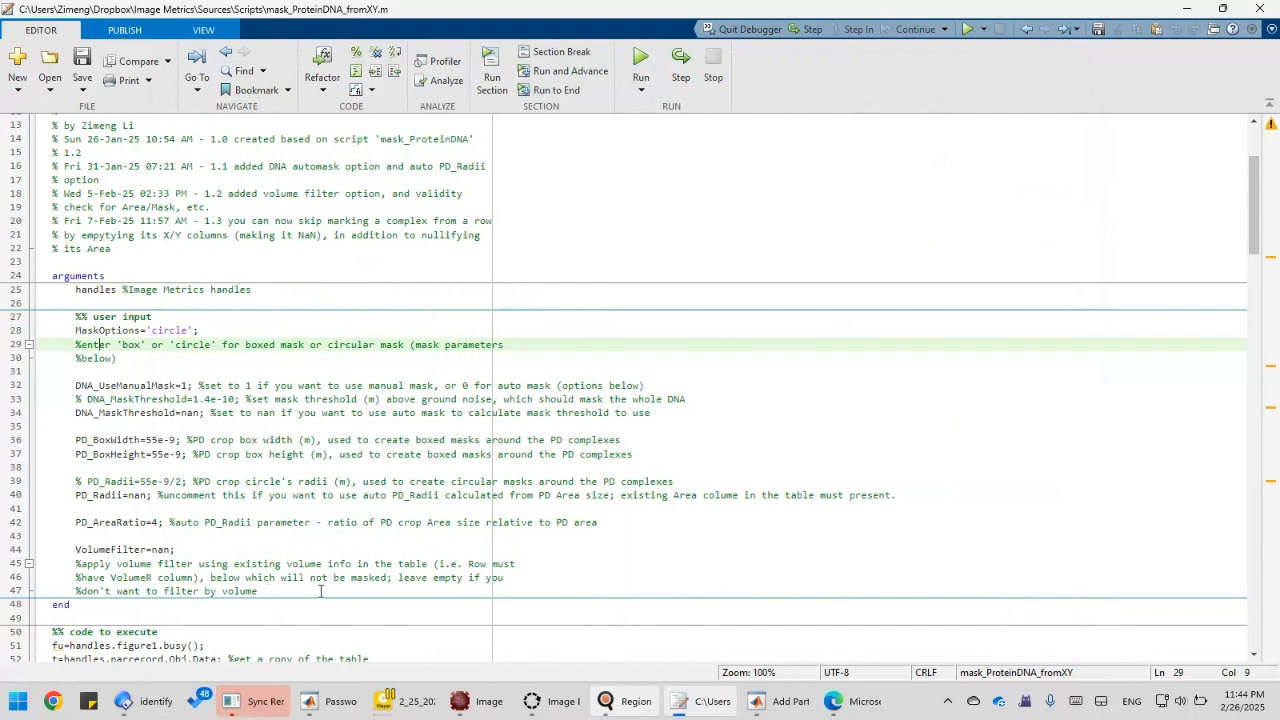
{"action": "mouse_move", "coordinate": [611, 703]}
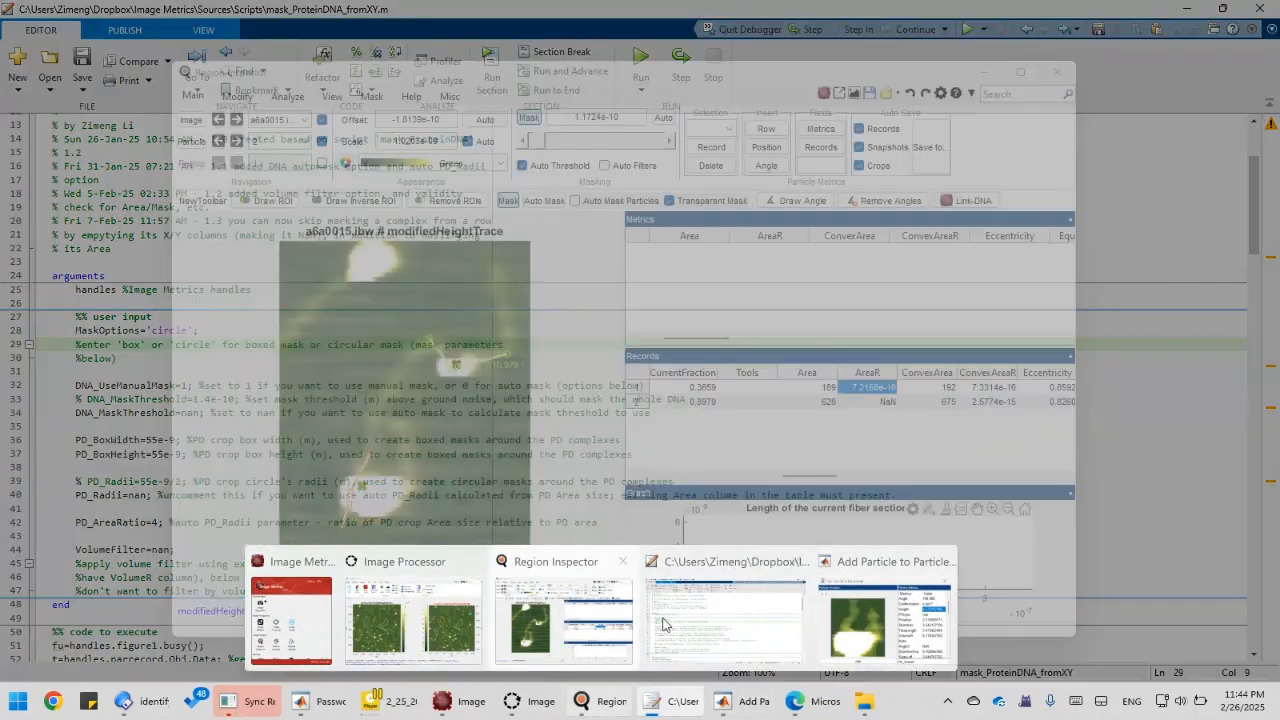
{"action": "left_click", "coordinate": [563, 615]}
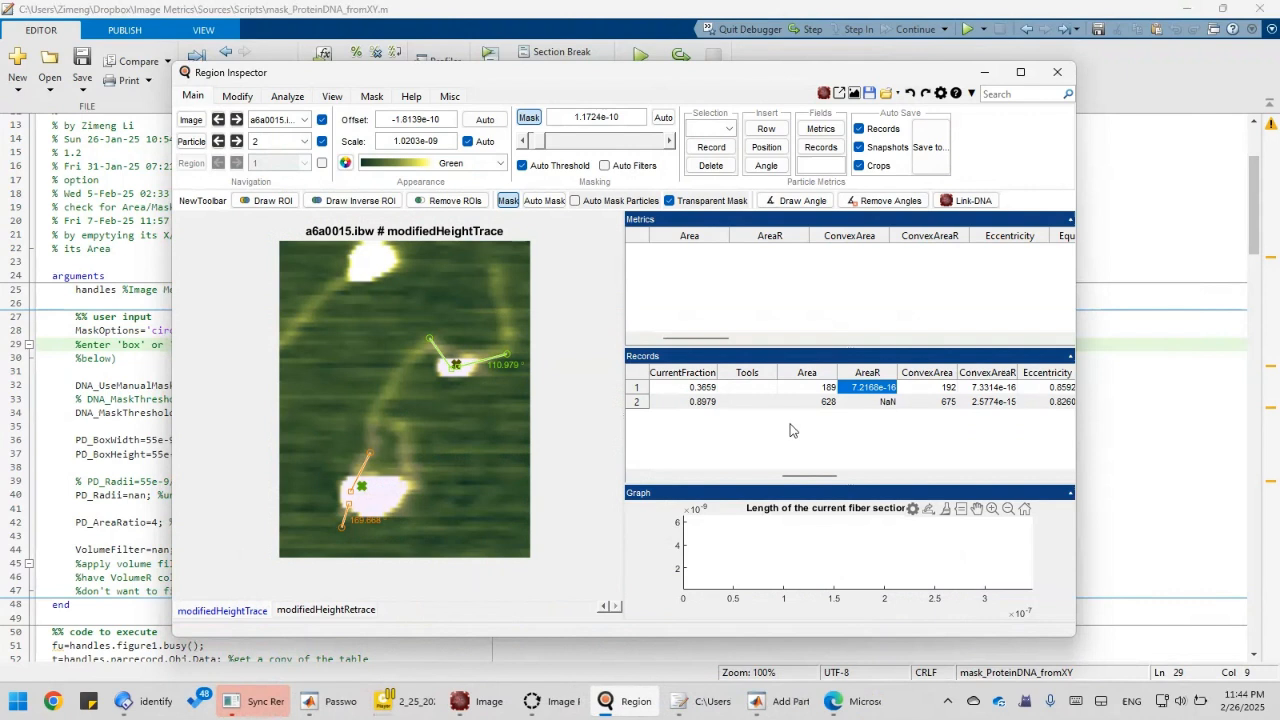
{"action": "right_click", "coordinate": [777, 418]}
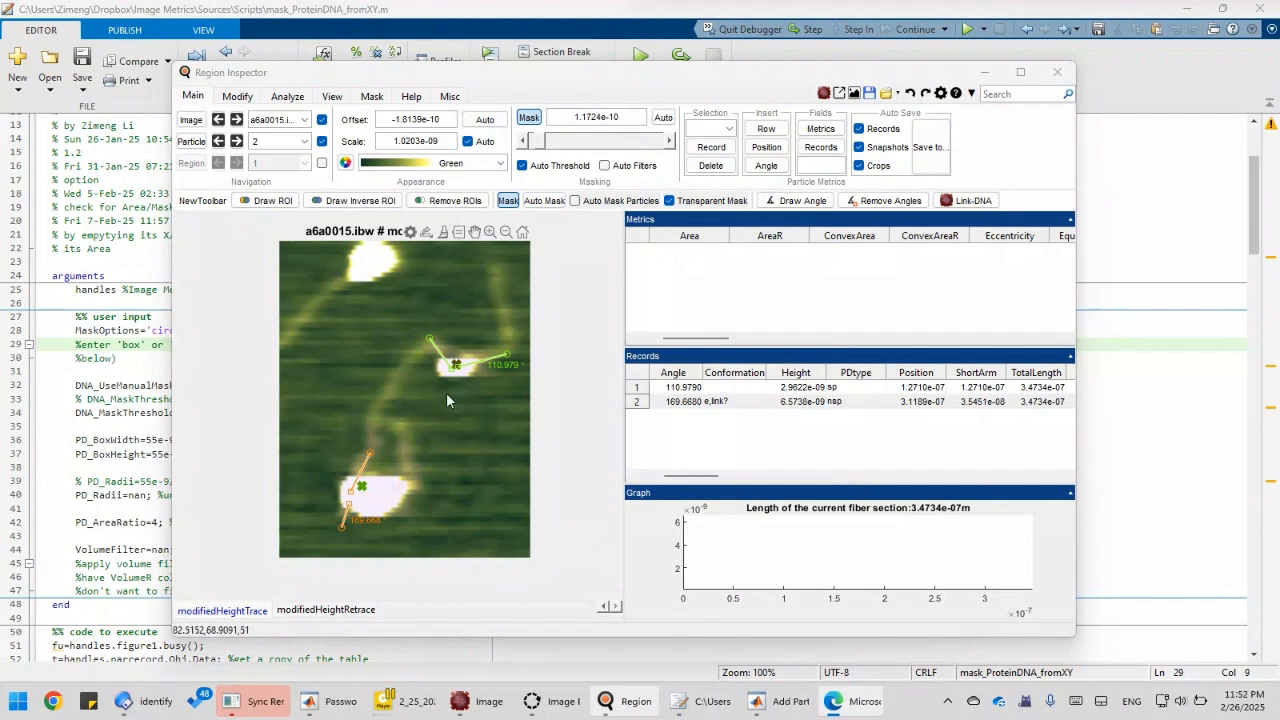
{"action": "left_click", "coordinate": [697, 204]}
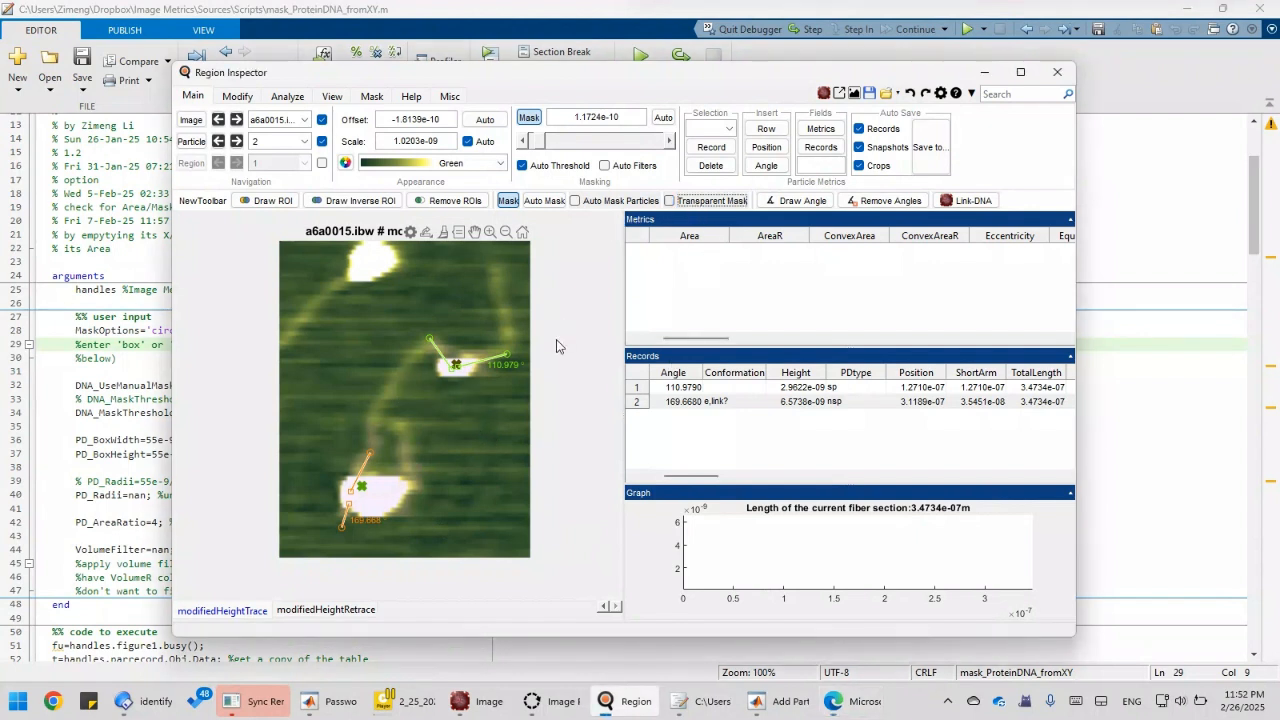